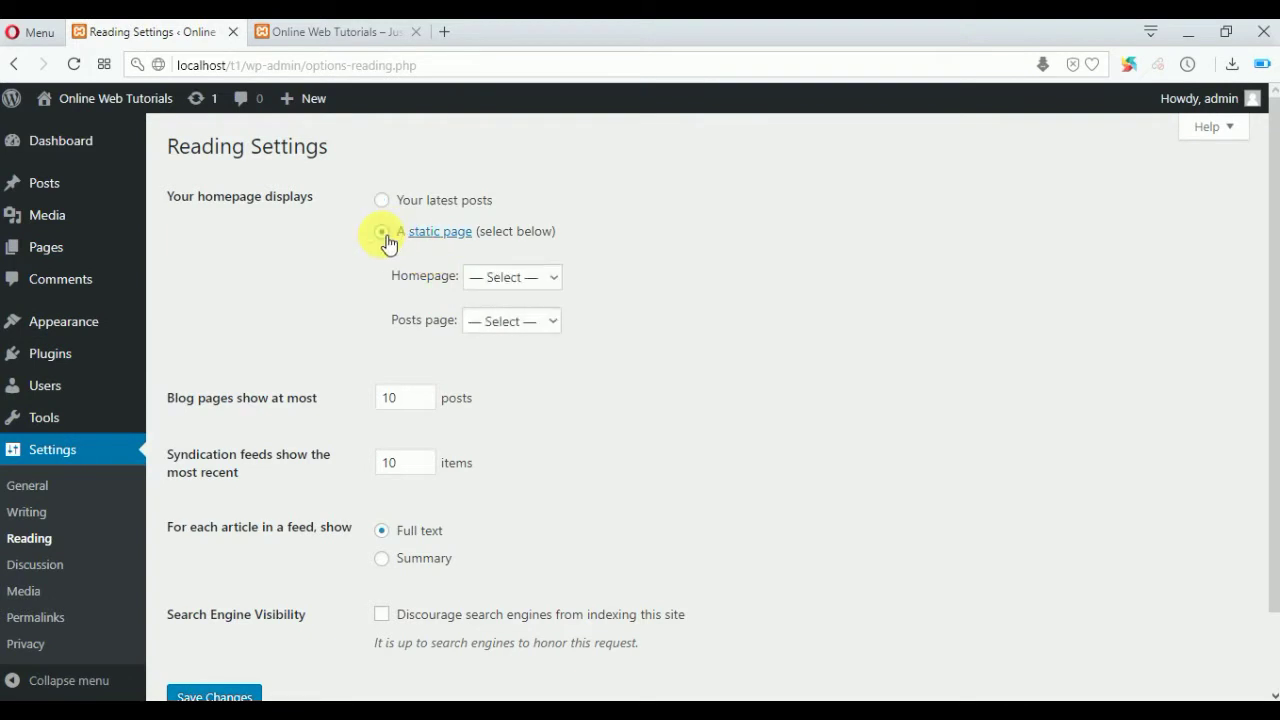
Set the static homepage to the Home page and save the reading settings
{"action": "scroll", "coordinate": [257, 612], "scroll_direction": "down", "scroll_amount": 1}
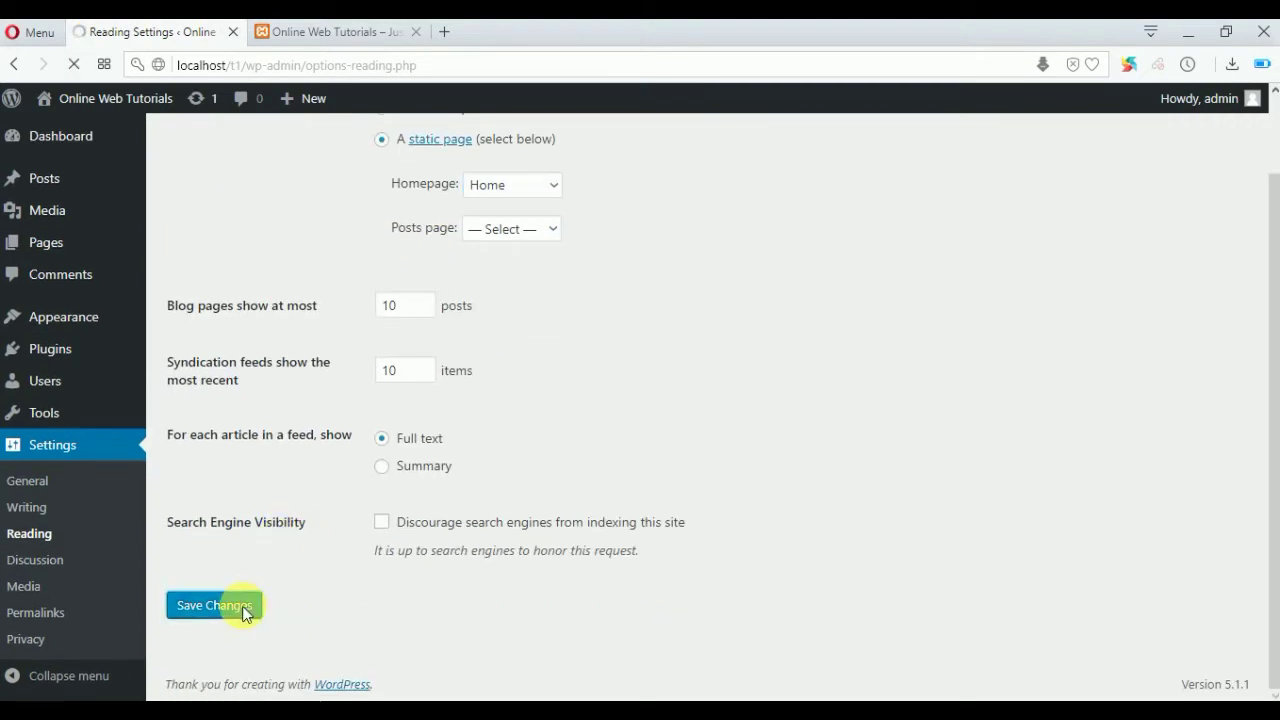
Open the theme customizer for the site and check the reloaded homepage on the live site
{"action": "mouse_move", "coordinate": [114, 316]}
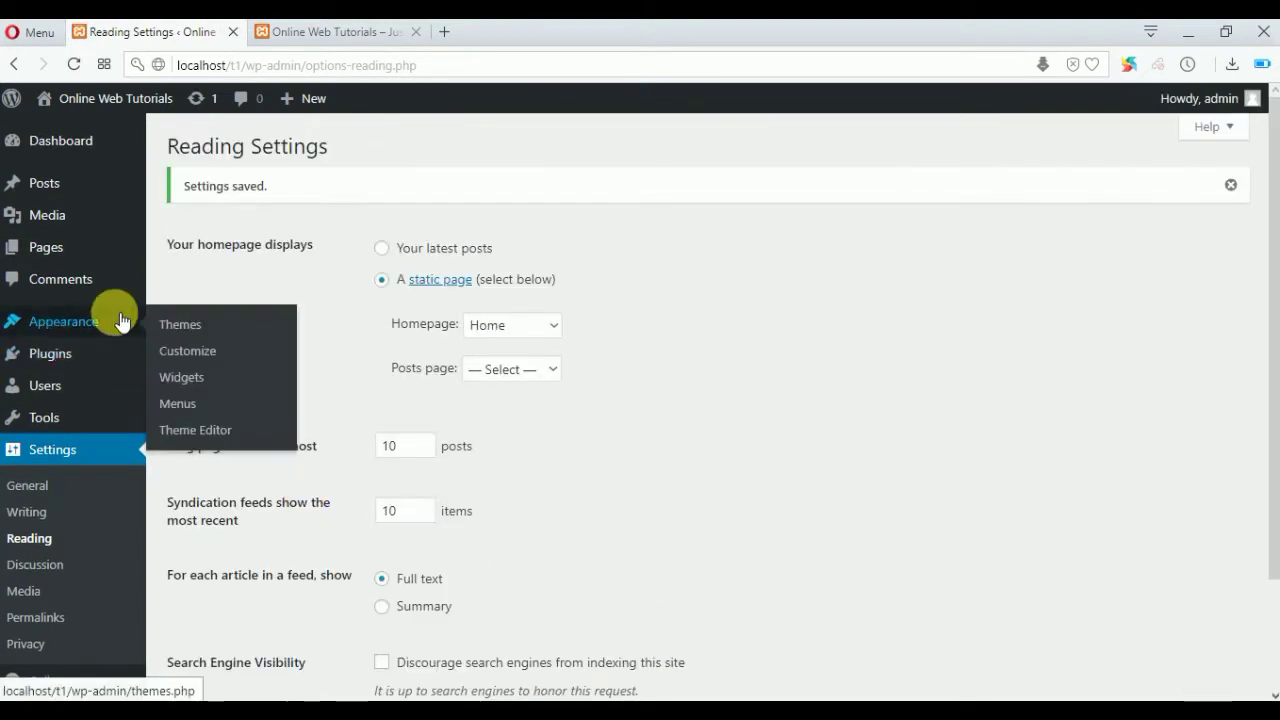
{"action": "left_click", "coordinate": [183, 343]}
{"action": "left_click", "coordinate": [298, 34]}
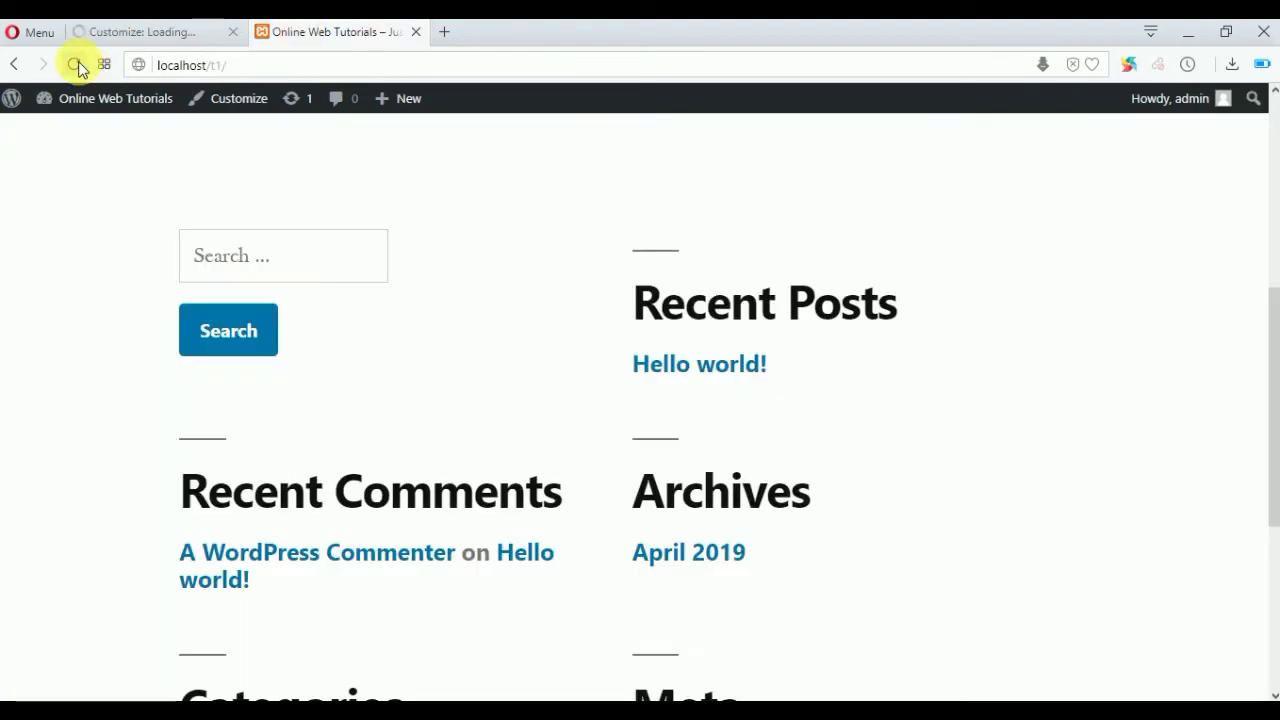
{"action": "left_click", "coordinate": [74, 63]}
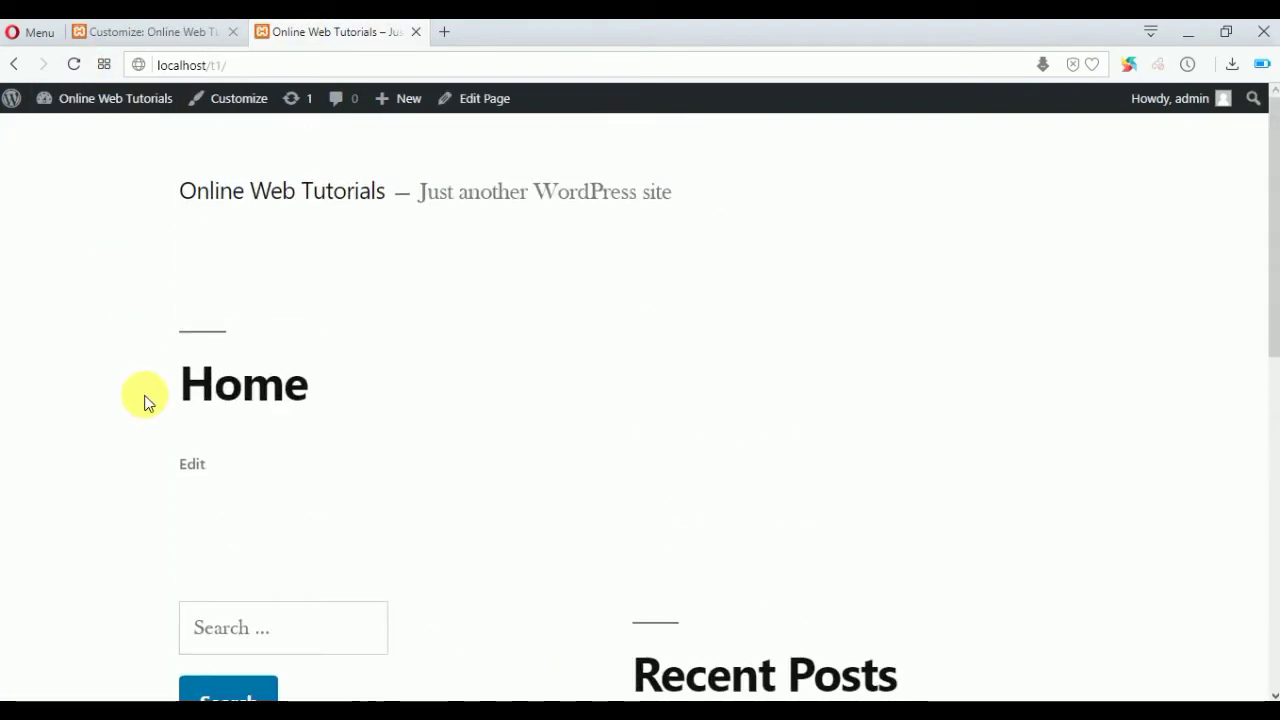
{"action": "left_click", "coordinate": [165, 32]}
{"action": "scroll", "coordinate": [493, 397], "scroll_direction": "down", "scroll_amount": 10}
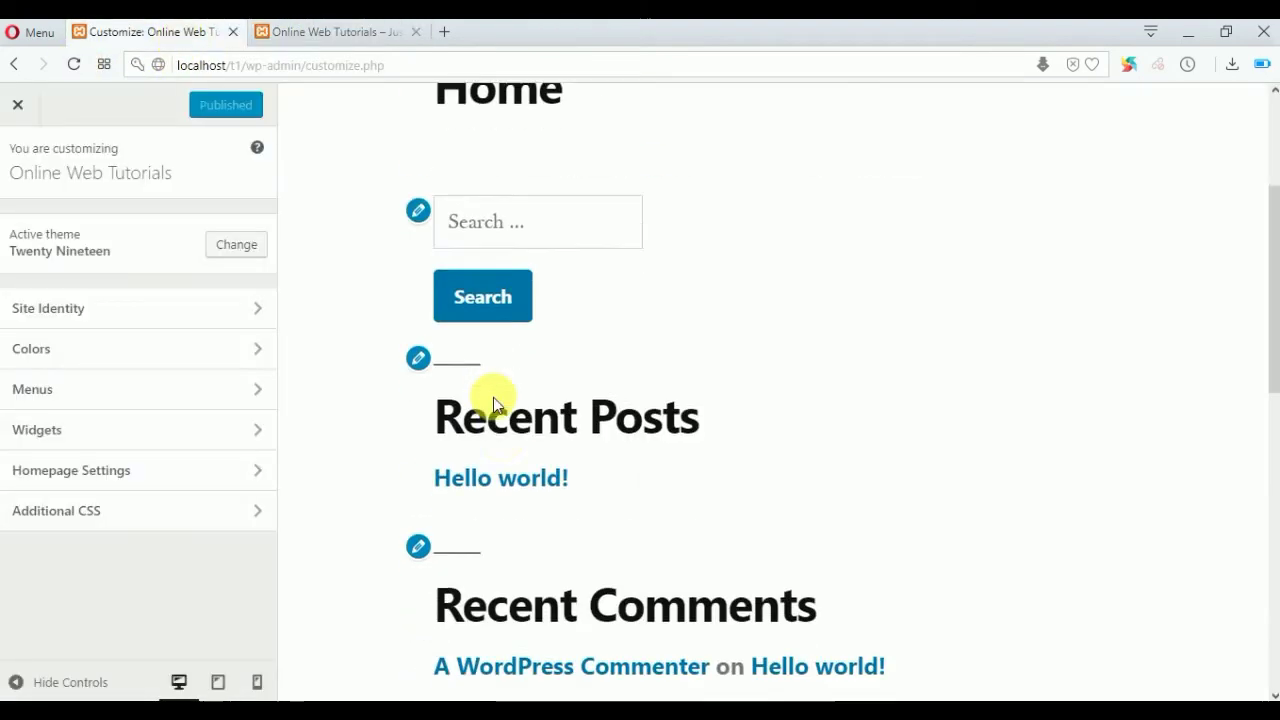
In the site identity settings, upload Logo.png as the site logo and accept the full-image crop
{"action": "left_click", "coordinate": [234, 312]}
{"action": "left_click", "coordinate": [58, 301]}
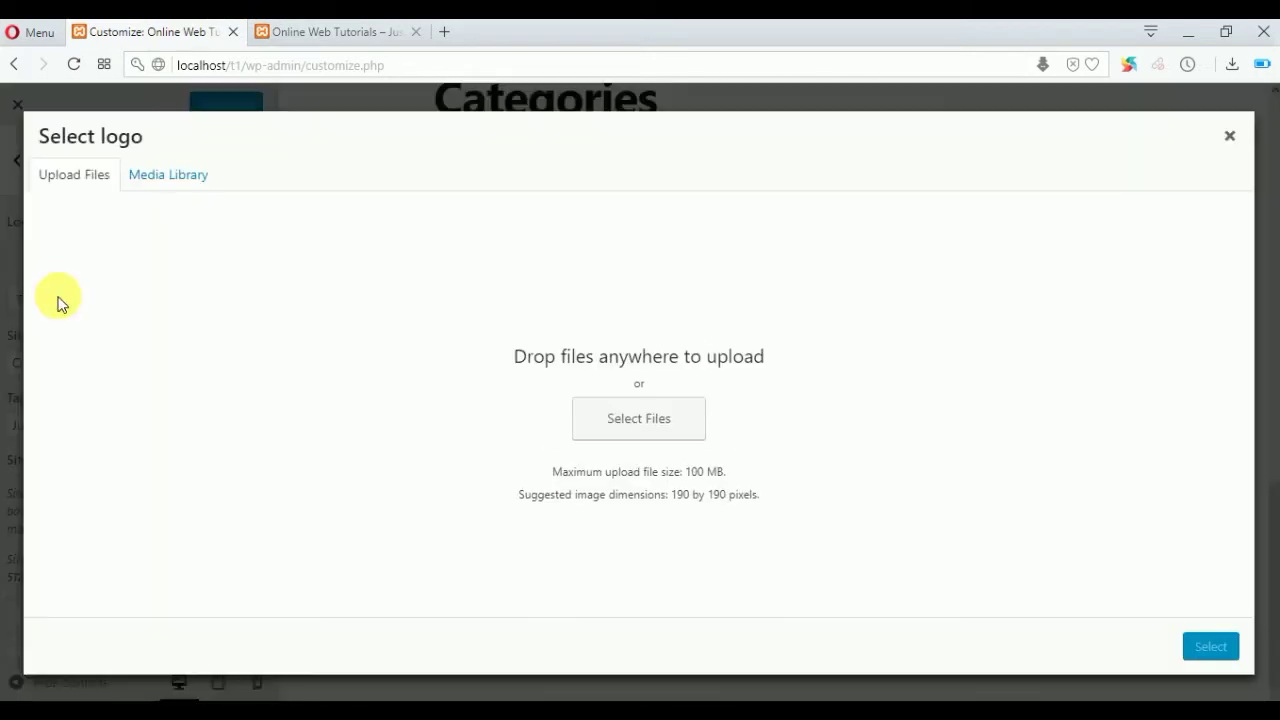
{"action": "left_click", "coordinate": [679, 440]}
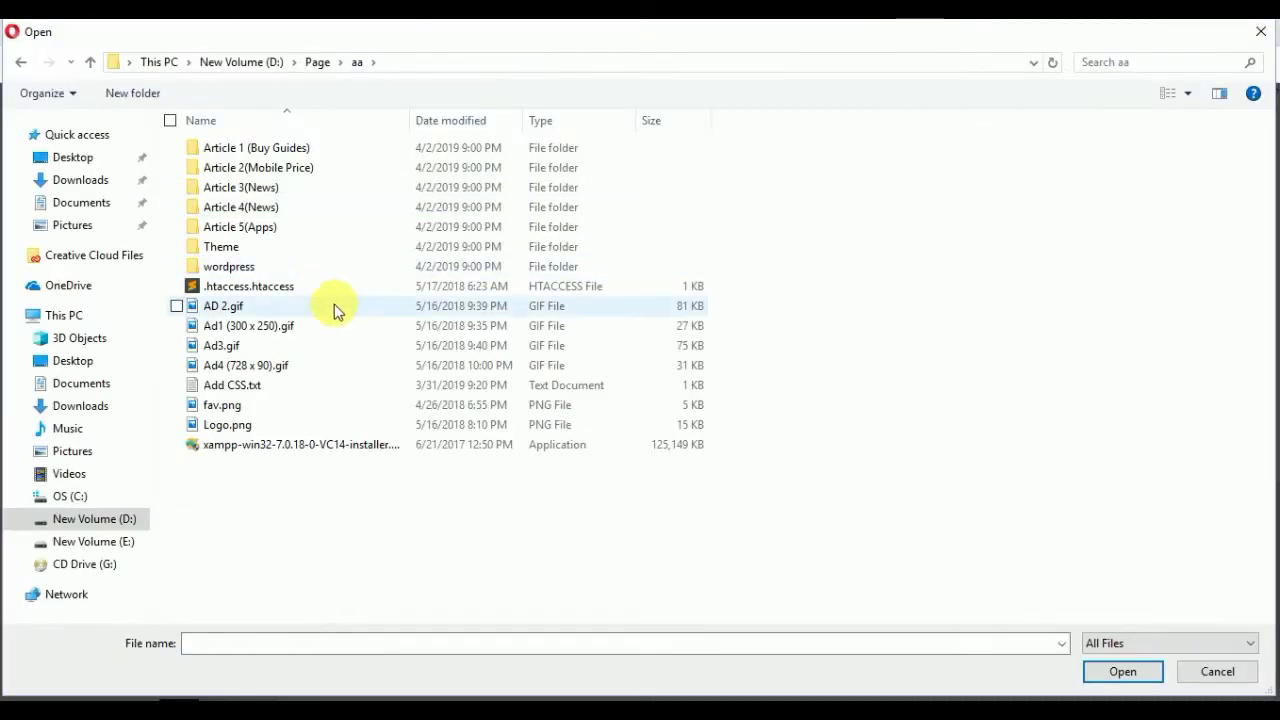
{"action": "double_click", "coordinate": [266, 423]}
{"action": "left_click", "coordinate": [1210, 644]}
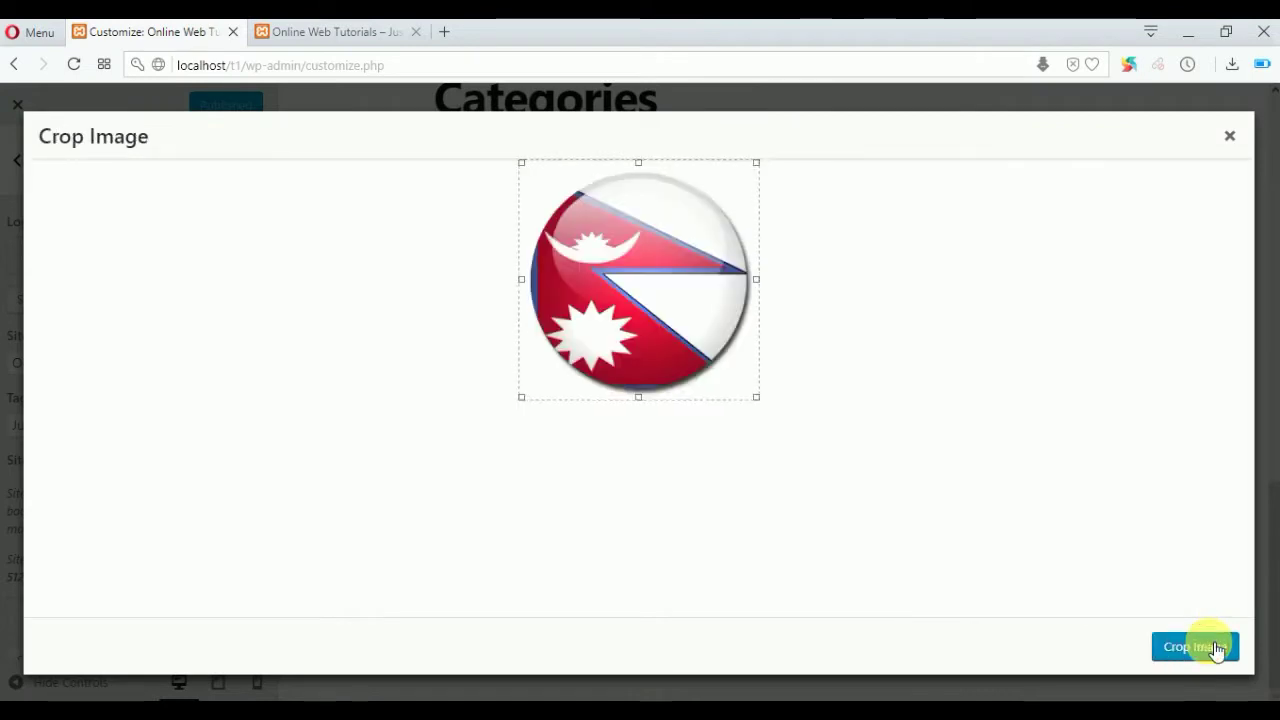
{"action": "left_click", "coordinate": [1210, 646]}
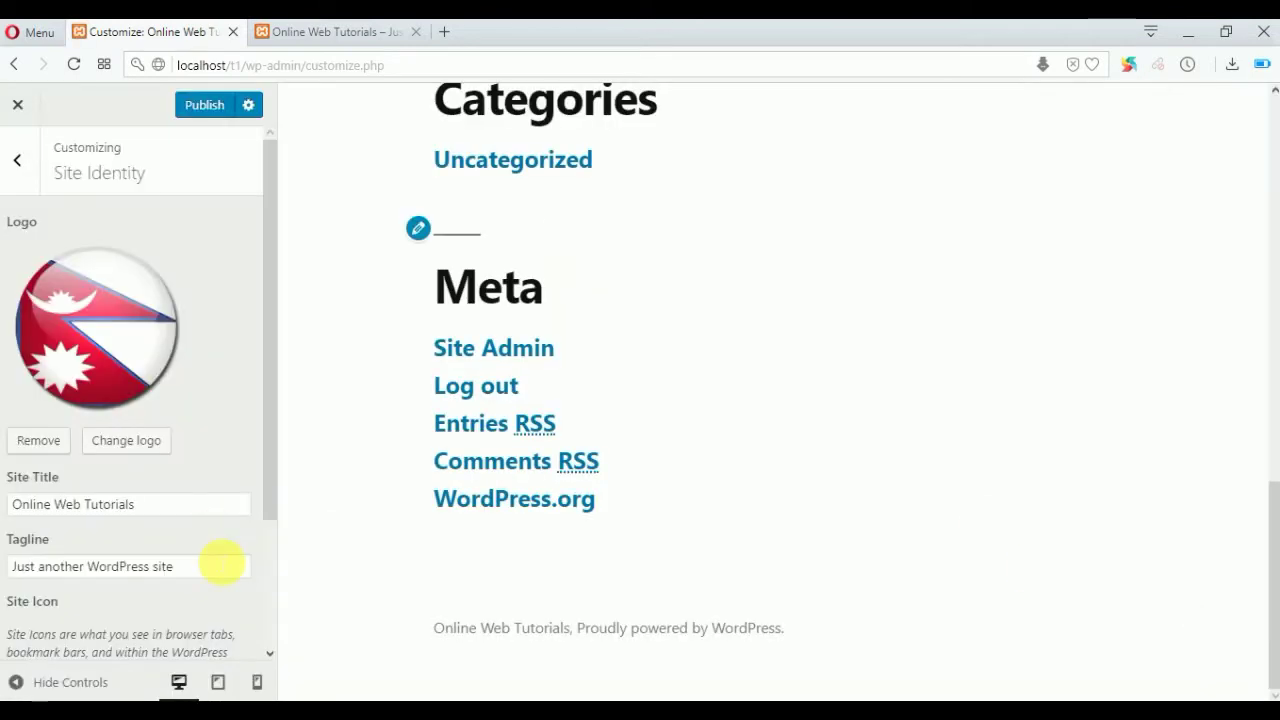
Set the tagline to "Learn Something Good" and upload fav.png as the site icon
{"action": "left_click_drag", "start_coordinate": [223, 565], "coordinate": [2, 610]}
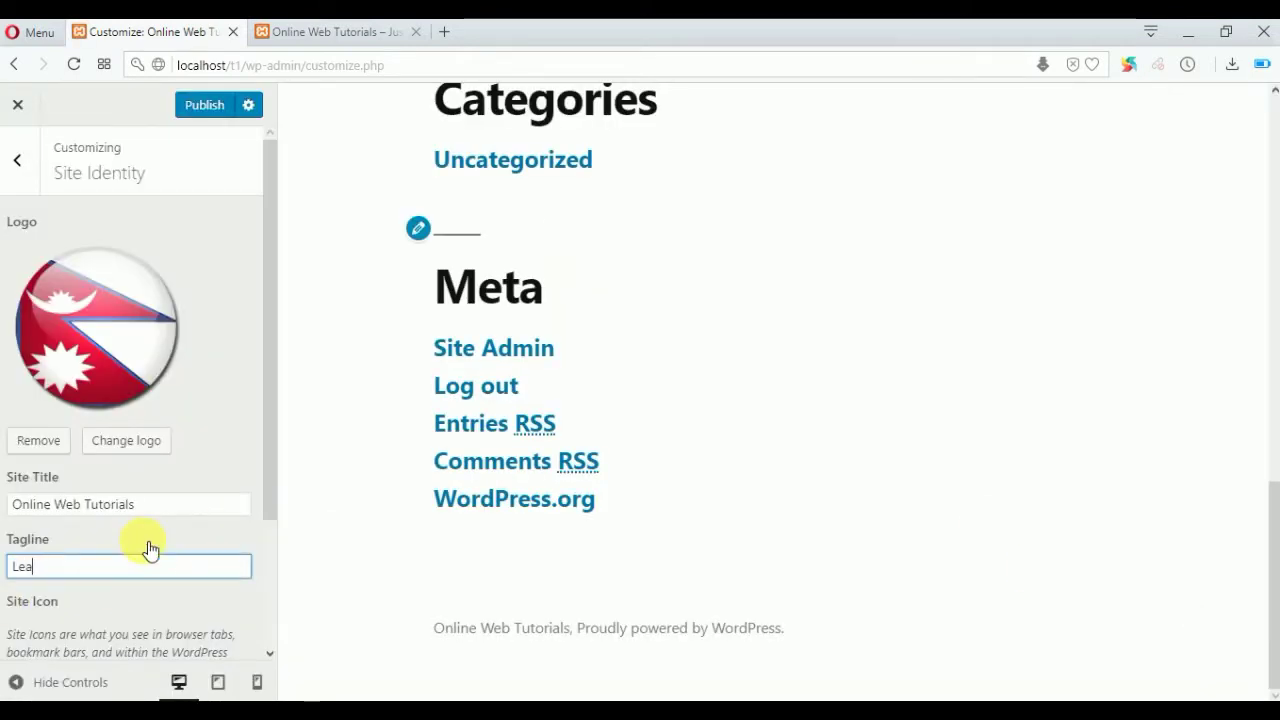
{"action": "scroll", "coordinate": [148, 548], "scroll_direction": "down", "scroll_amount": 2}
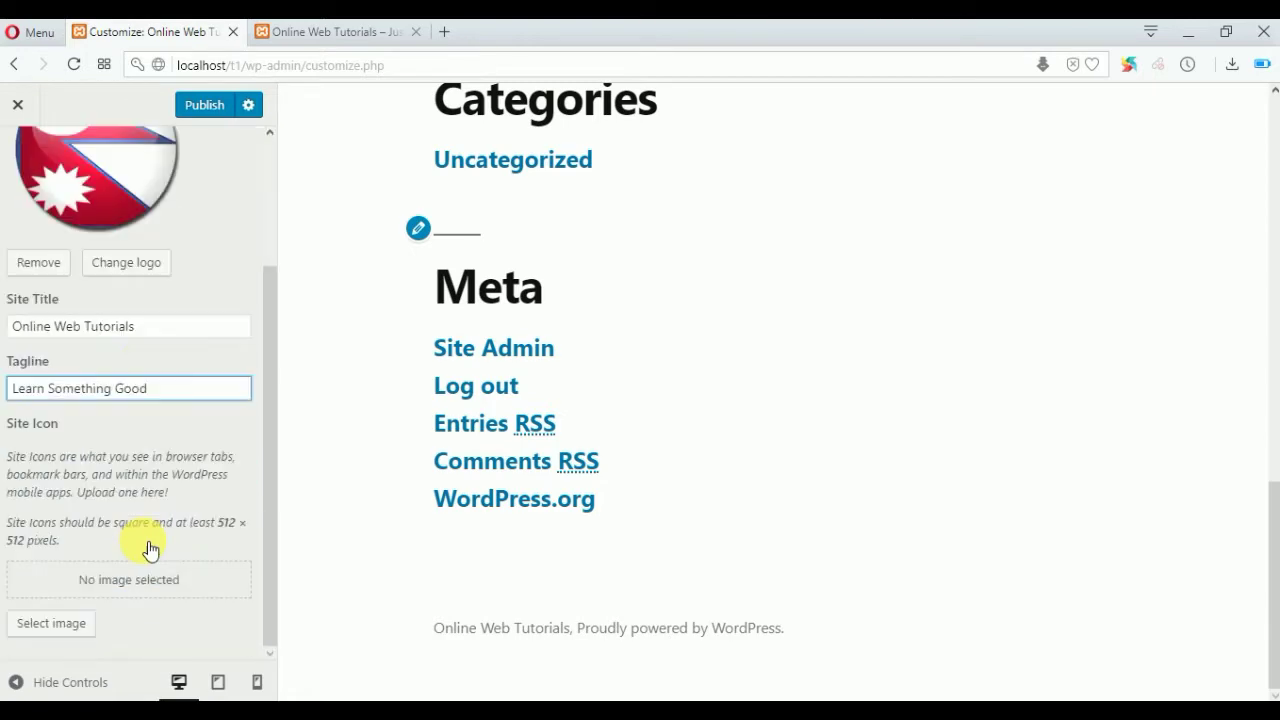
{"action": "left_click", "coordinate": [50, 624]}
{"action": "left_click", "coordinate": [103, 194]}
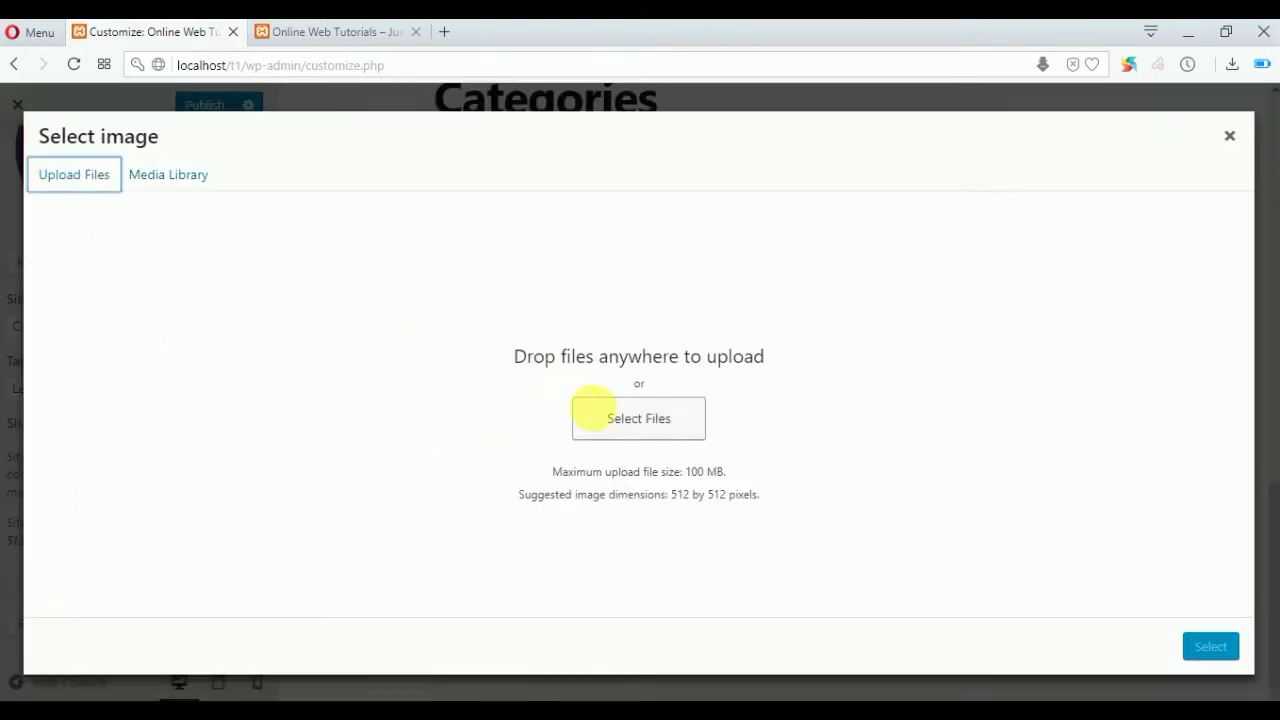
{"action": "left_click", "coordinate": [591, 414]}
{"action": "double_click", "coordinate": [513, 403]}
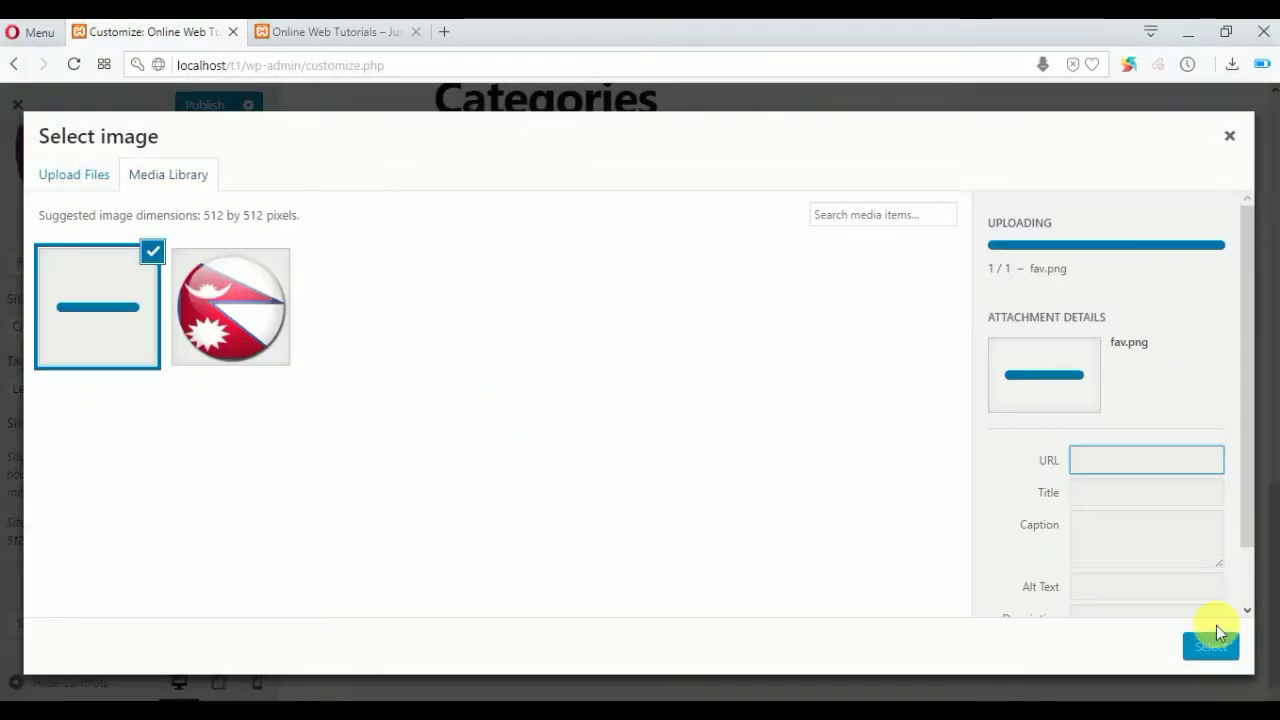
{"action": "left_click", "coordinate": [1215, 645]}
{"action": "left_click", "coordinate": [1178, 648]}
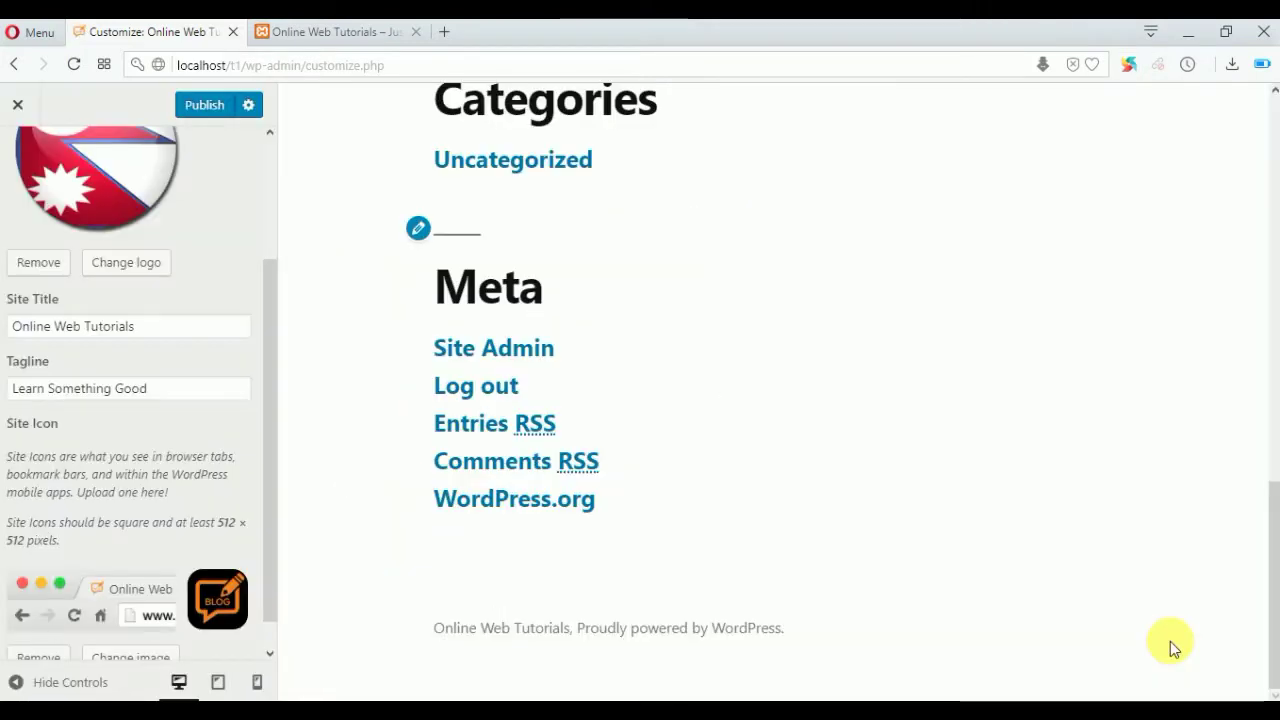
Publish the site identity changes and review them on the reloaded live site
{"action": "scroll", "coordinate": [170, 480], "scroll_direction": "up", "scroll_amount": 4}
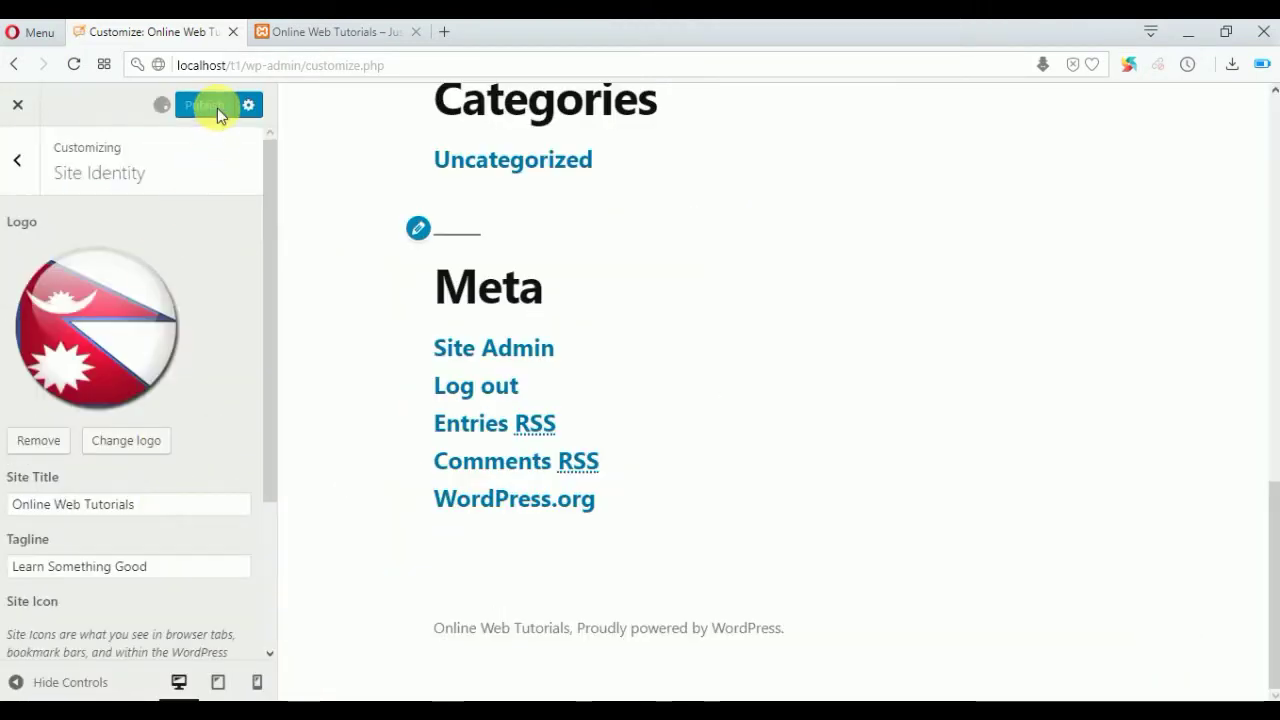
{"action": "left_click", "coordinate": [314, 29]}
{"action": "left_click", "coordinate": [66, 63]}
{"action": "scroll", "coordinate": [585, 455], "scroll_direction": "down", "scroll_amount": 1}
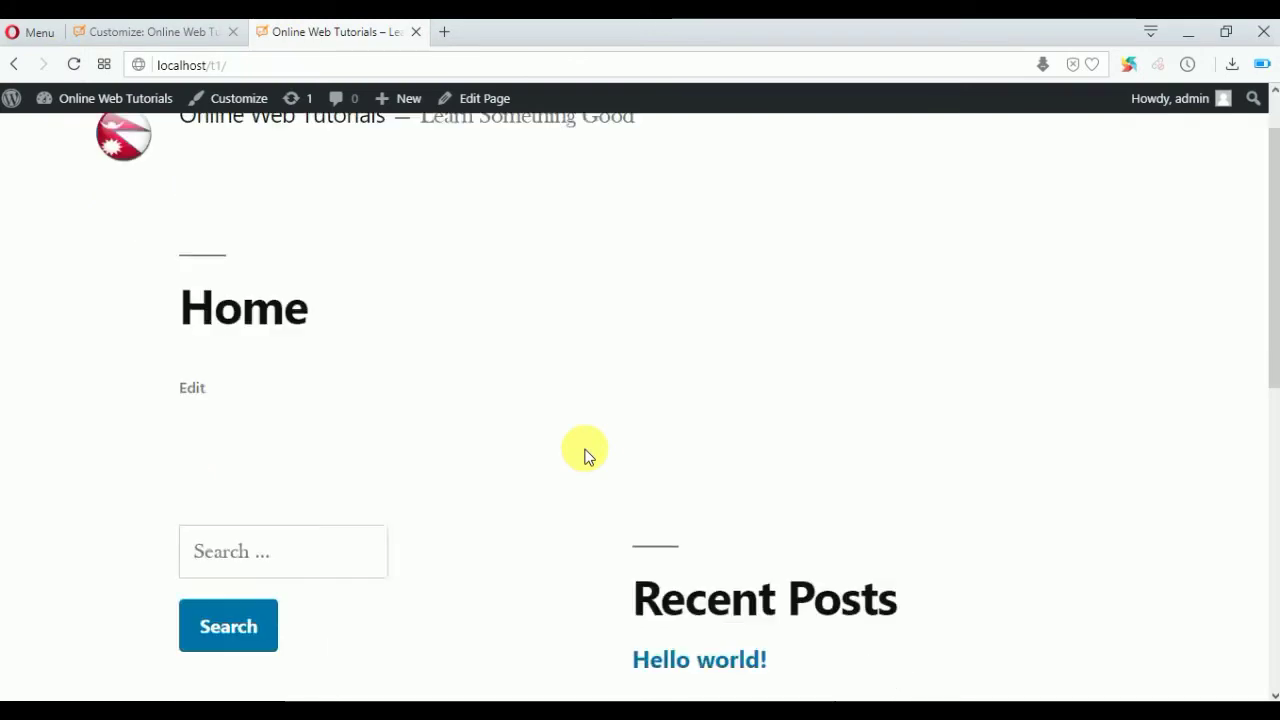
{"action": "scroll", "coordinate": [585, 455], "scroll_direction": "up", "scroll_amount": 1}
{"action": "scroll", "coordinate": [585, 452], "scroll_direction": "down", "scroll_amount": 3}
{"action": "scroll", "coordinate": [585, 452], "scroll_direction": "up", "scroll_amount": 3}
Leave the customizer and activate the installed ColorMag theme
{"action": "left_click", "coordinate": [154, 38]}
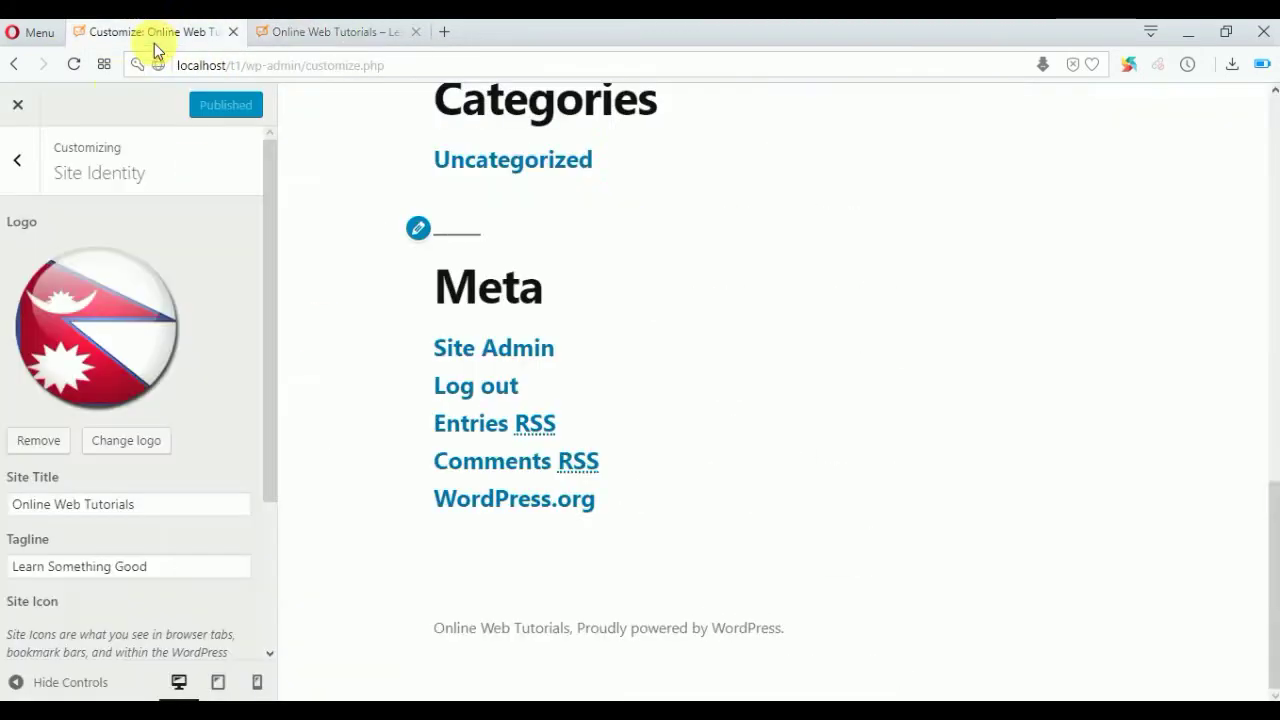
{"action": "left_click", "coordinate": [20, 160]}
{"action": "left_click", "coordinate": [20, 105]}
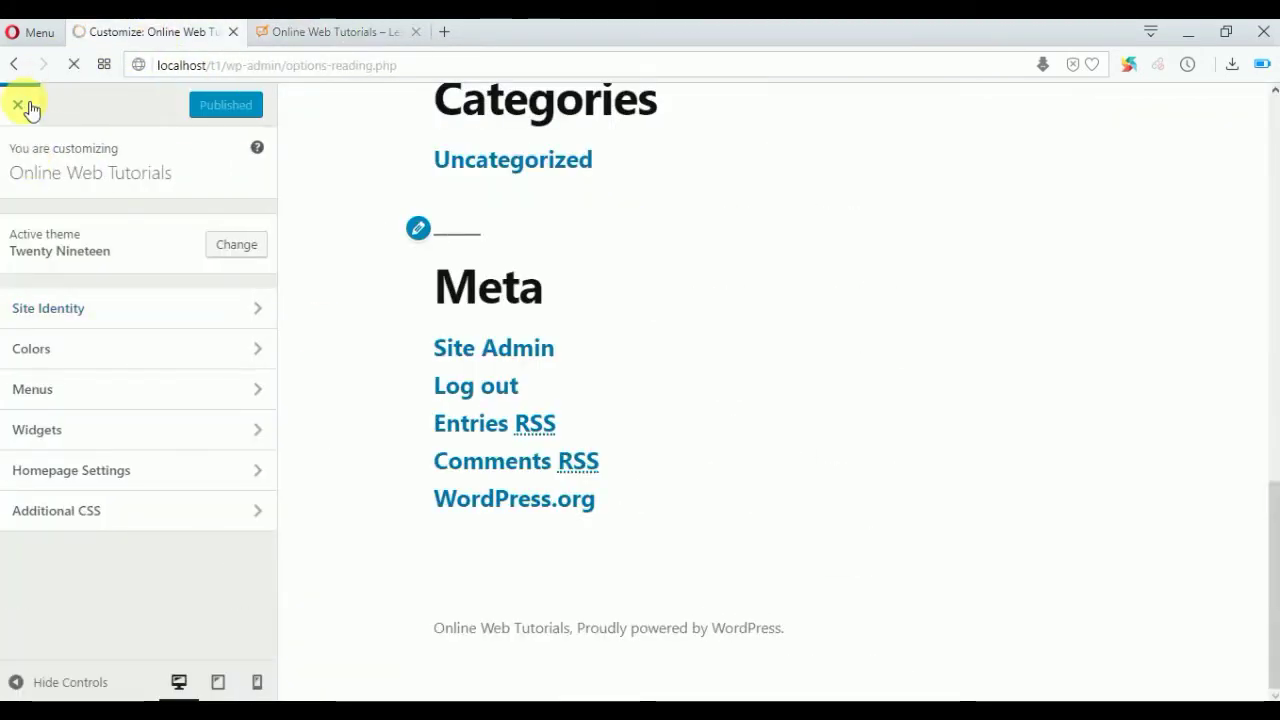
{"action": "mouse_move", "coordinate": [97, 338]}
{"action": "left_click", "coordinate": [181, 333]}
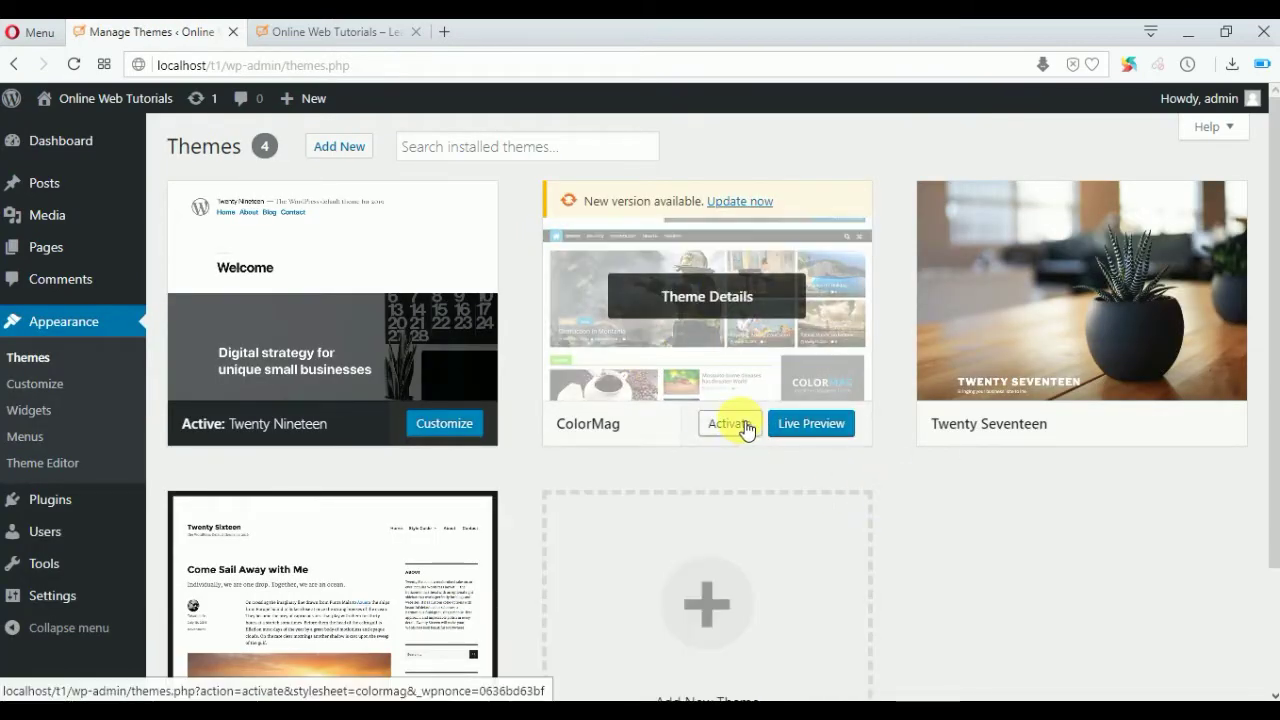
{"action": "left_click", "coordinate": [748, 425]}
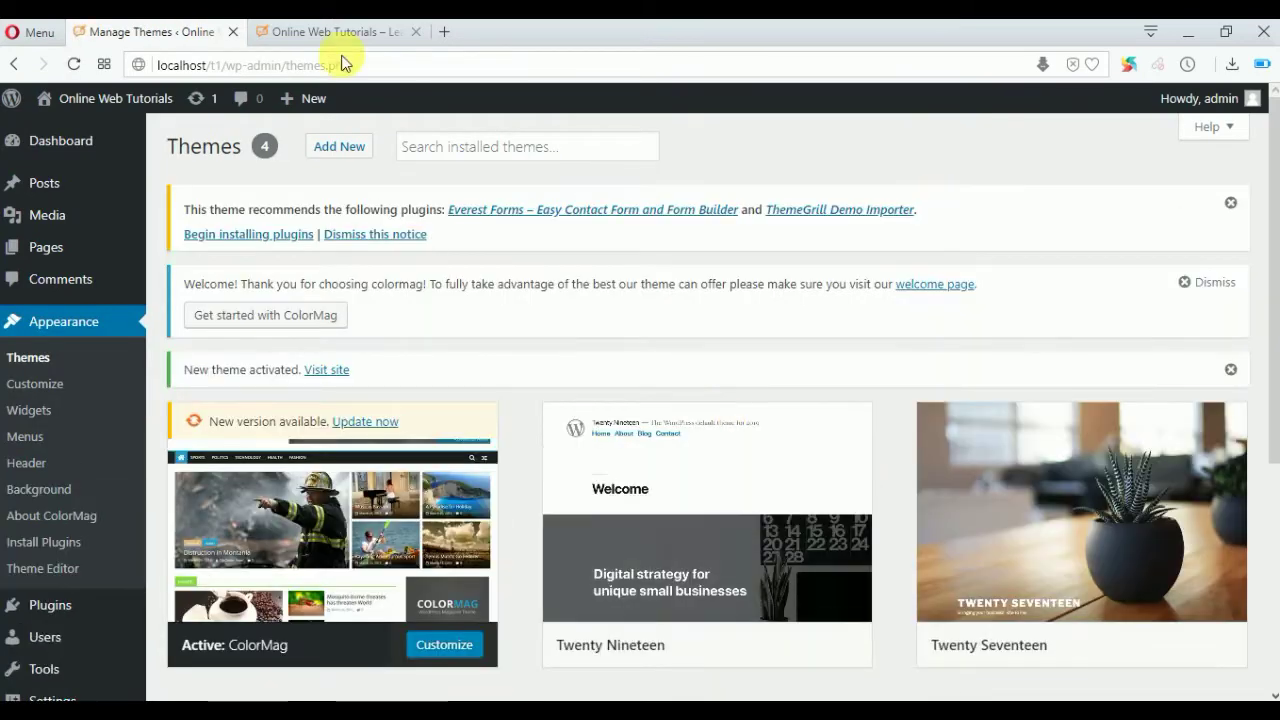
Reload the live site and examine the homepage's header, menu, sidebar and footer under the ColorMag theme
{"action": "left_click", "coordinate": [272, 44]}
{"action": "left_click", "coordinate": [74, 66]}
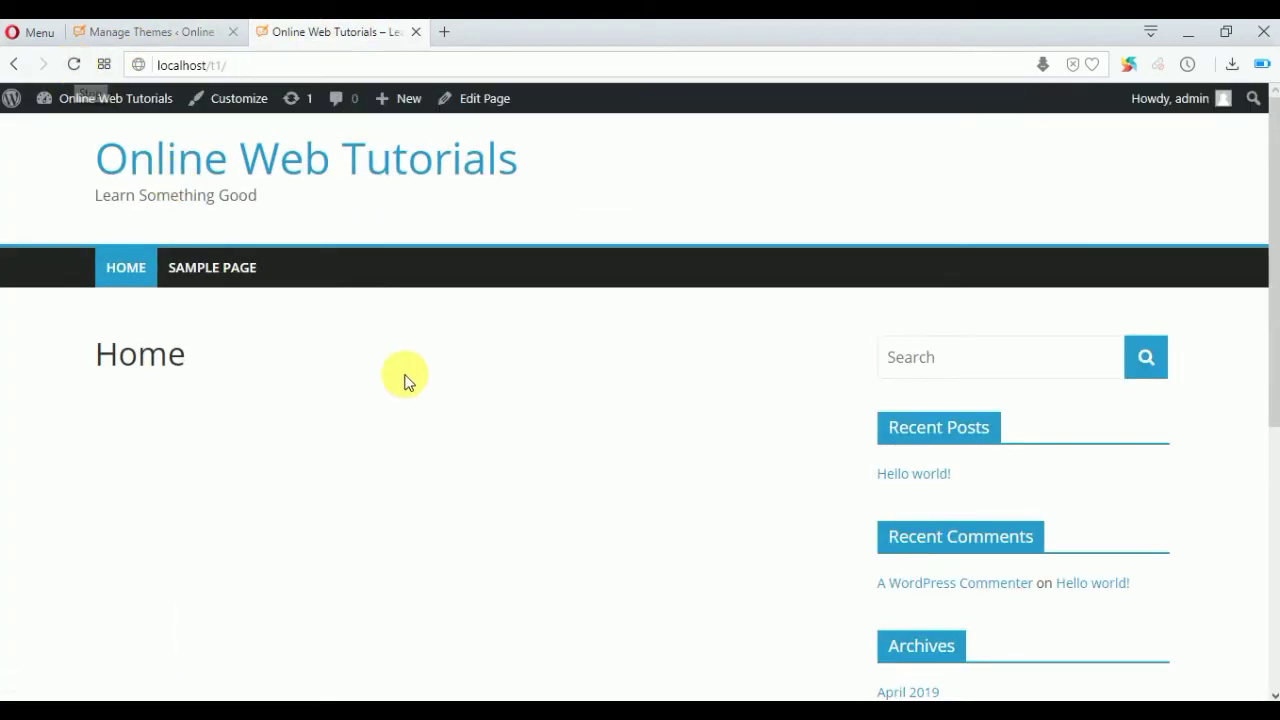
{"action": "scroll", "coordinate": [800, 556], "scroll_direction": "down", "scroll_amount": 5}
{"action": "scroll", "coordinate": [800, 556], "scroll_direction": "up", "scroll_amount": 5}
{"action": "scroll", "coordinate": [800, 556], "scroll_direction": "down", "scroll_amount": 4}
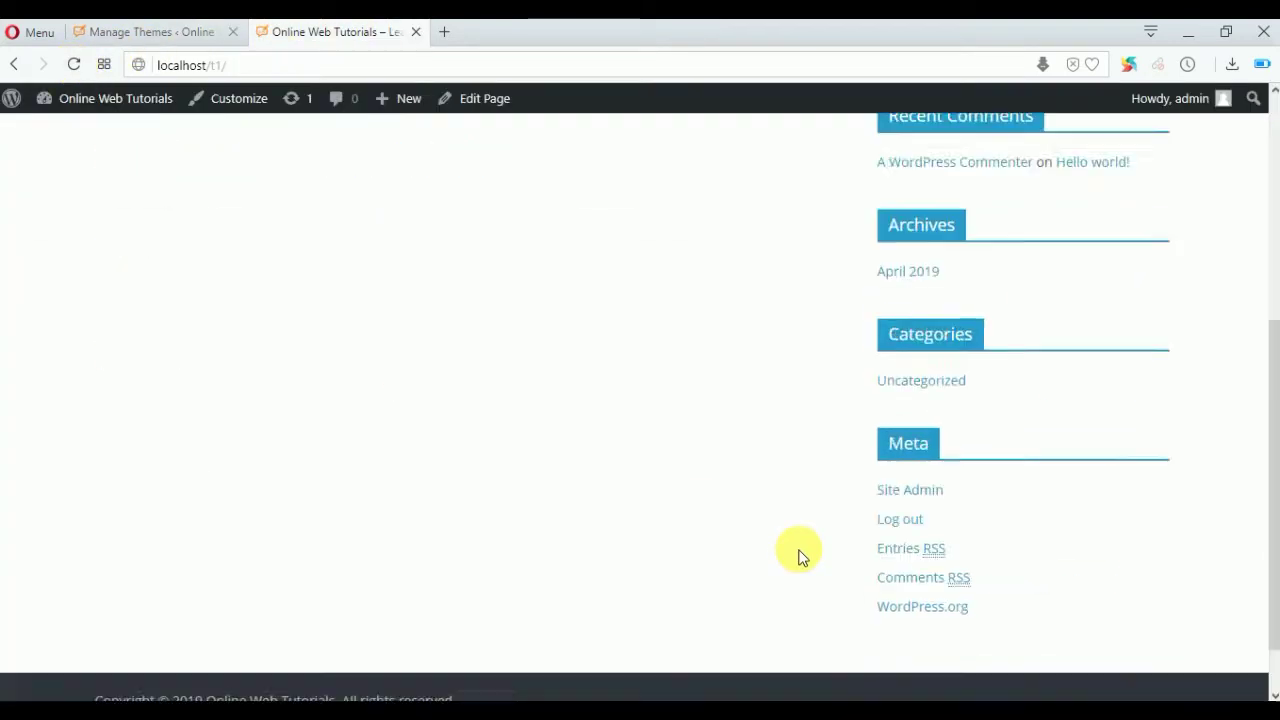
{"action": "scroll", "coordinate": [800, 556], "scroll_direction": "up", "scroll_amount": 4}
{"action": "scroll", "coordinate": [800, 556], "scroll_direction": "down", "scroll_amount": 5}
{"action": "scroll", "coordinate": [800, 556], "scroll_direction": "up", "scroll_amount": 5}
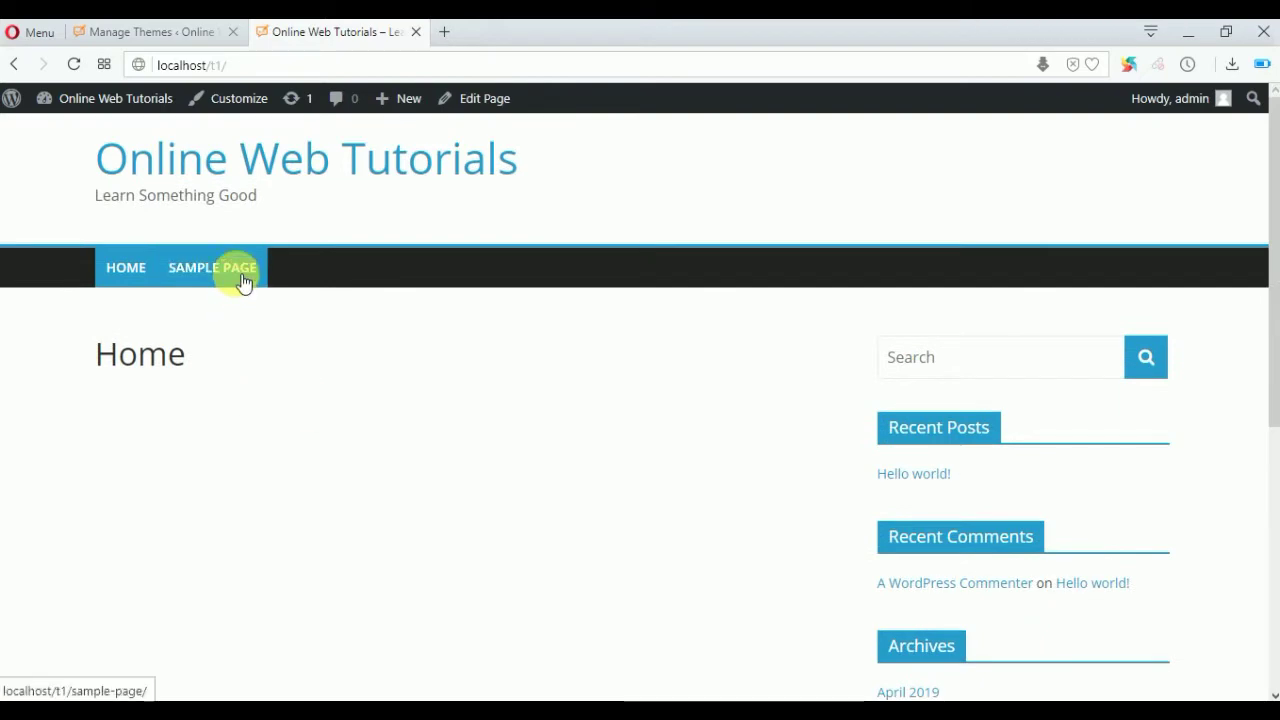
Add a post category named Buy Guides with no parent category
{"action": "left_click", "coordinate": [170, 38]}
{"action": "mouse_move", "coordinate": [157, 212]}
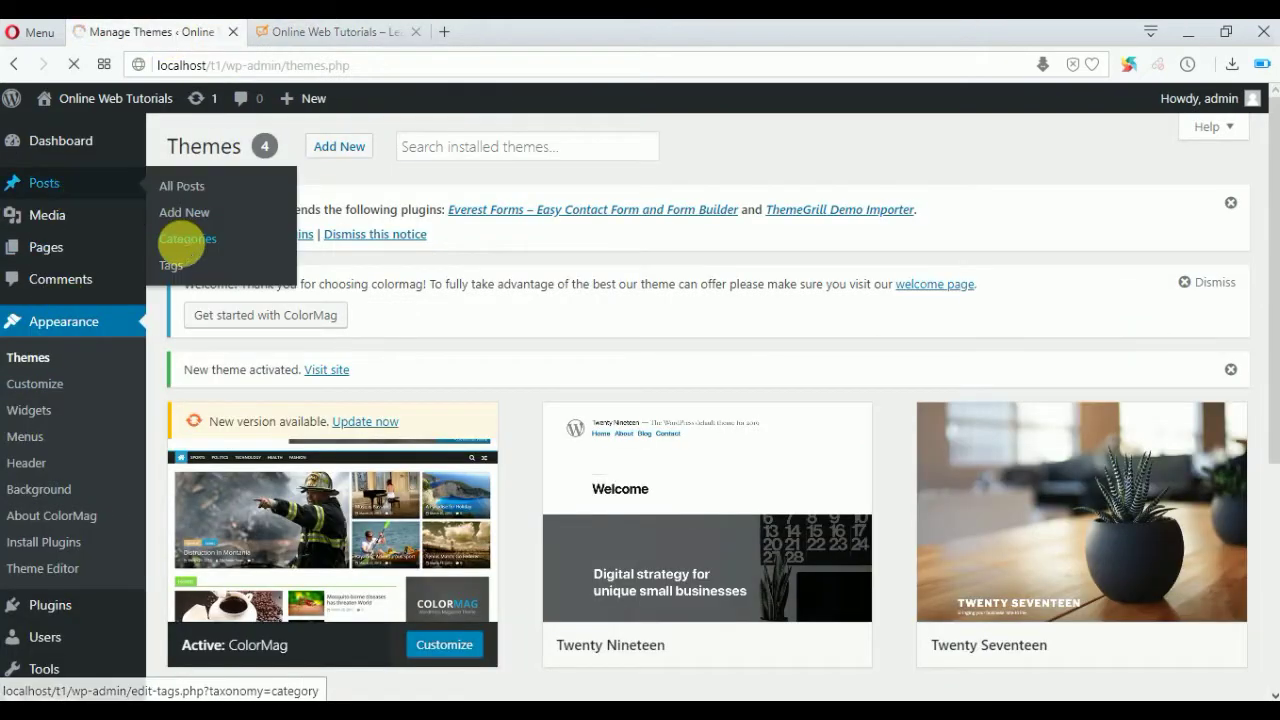
{"action": "left_click", "coordinate": [184, 241]}
{"action": "left_click", "coordinate": [394, 355]}
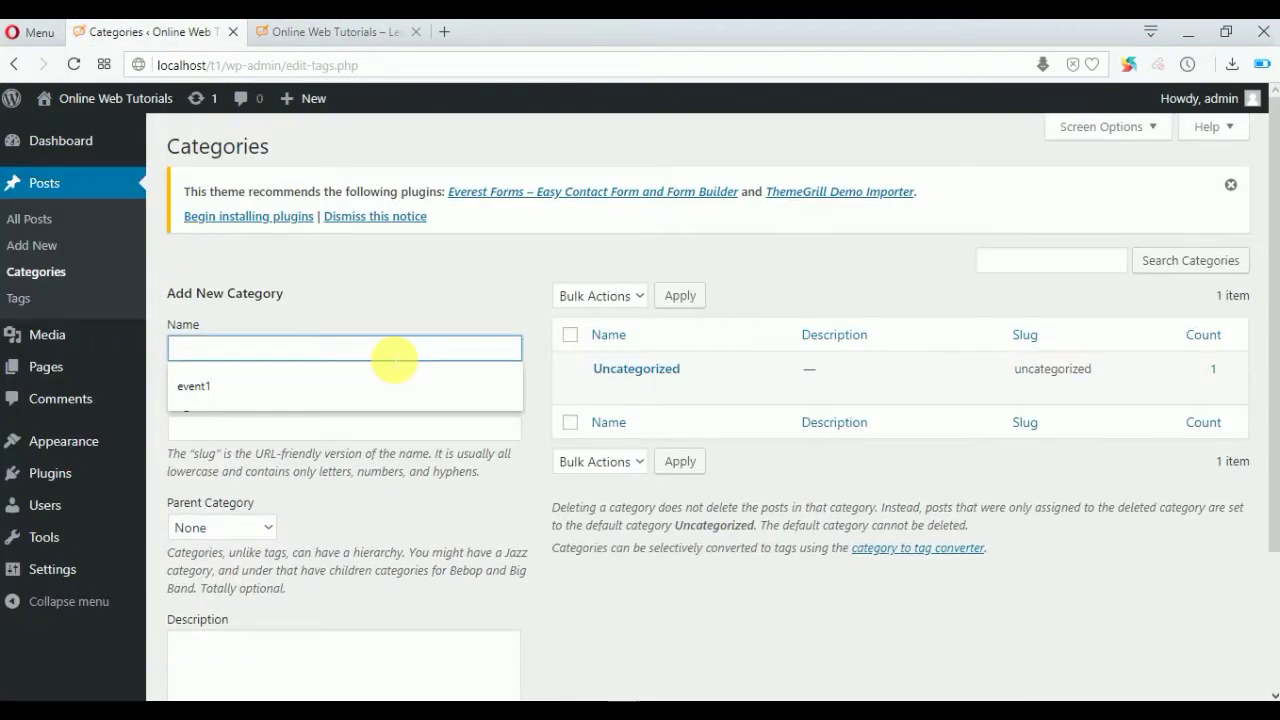
{"action": "type", "text": "Buy Guides"}
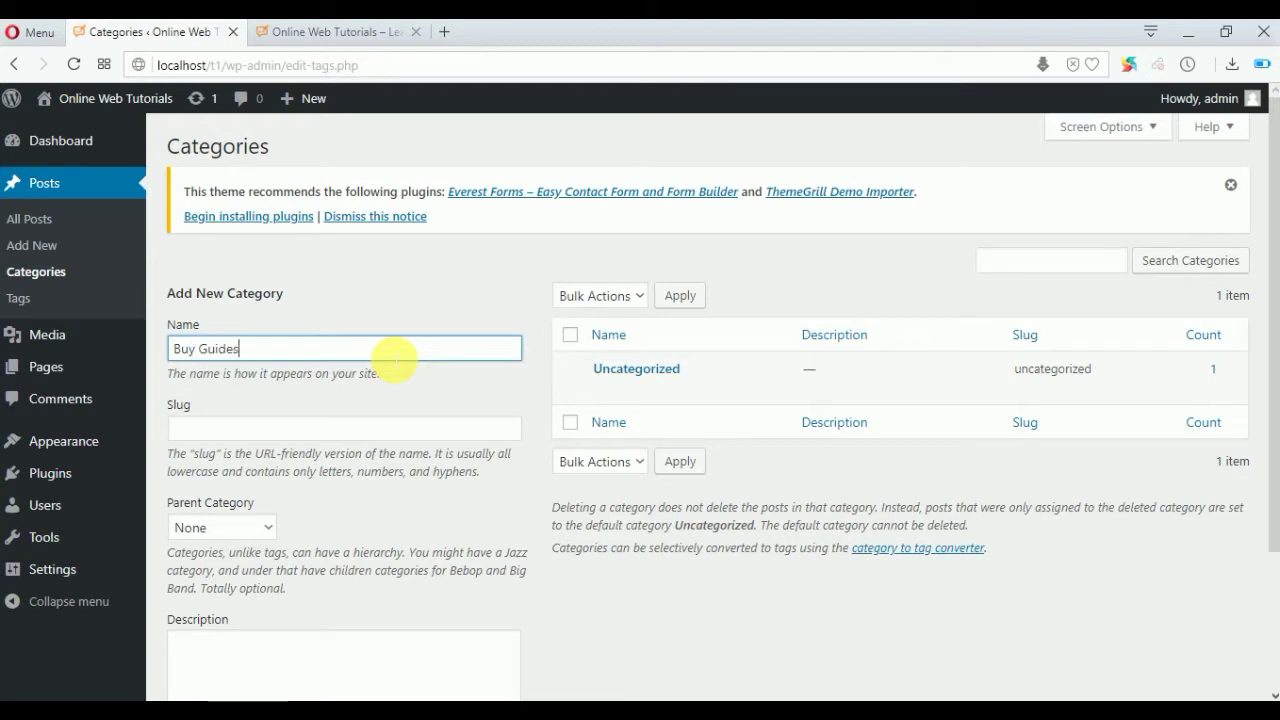
{"action": "scroll", "coordinate": [328, 521], "scroll_direction": "down", "scroll_amount": 2}
{"action": "left_click", "coordinate": [265, 607]}
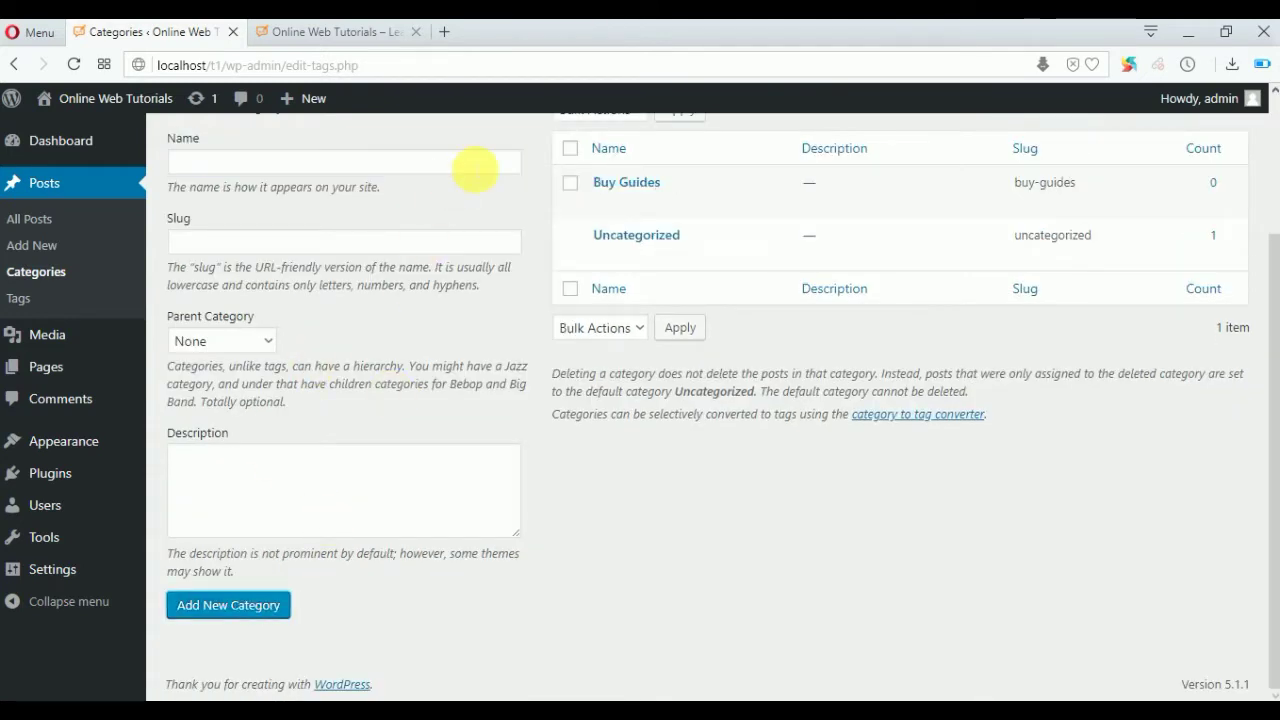
Add two more post categories named Latest News and Apps
{"action": "left_click", "coordinate": [475, 166]}
{"action": "type", "text": "Latest News"}
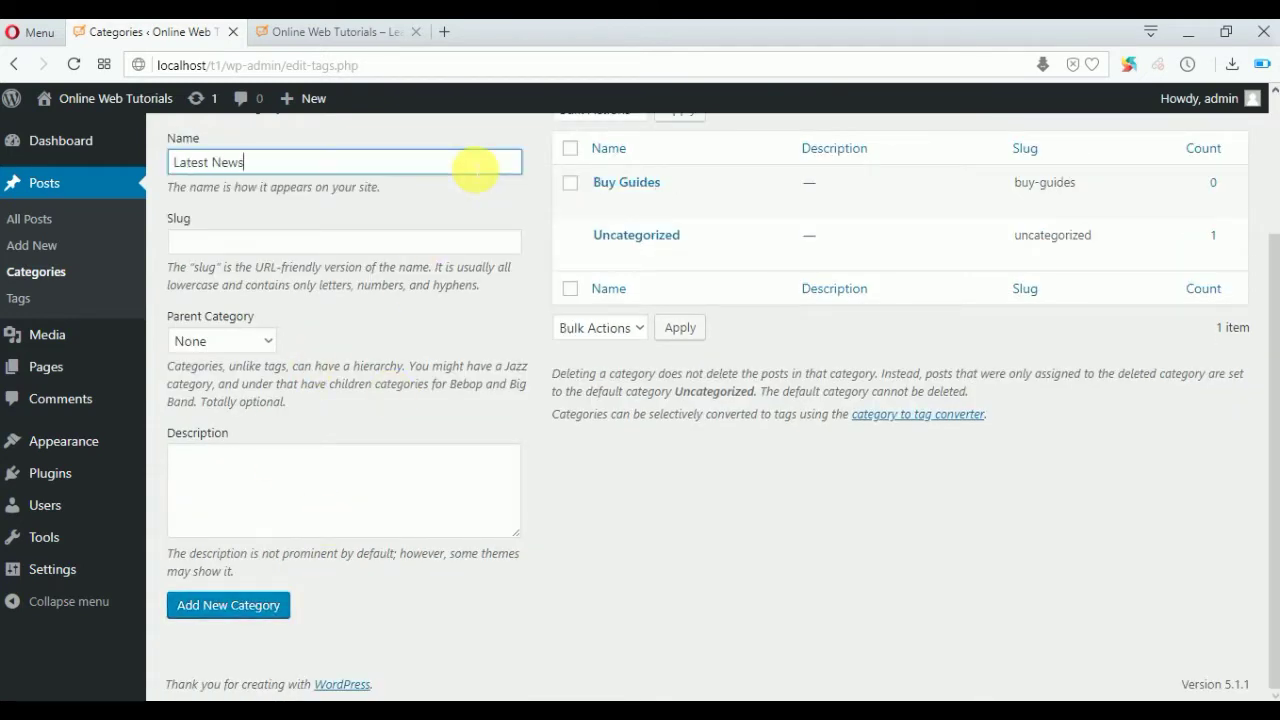
{"action": "left_click", "coordinate": [275, 620]}
{"action": "left_click", "coordinate": [363, 165]}
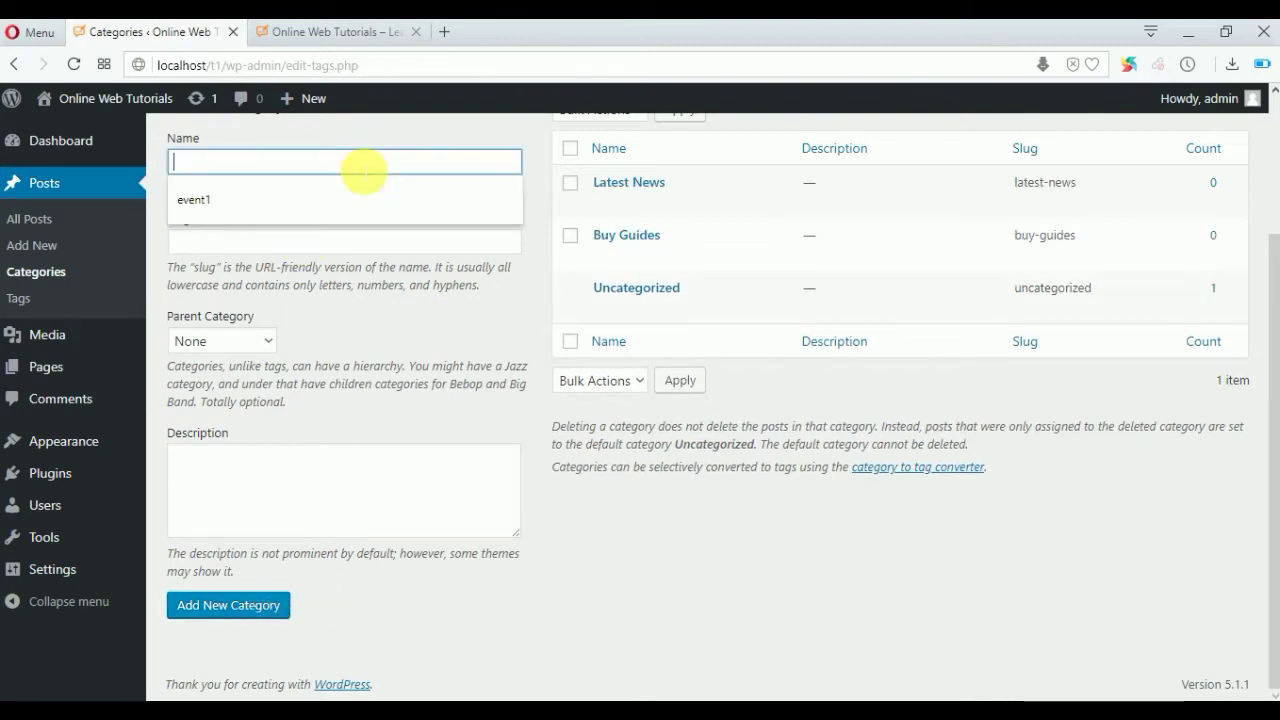
{"action": "type", "text": "Apps"}
{"action": "left_click", "coordinate": [228, 606]}
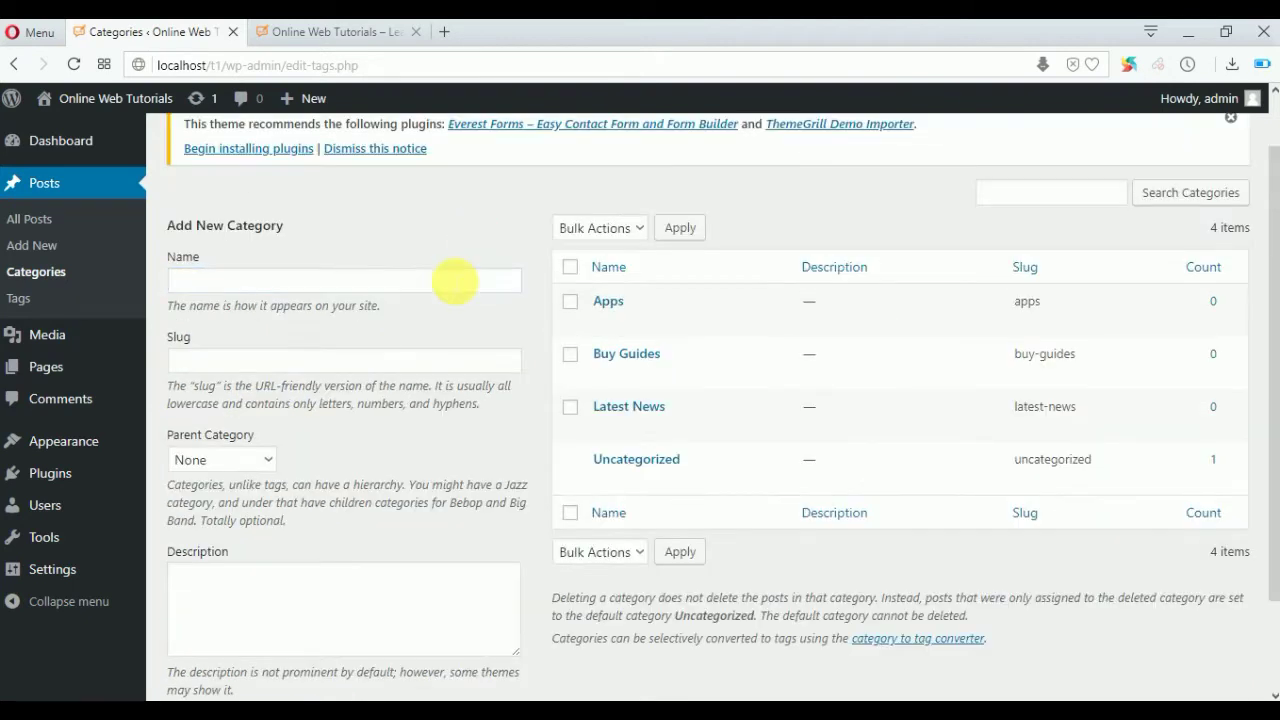
Add a post category named Mobile Price
{"action": "left_click", "coordinate": [455, 280]}
{"action": "type", "text": "Mobile Price"}
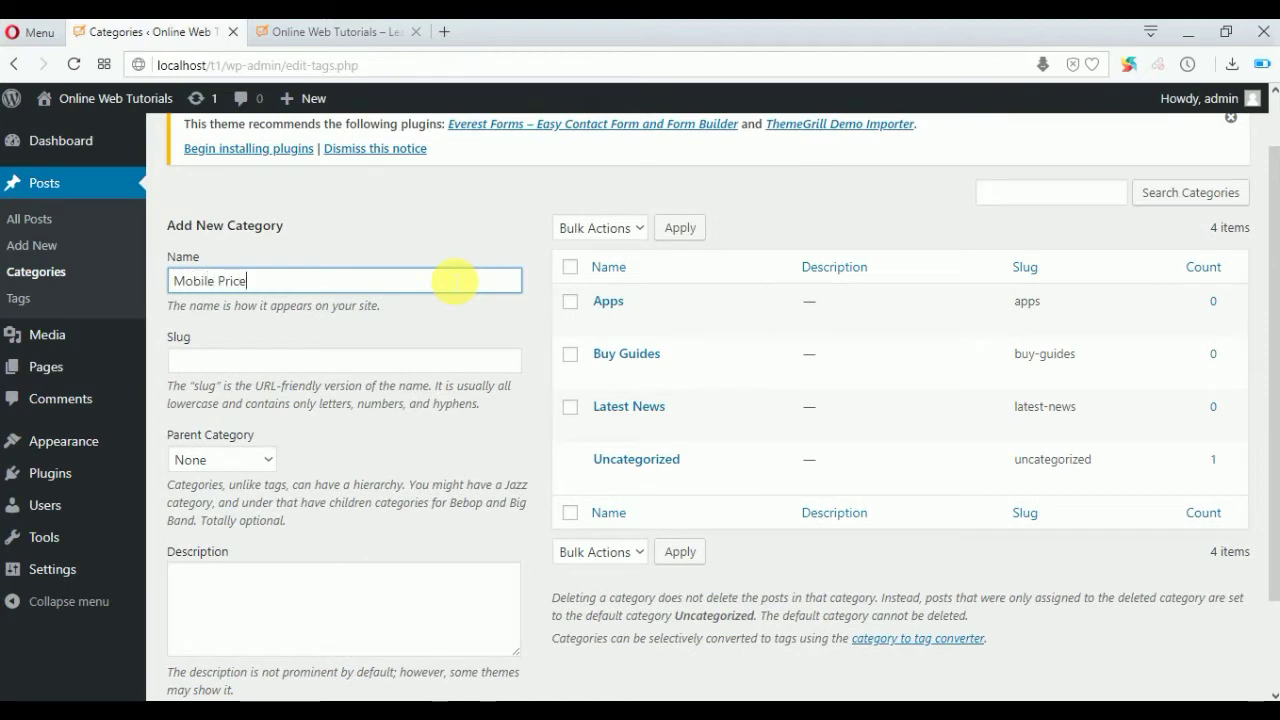
{"action": "scroll", "coordinate": [278, 567], "scroll_direction": "down", "scroll_amount": 2}
{"action": "left_click", "coordinate": [237, 606]}
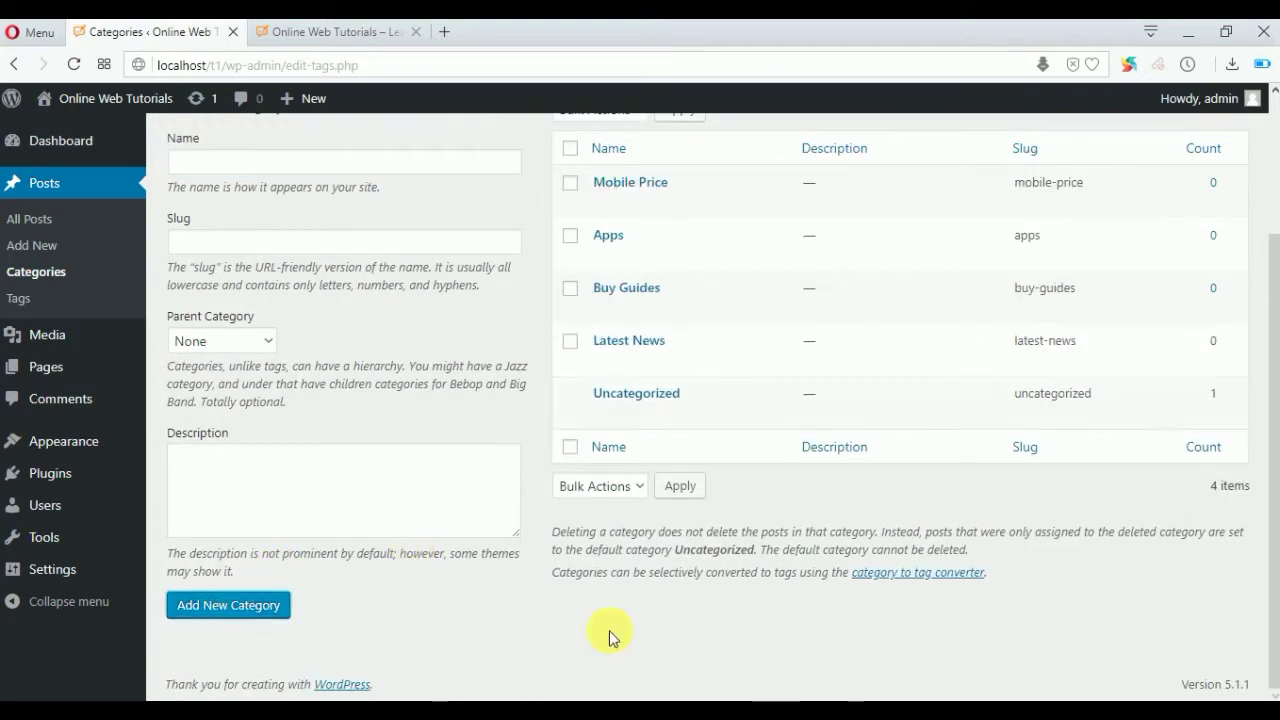
Open the navigation menu editor and remove all default Home and Sample Page items from the menu structure
{"action": "mouse_move", "coordinate": [107, 441]}
{"action": "left_click", "coordinate": [200, 477]}
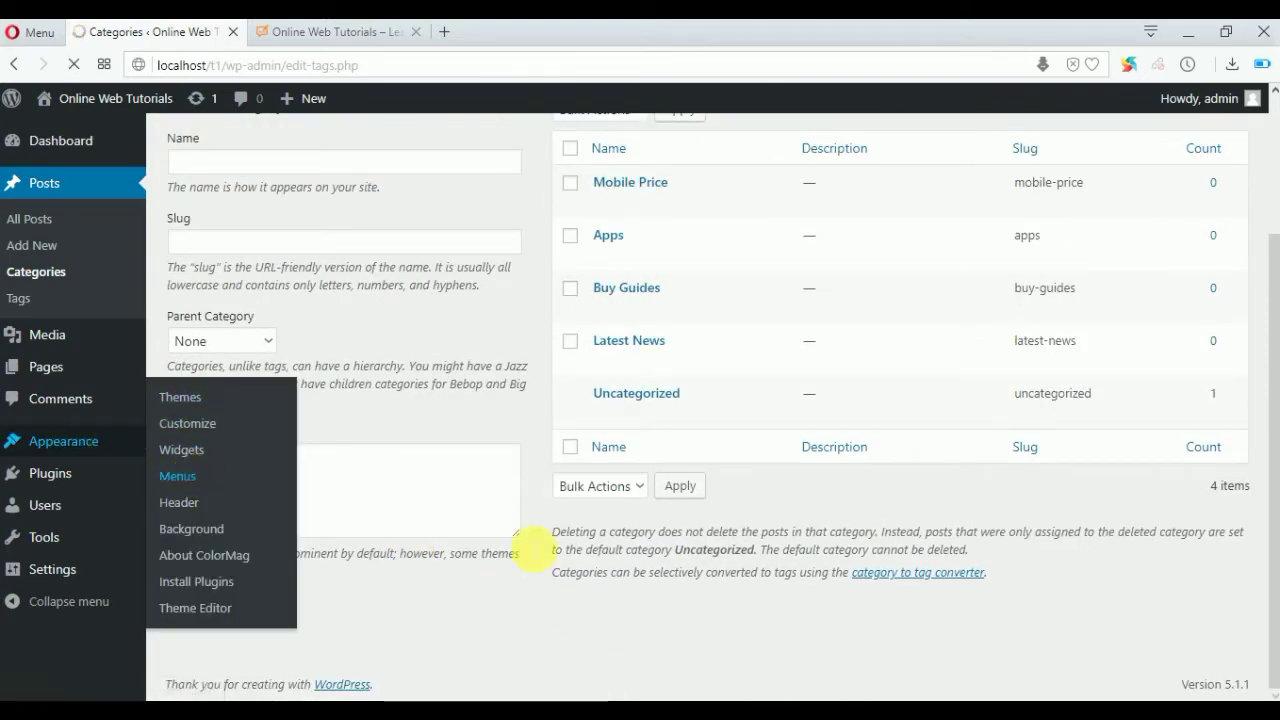
{"action": "scroll", "coordinate": [540, 560], "scroll_direction": "down", "scroll_amount": 2}
{"action": "left_click_drag", "start_coordinate": [738, 355], "coordinate": [837, 414]}
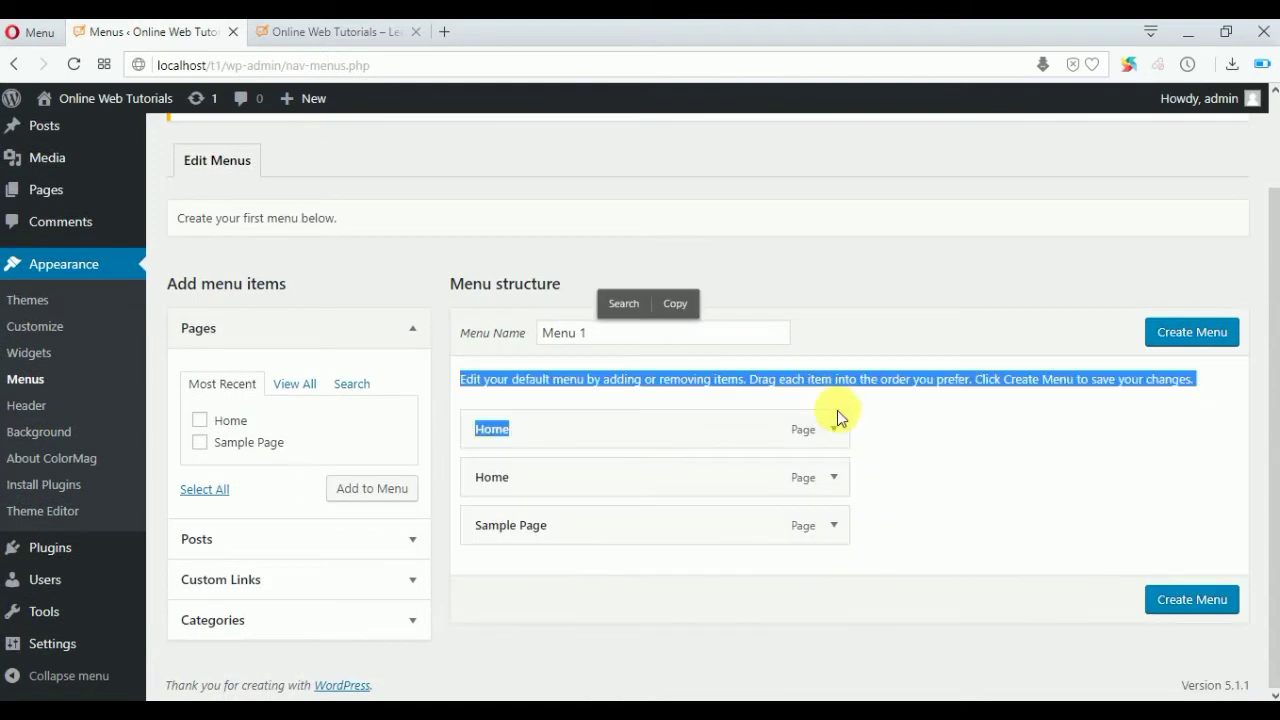
{"action": "left_click", "coordinate": [832, 429]}
{"action": "left_click", "coordinate": [491, 597]}
{"action": "left_click", "coordinate": [844, 438]}
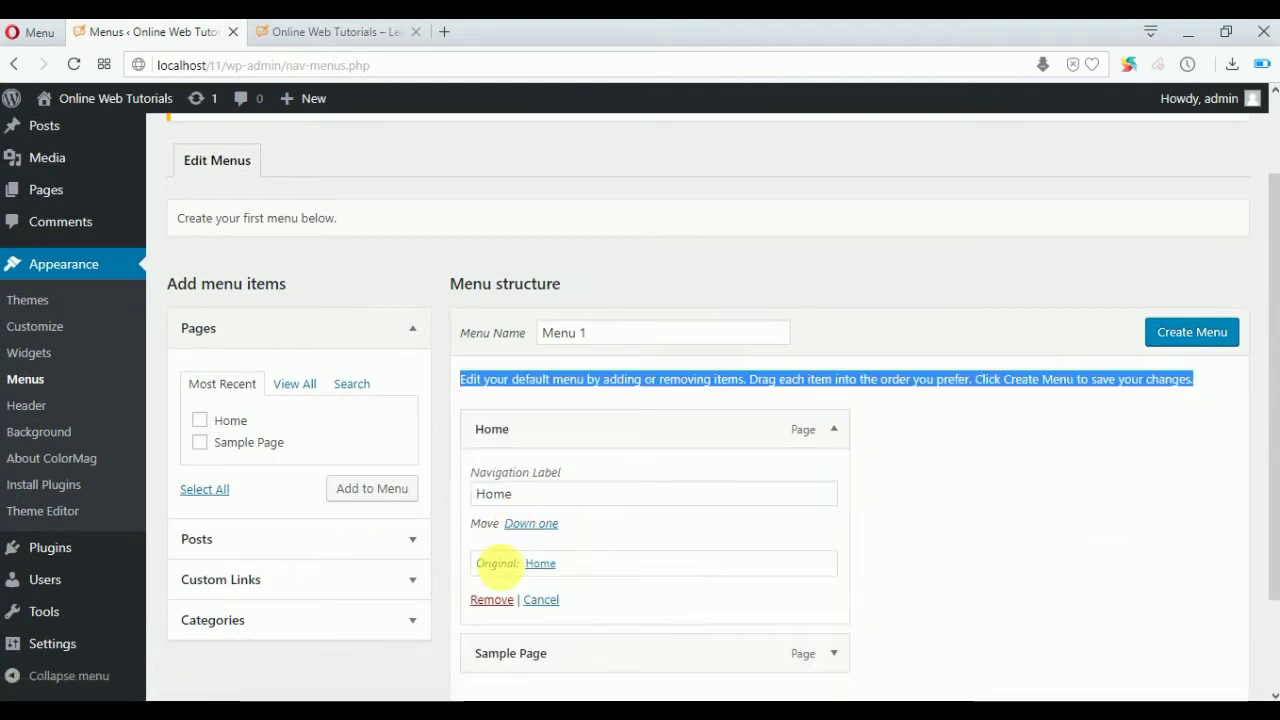
{"action": "left_click", "coordinate": [491, 600]}
{"action": "left_click", "coordinate": [836, 430]}
{"action": "left_click", "coordinate": [491, 575]}
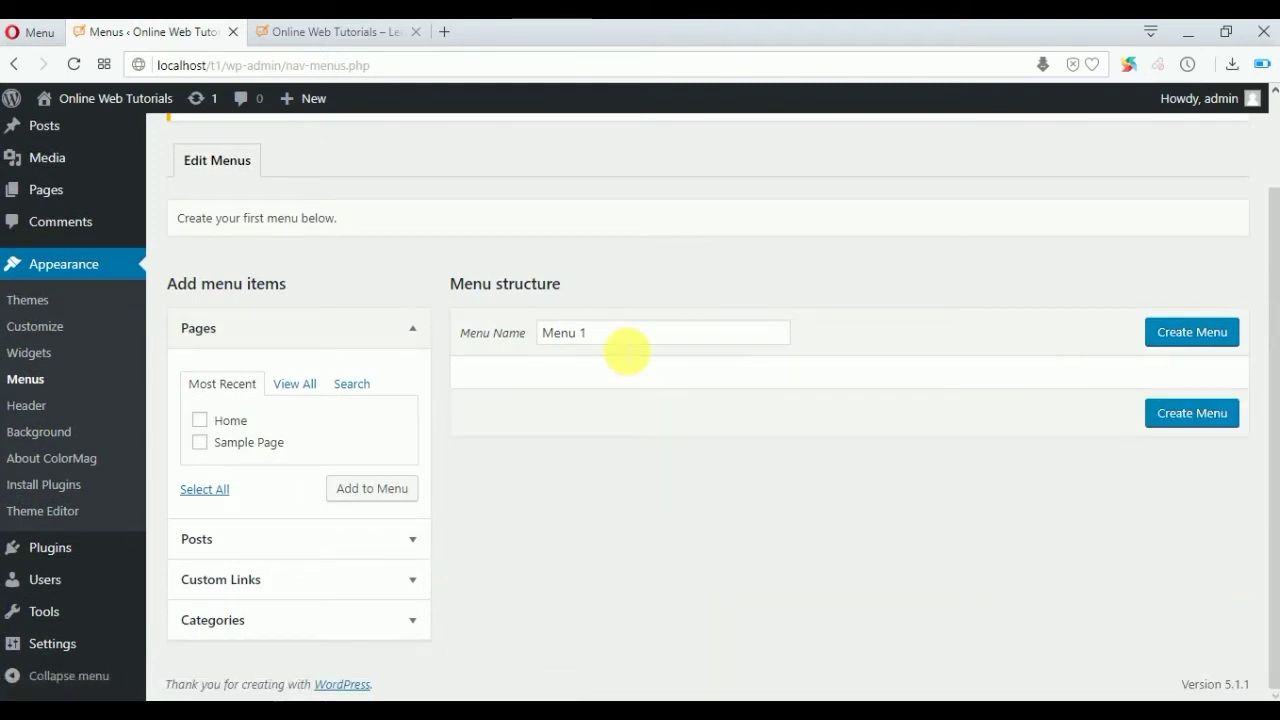
Name the new menu my_menu1 and add the Home page to it
{"action": "left_click_drag", "start_coordinate": [627, 345], "coordinate": [483, 367]}
{"action": "type", "text": "my_menu1"}
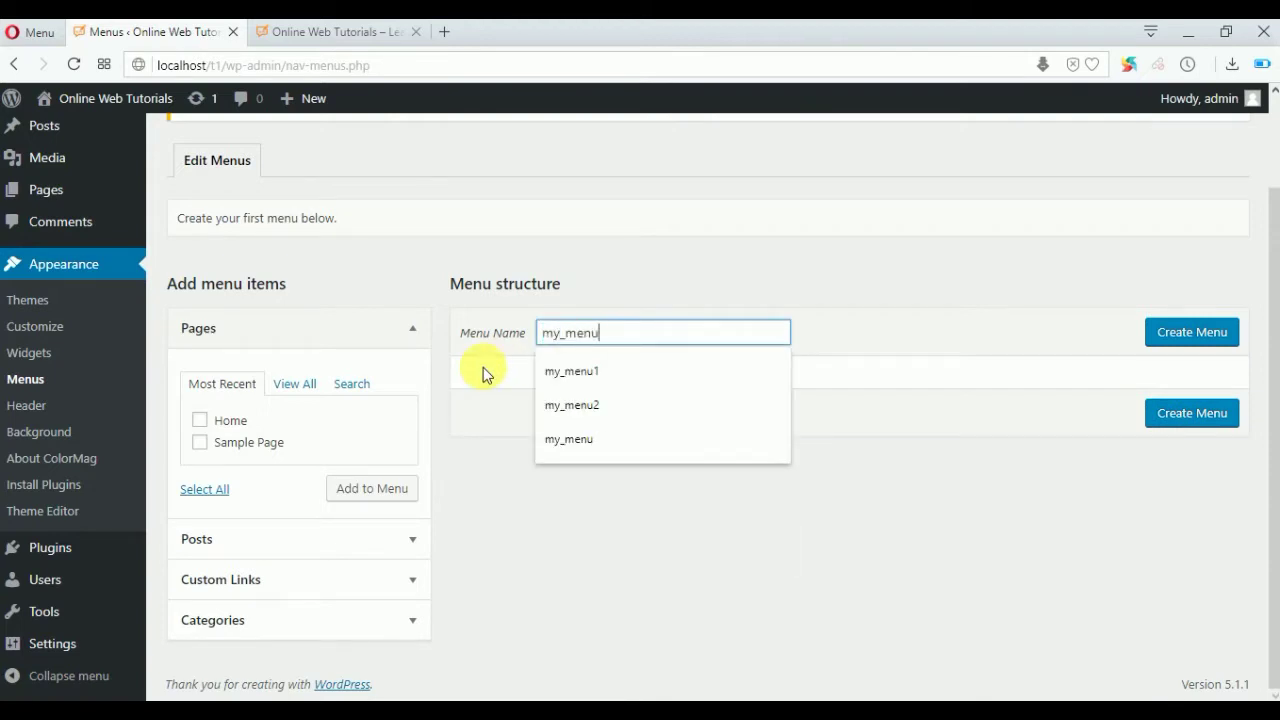
{"action": "left_click", "coordinate": [656, 517]}
{"action": "left_click", "coordinate": [330, 488]}
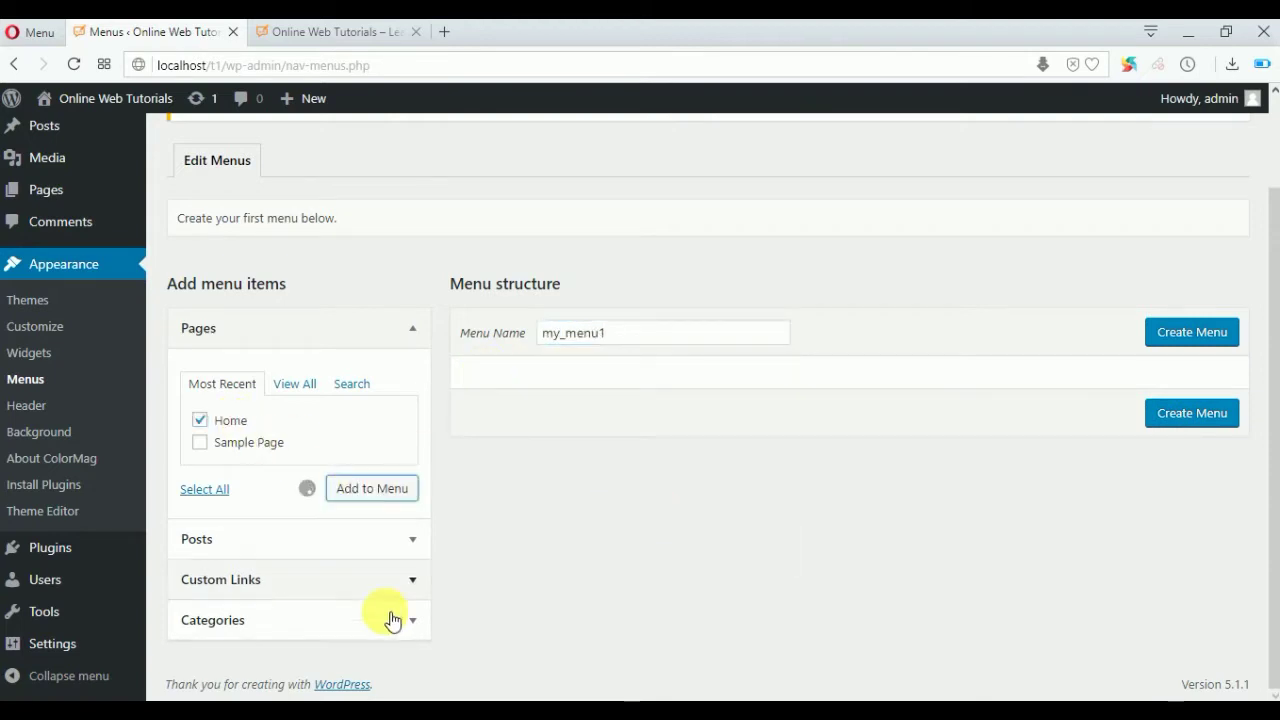
Add the four new categories after Home, order them Buy Guides, Latest News, Mobile Price, Apps, and create the menu
{"action": "left_click", "coordinate": [391, 620]}
{"action": "left_click", "coordinate": [285, 526]}
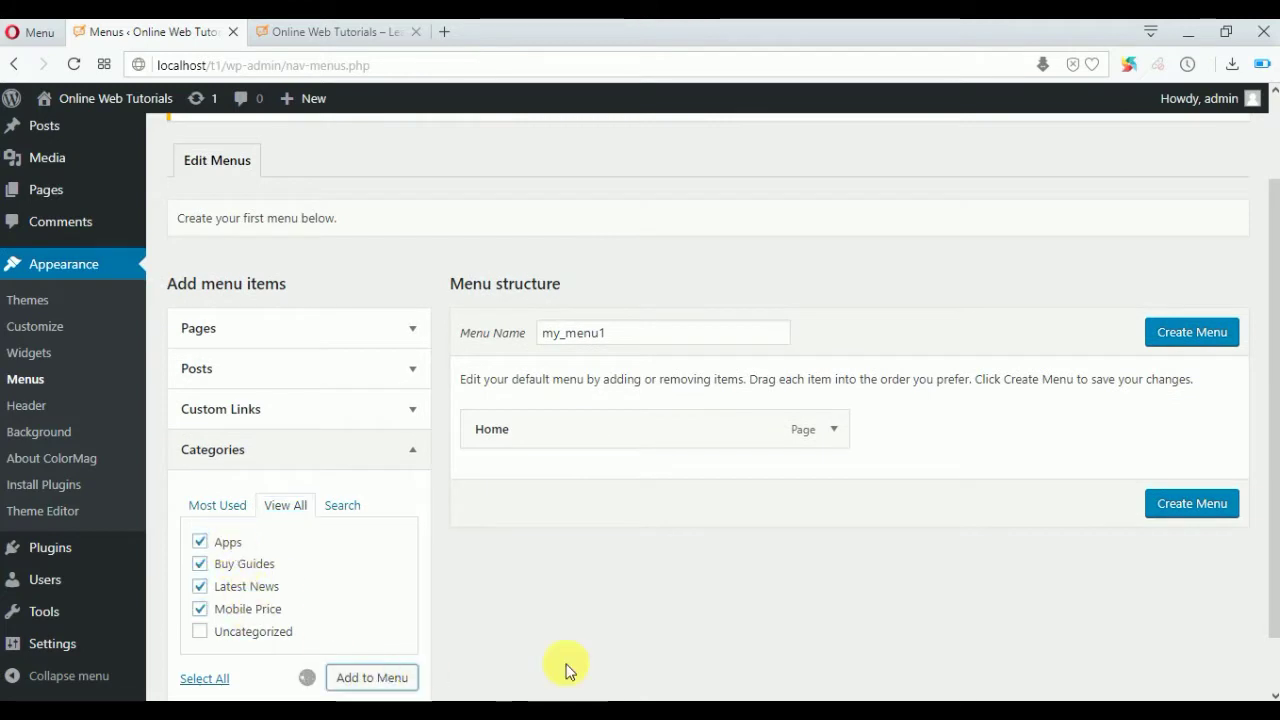
{"action": "left_click_drag", "start_coordinate": [648, 535], "coordinate": [571, 474]}
{"action": "left_click_drag", "start_coordinate": [563, 591], "coordinate": [524, 528]}
{"action": "left_click_drag", "start_coordinate": [529, 629], "coordinate": [503, 574]}
Assign my_menu1 to the Primary Menu display location, save it, and reload the live site to check the navigation
{"action": "left_click", "coordinate": [362, 32]}
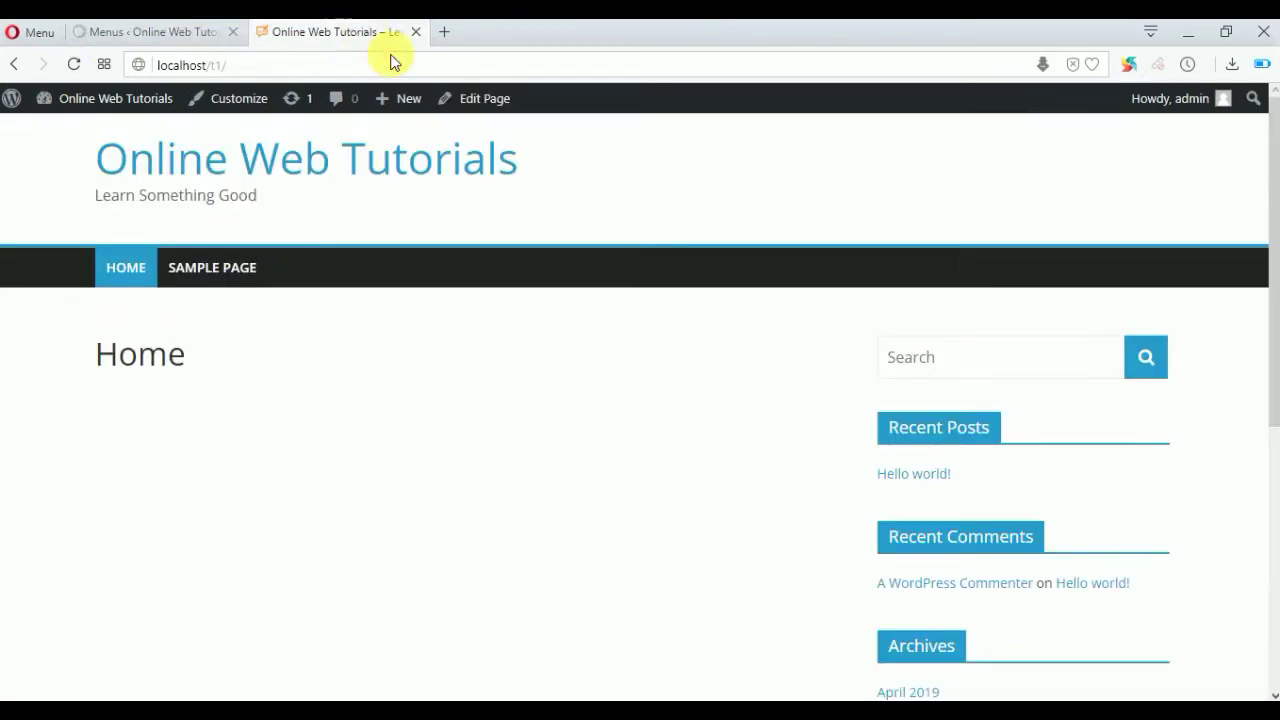
{"action": "left_click", "coordinate": [150, 32]}
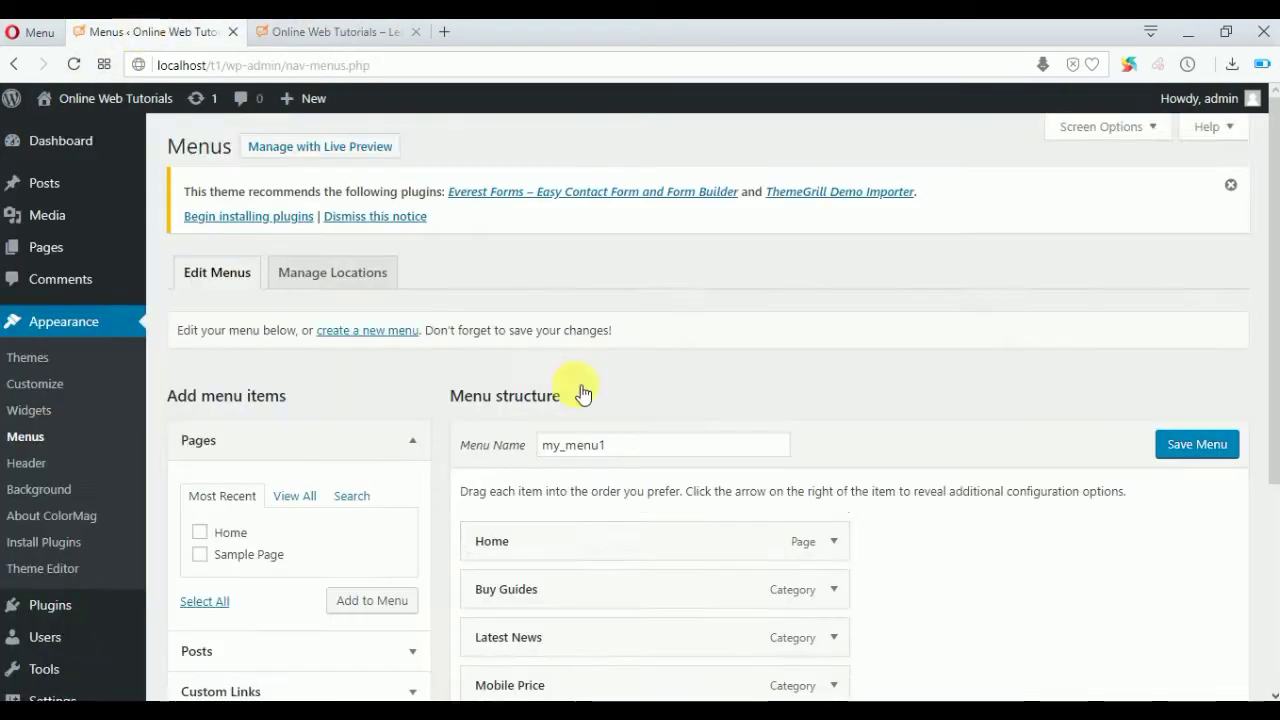
{"action": "scroll", "coordinate": [571, 391], "scroll_direction": "down", "scroll_amount": 3}
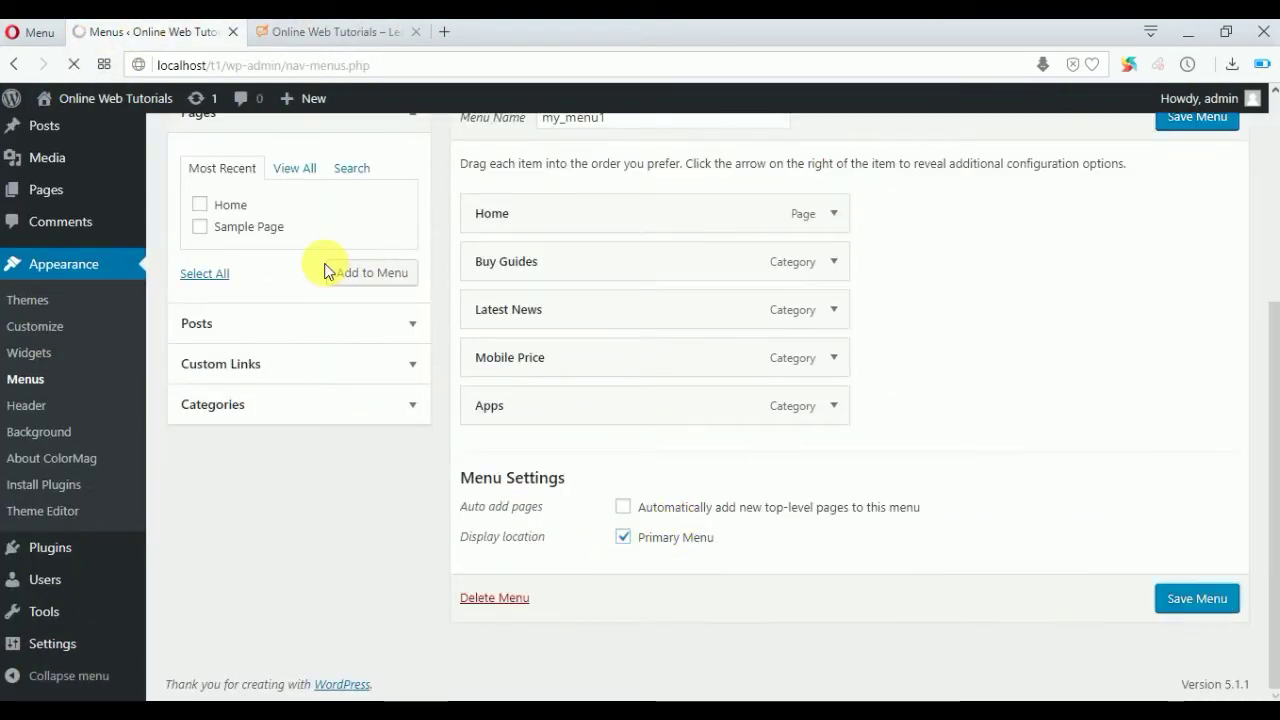
{"action": "left_click", "coordinate": [337, 32]}
{"action": "left_click", "coordinate": [76, 62]}
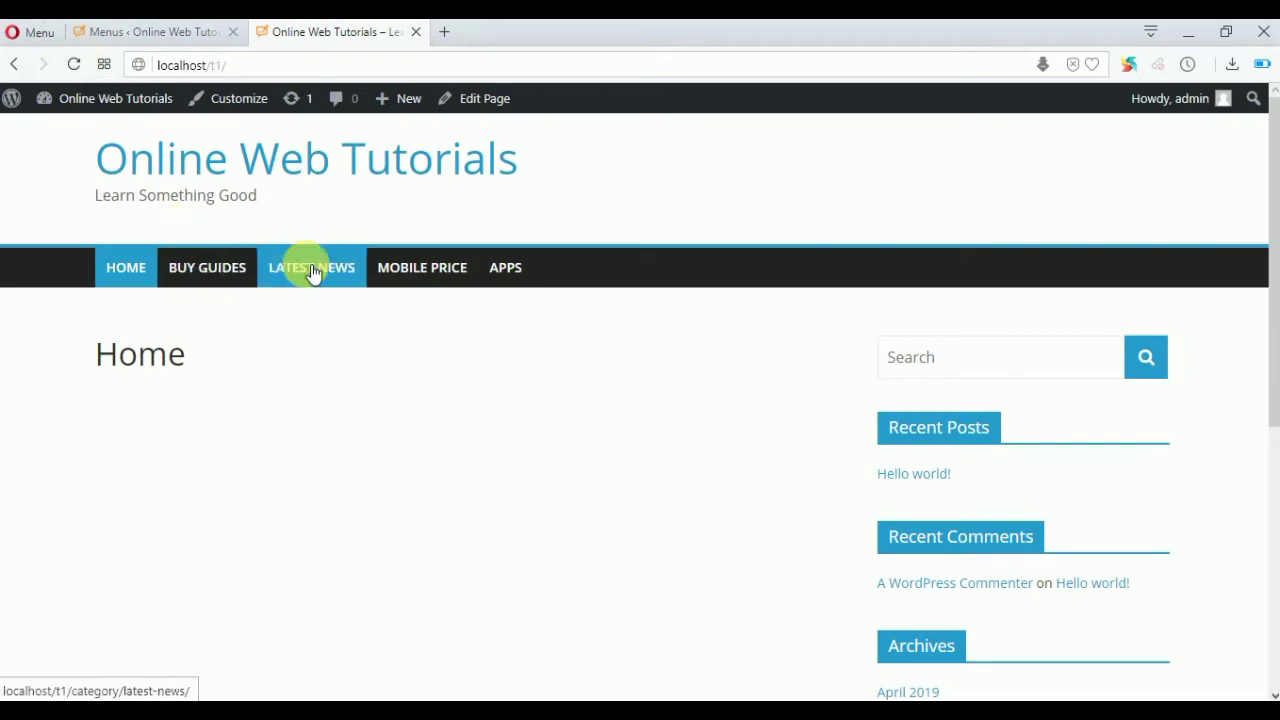
Open the theme customizer and set the Header Logo option to Show Both
{"action": "left_click", "coordinate": [150, 32]}
{"action": "left_click", "coordinate": [65, 390]}
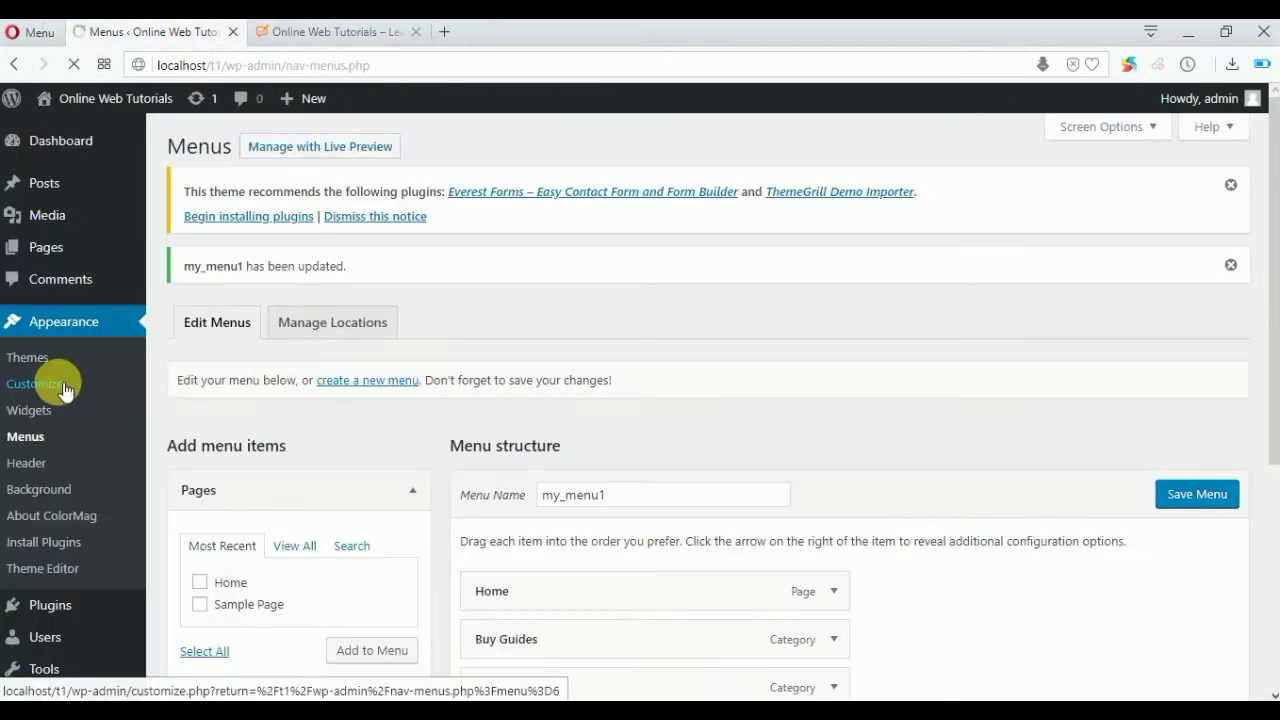
{"action": "scroll", "coordinate": [95, 488], "scroll_direction": "down", "scroll_amount": 2}
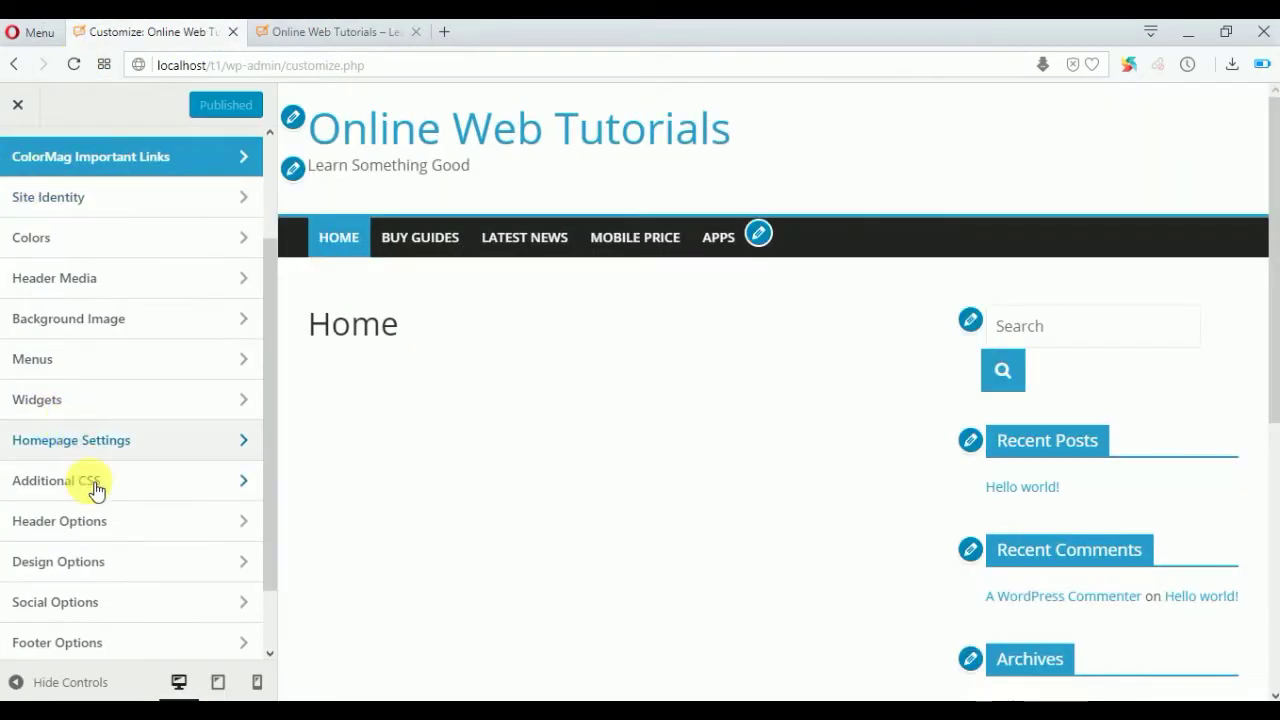
{"action": "left_click", "coordinate": [95, 488]}
{"action": "left_click", "coordinate": [29, 180]}
{"action": "scroll", "coordinate": [100, 443], "scroll_direction": "down", "scroll_amount": 2}
{"action": "left_click", "coordinate": [100, 440]}
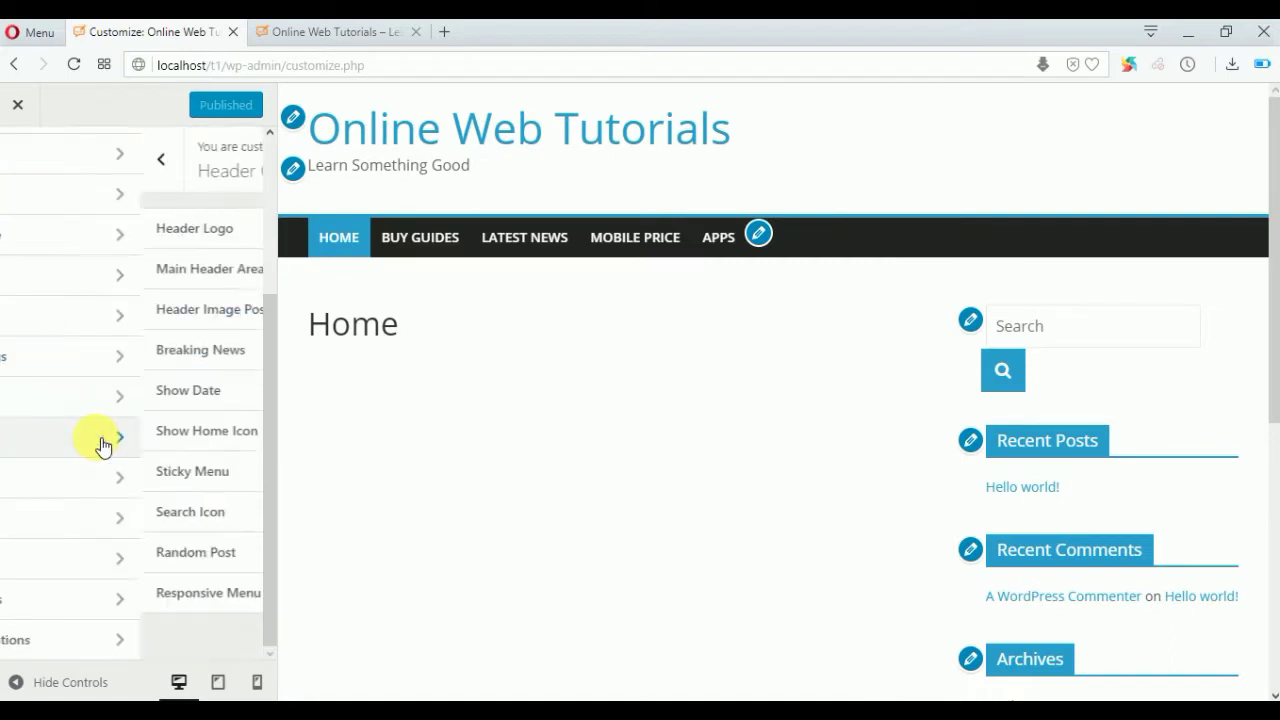
{"action": "left_click", "coordinate": [103, 229]}
{"action": "left_click", "coordinate": [62, 311]}
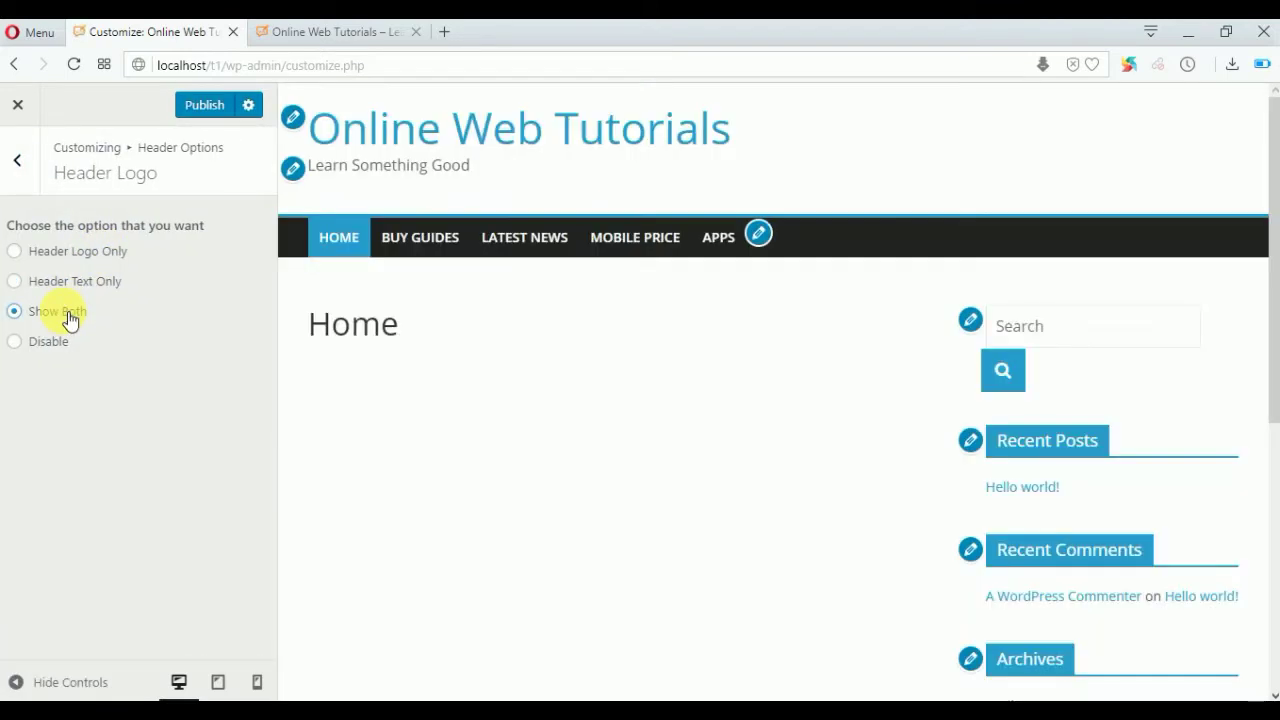
{"action": "left_click", "coordinate": [40, 188]}
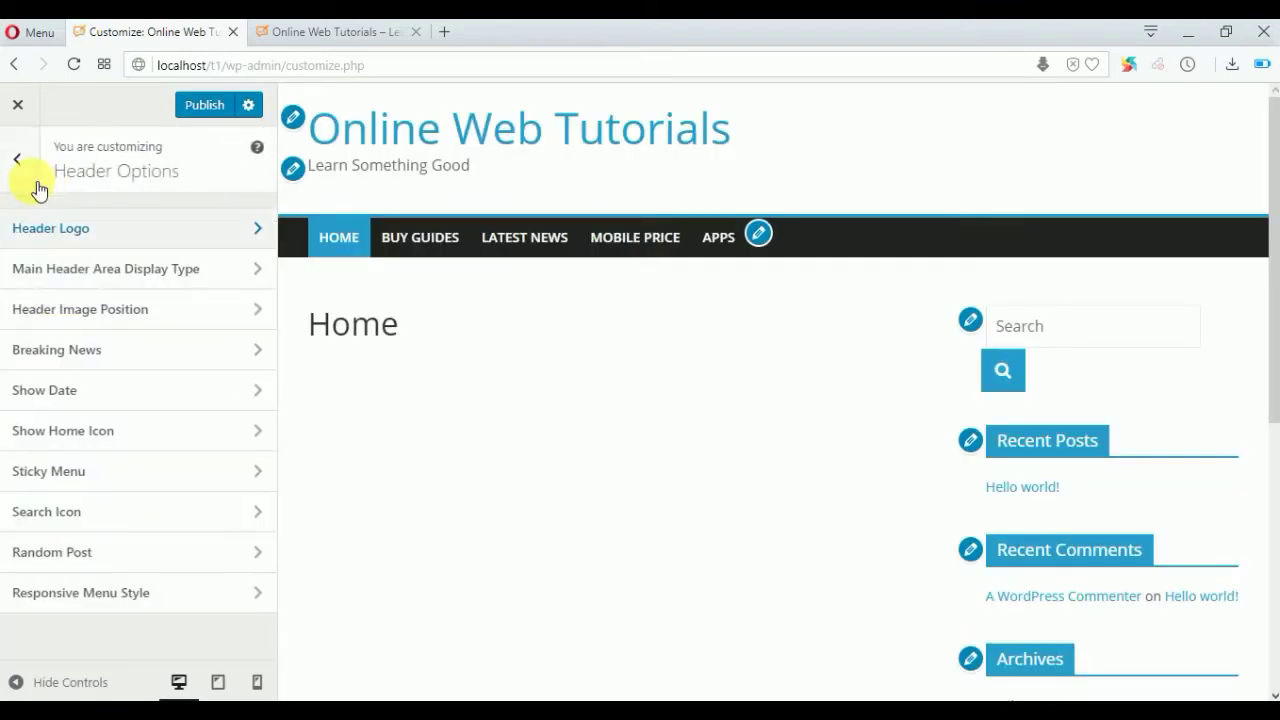
Review the header display type and image position options, then enable the breaking news section and the date in the header
{"action": "left_click", "coordinate": [106, 274]}
{"action": "left_click", "coordinate": [40, 188]}
{"action": "left_click", "coordinate": [70, 315]}
{"action": "left_click", "coordinate": [20, 160]}
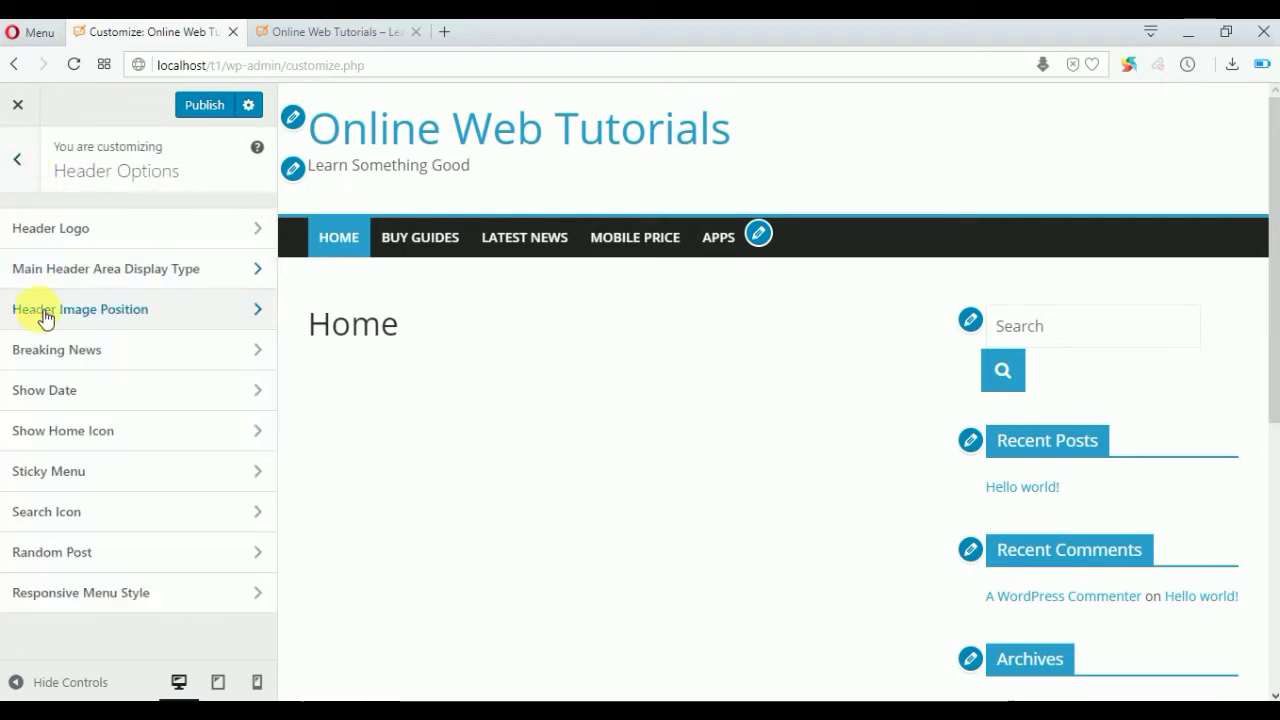
{"action": "left_click", "coordinate": [50, 350]}
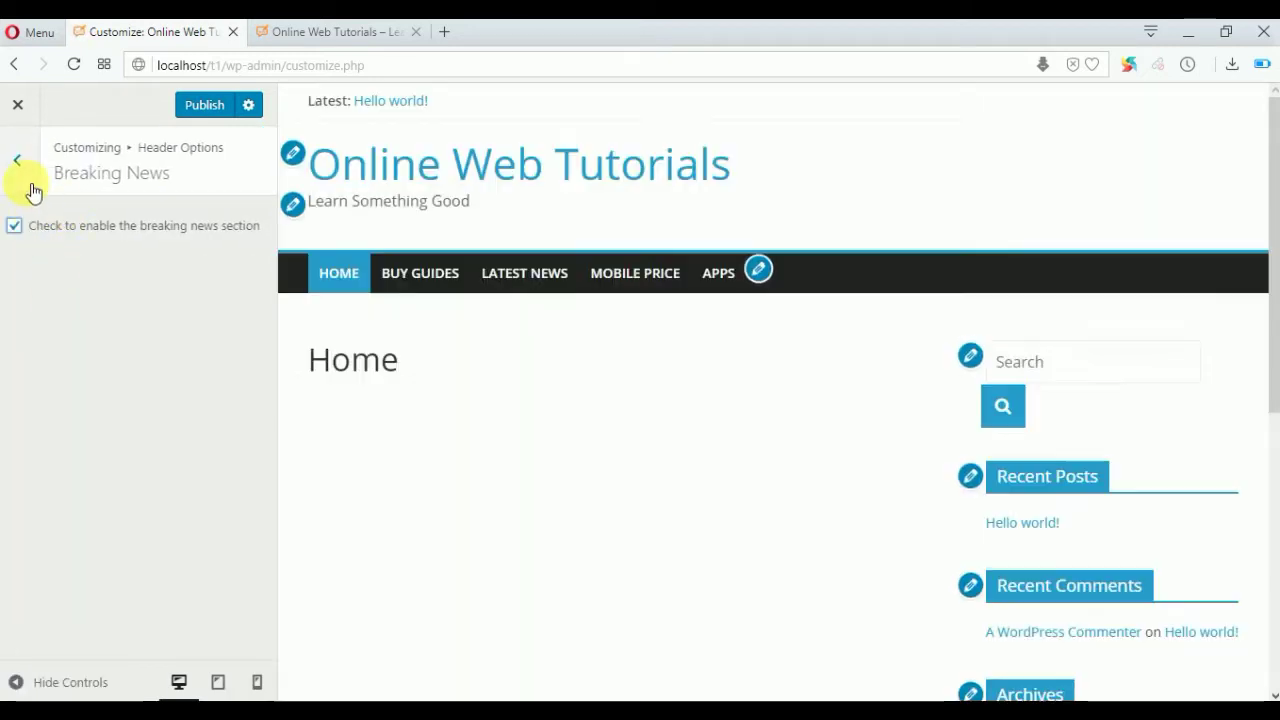
{"action": "left_click", "coordinate": [31, 188]}
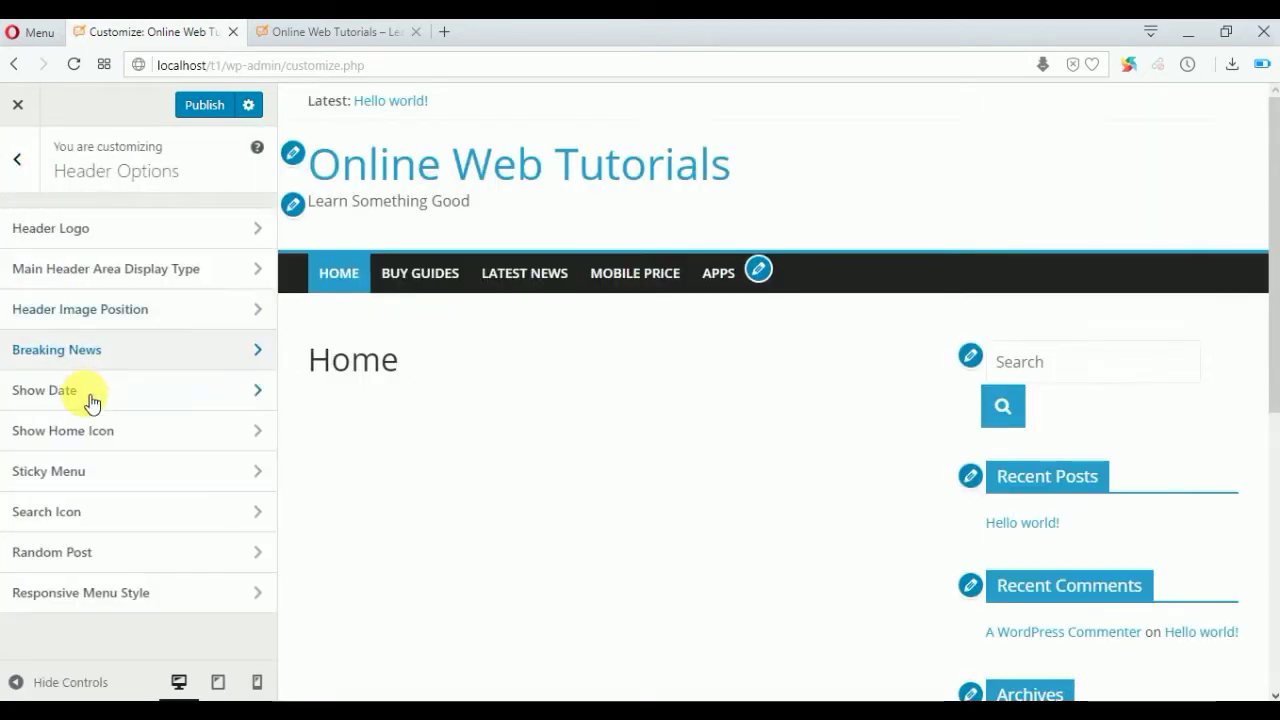
{"action": "left_click", "coordinate": [90, 390]}
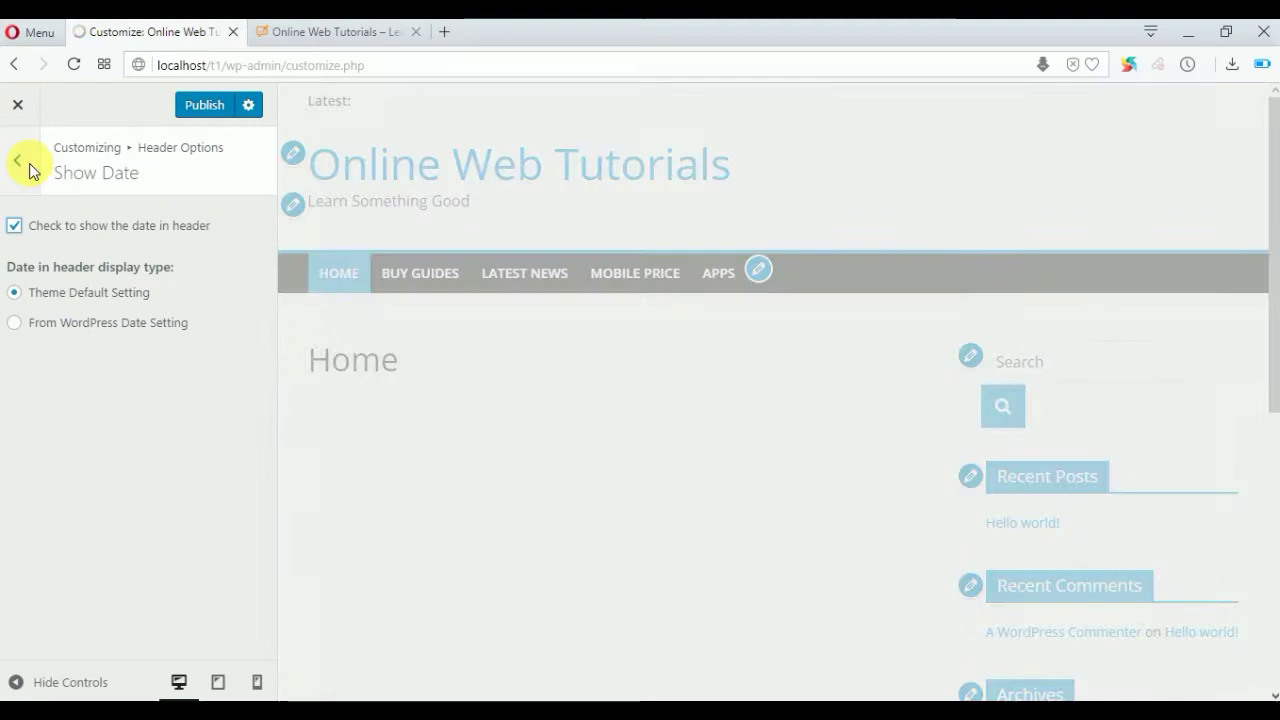
{"action": "left_click", "coordinate": [22, 162]}
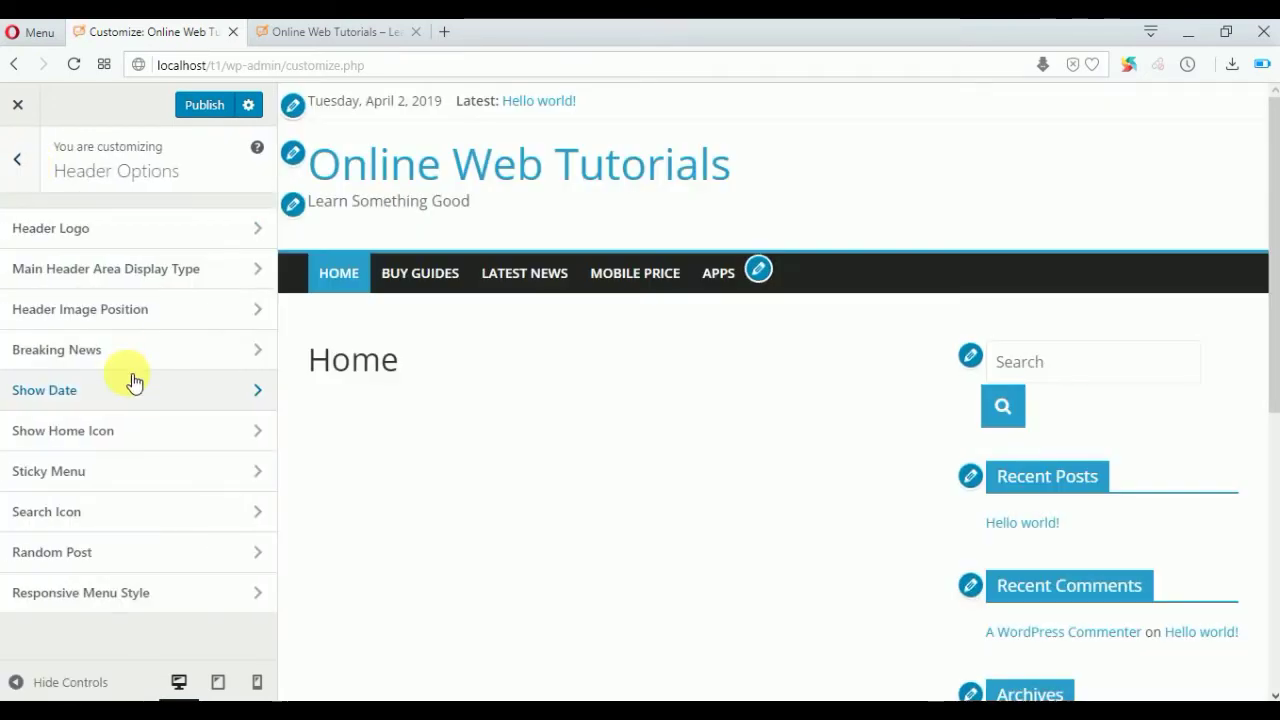
Enable the home icon and the sticky menu in the header options
{"action": "left_click", "coordinate": [107, 440]}
{"action": "left_click", "coordinate": [80, 228]}
{"action": "left_click", "coordinate": [29, 162]}
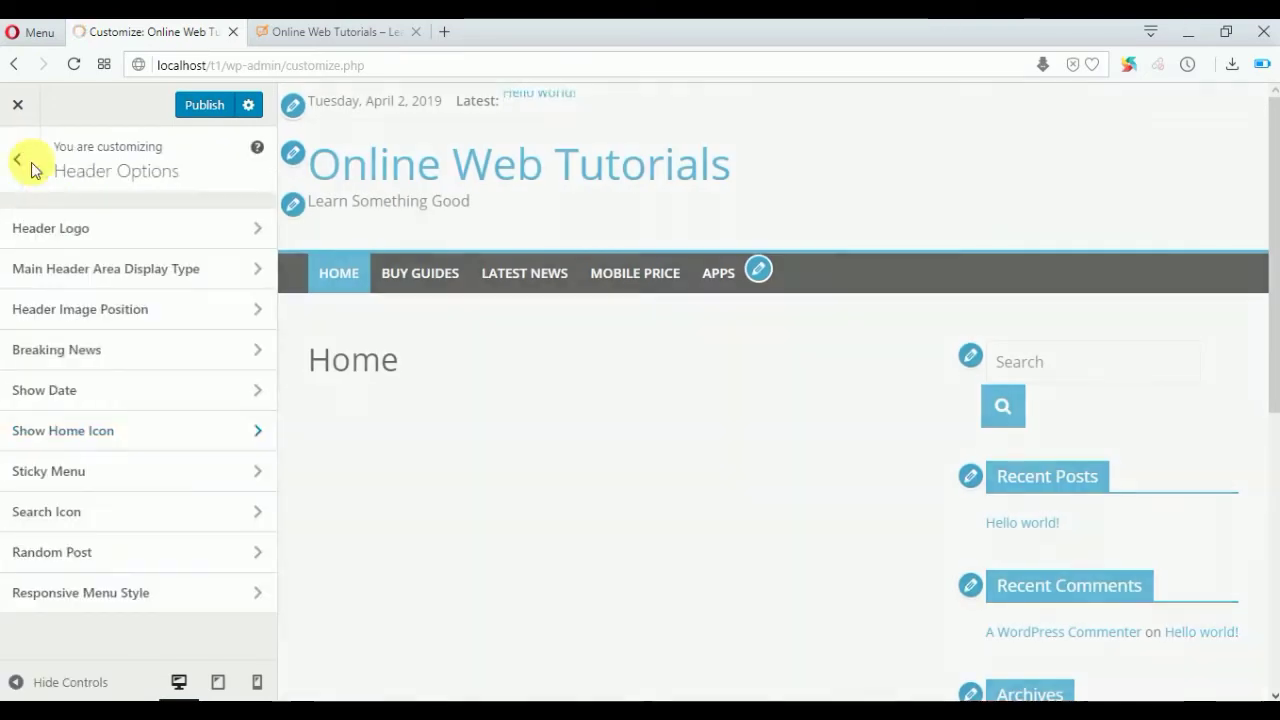
{"action": "left_click", "coordinate": [112, 473]}
{"action": "left_click", "coordinate": [85, 228]}
{"action": "left_click", "coordinate": [23, 168]}
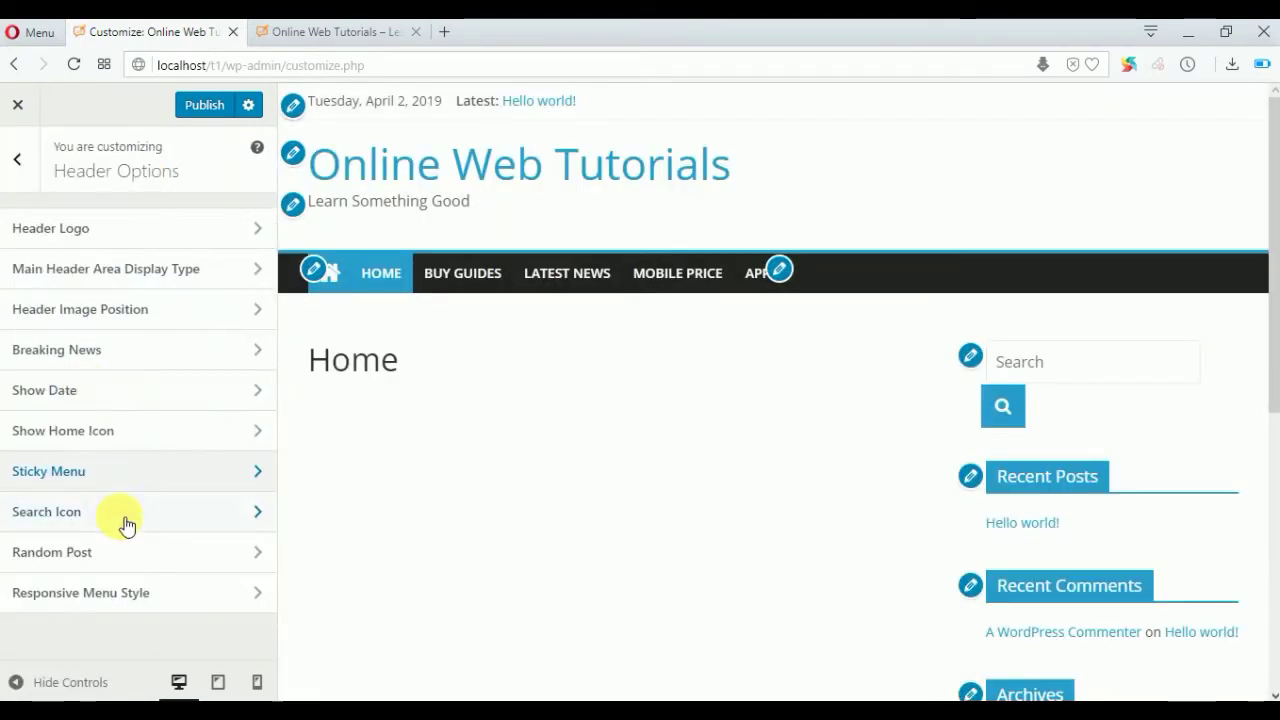
Enable the search icon and the random post icon in the primary menu
{"action": "left_click", "coordinate": [123, 515]}
{"action": "left_click", "coordinate": [86, 238]}
{"action": "left_click", "coordinate": [38, 175]}
{"action": "left_click", "coordinate": [143, 560]}
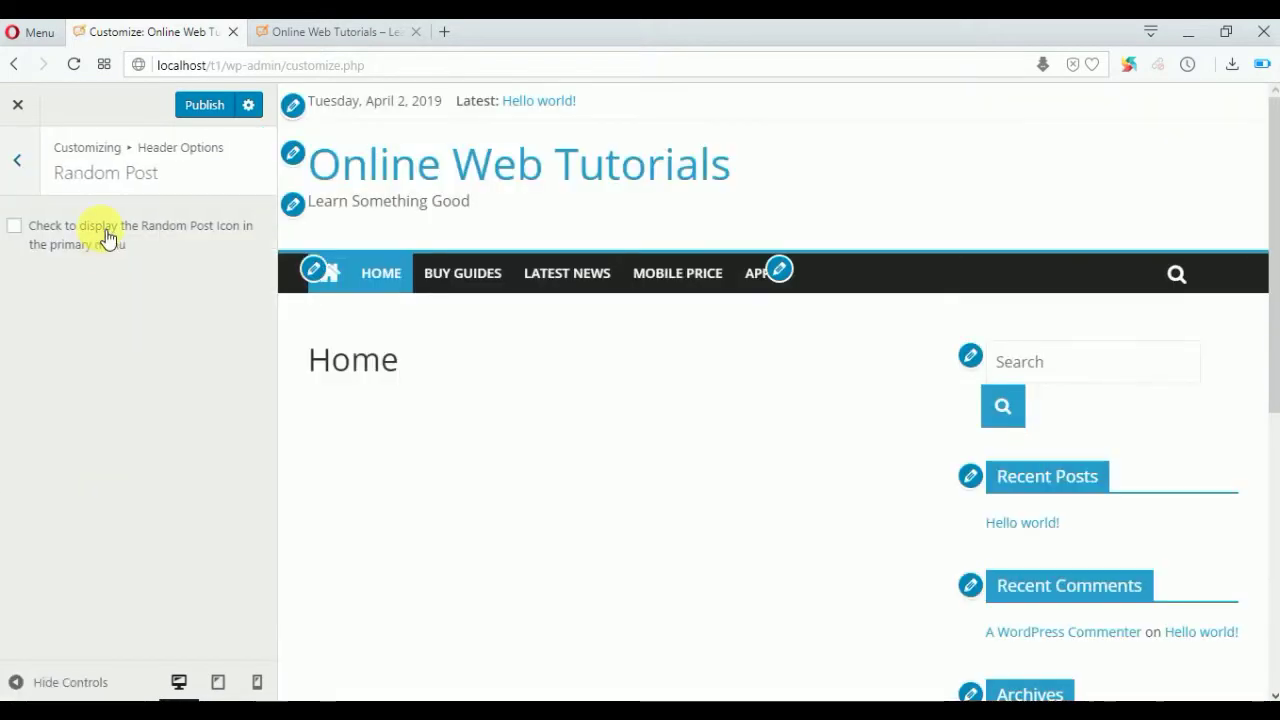
{"action": "left_click", "coordinate": [106, 237]}
{"action": "left_click", "coordinate": [23, 166]}
Enable the new responsive menu style, publish the header changes, and reload the live site
{"action": "left_click", "coordinate": [145, 600]}
{"action": "left_click", "coordinate": [100, 228]}
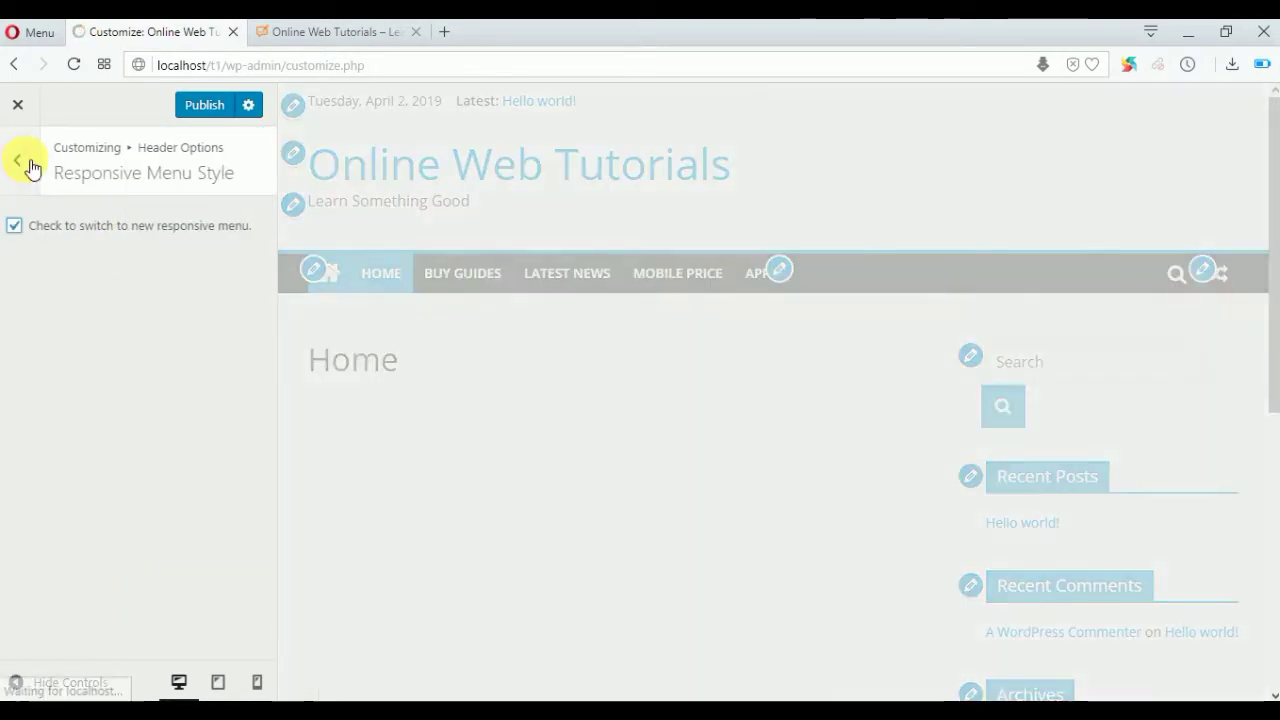
{"action": "left_click", "coordinate": [29, 165]}
{"action": "left_click", "coordinate": [29, 162]}
{"action": "left_click", "coordinate": [205, 105]}
{"action": "left_click", "coordinate": [312, 36]}
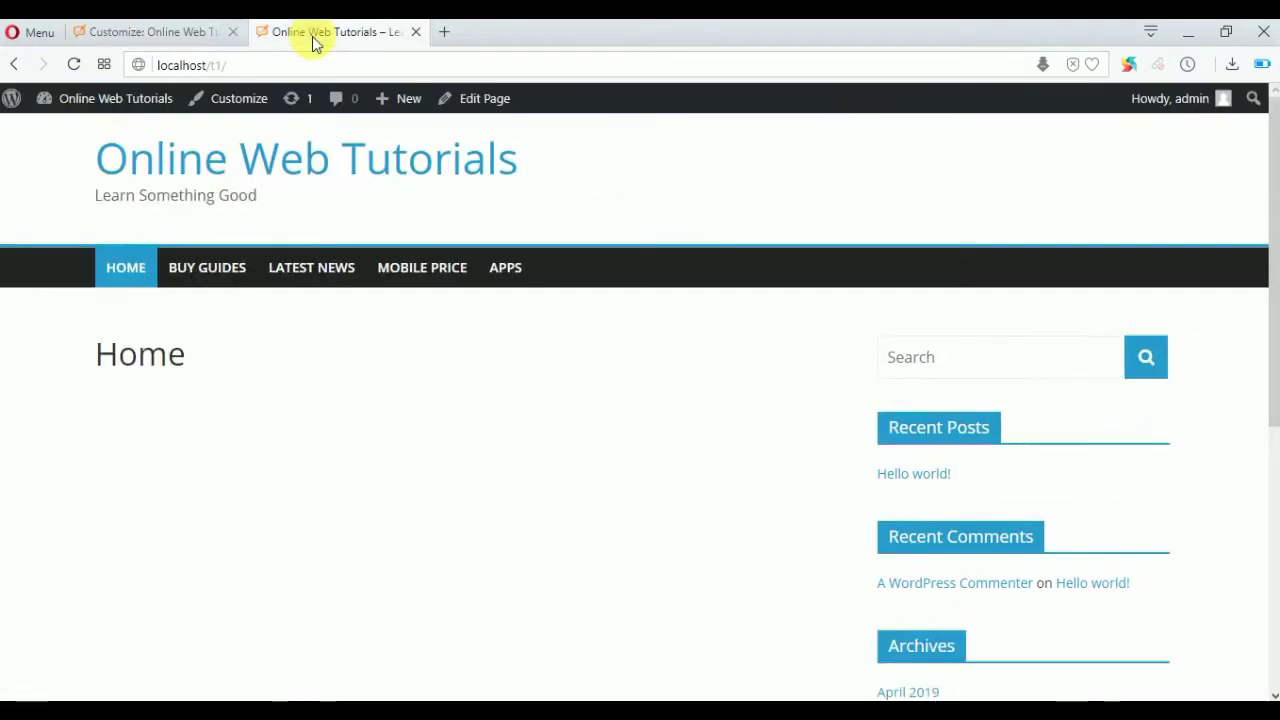
{"action": "left_click", "coordinate": [78, 64]}
Set the round Nepal flag image as the site logo without cropping, publish it, and reload the live site
{"action": "left_click", "coordinate": [150, 31]}
{"action": "left_click", "coordinate": [130, 437]}
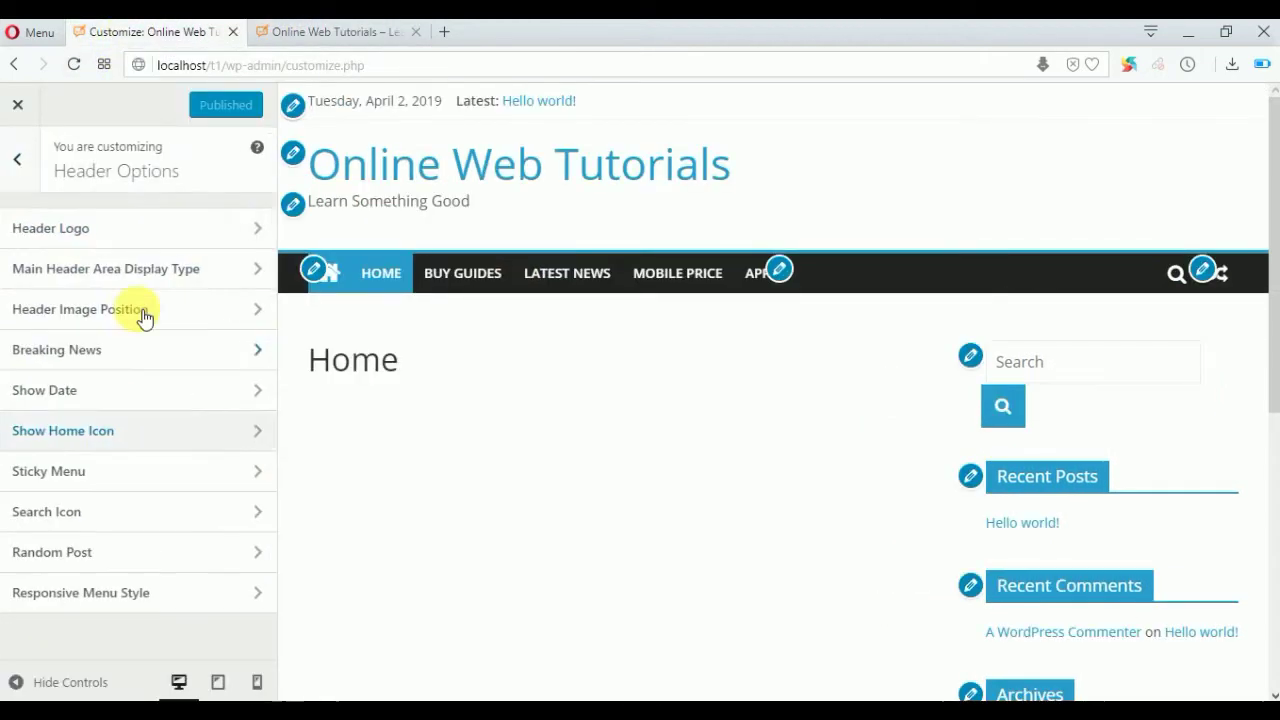
{"action": "left_click", "coordinate": [140, 232]}
{"action": "left_click", "coordinate": [30, 160]}
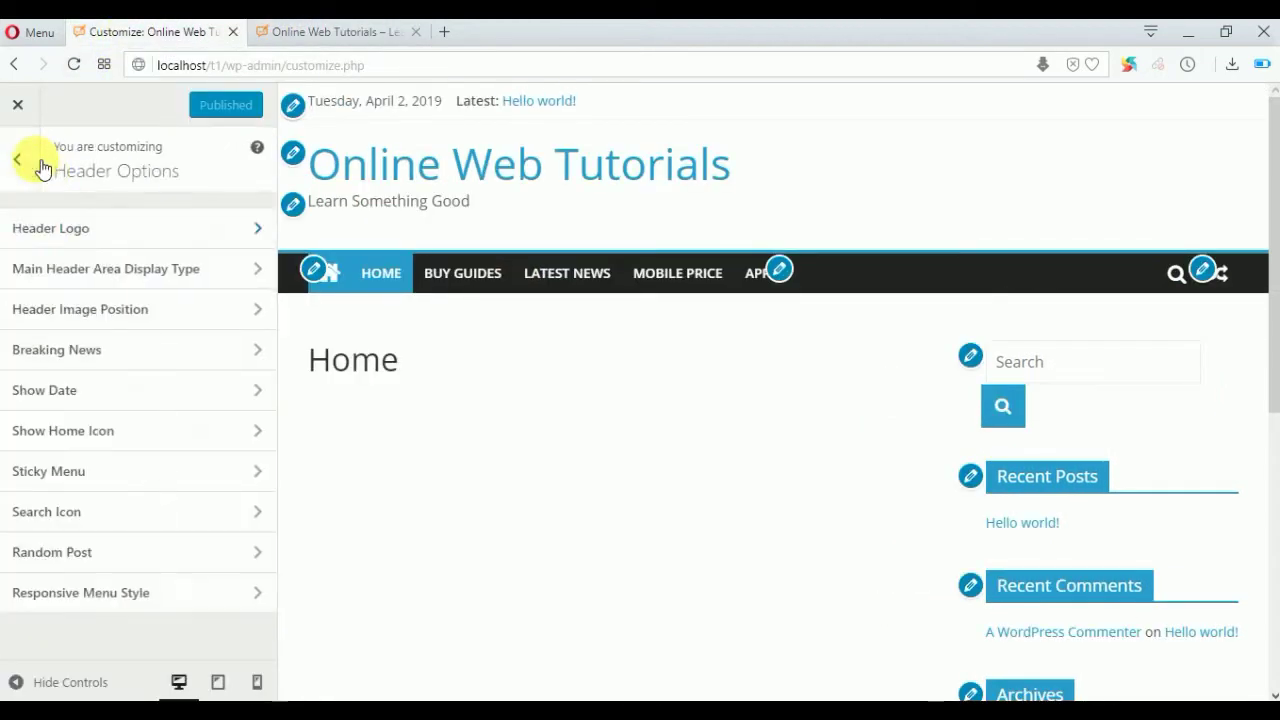
{"action": "left_click", "coordinate": [32, 168]}
{"action": "left_click", "coordinate": [113, 348]}
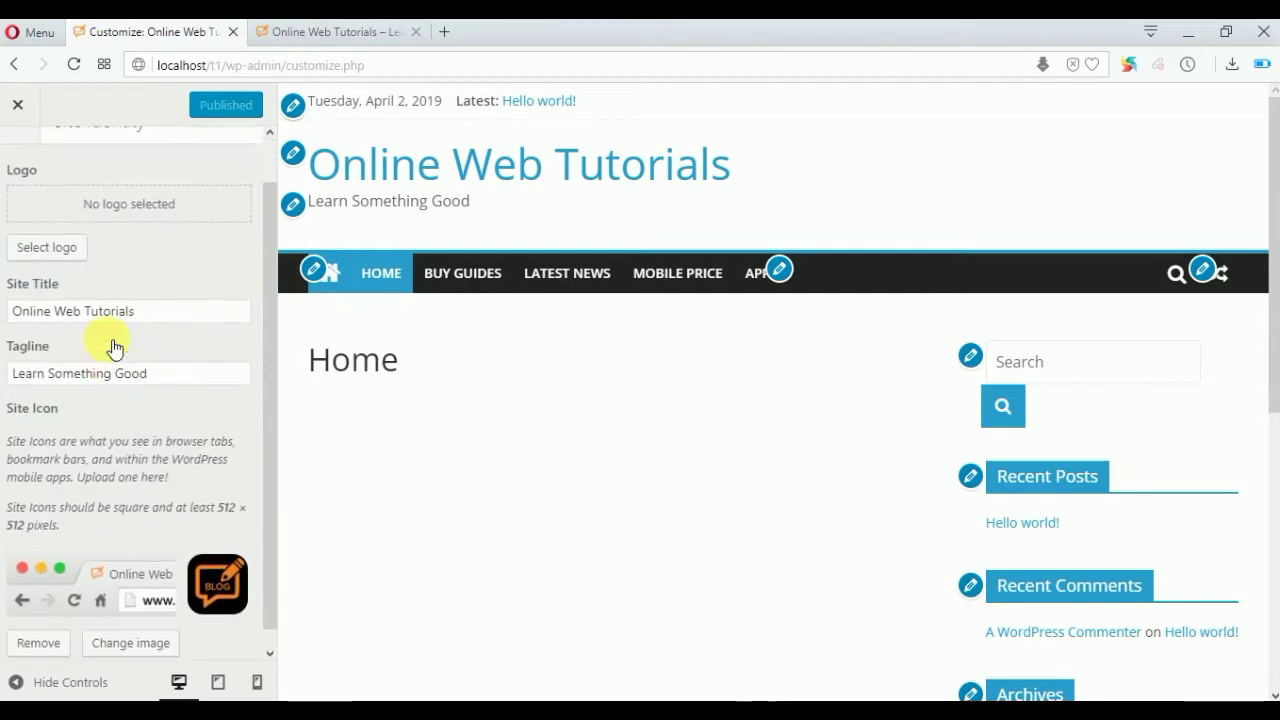
{"action": "left_click", "coordinate": [49, 294]}
{"action": "left_click", "coordinate": [230, 305]}
{"action": "left_click", "coordinate": [1210, 646]}
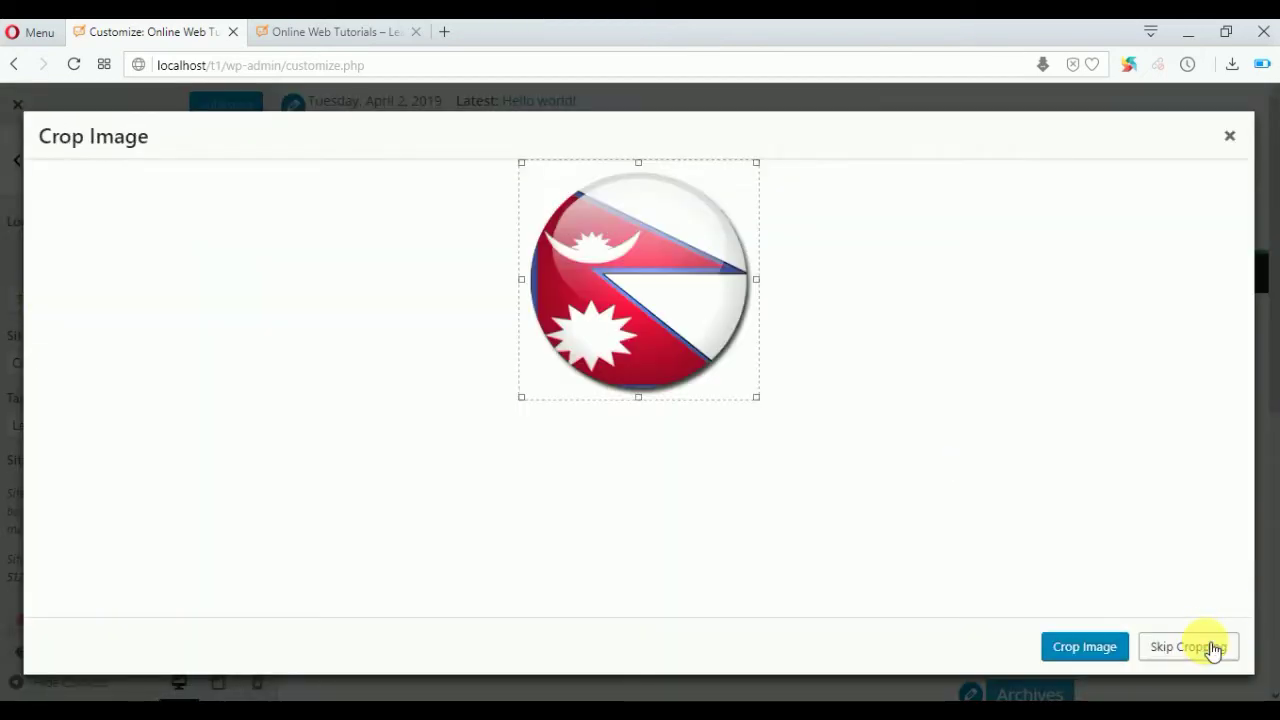
{"action": "left_click", "coordinate": [1200, 648]}
{"action": "left_click", "coordinate": [212, 108]}
{"action": "left_click", "coordinate": [262, 31]}
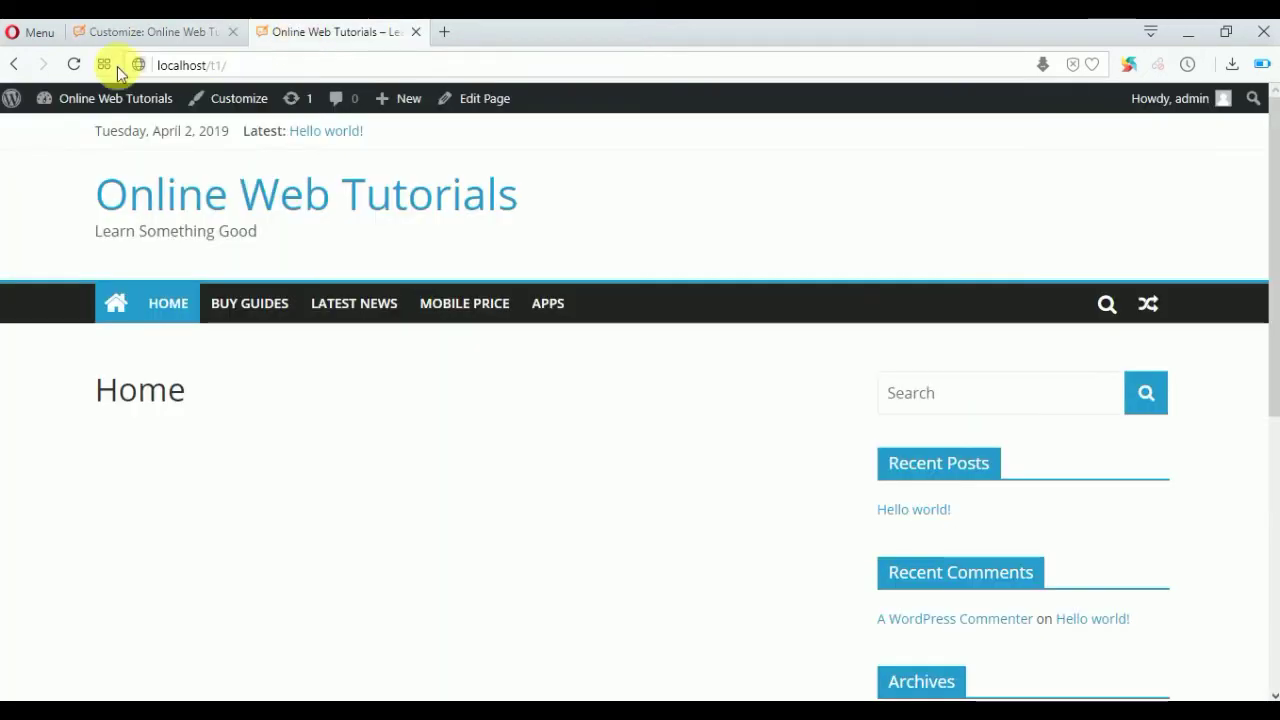
{"action": "left_click", "coordinate": [74, 65]}
Copy all the CSS from Add CSS.txt in Notepad and paste it into the customizer's Additional CSS editor
{"action": "left_click", "coordinate": [158, 32]}
{"action": "left_click", "coordinate": [33, 188]}
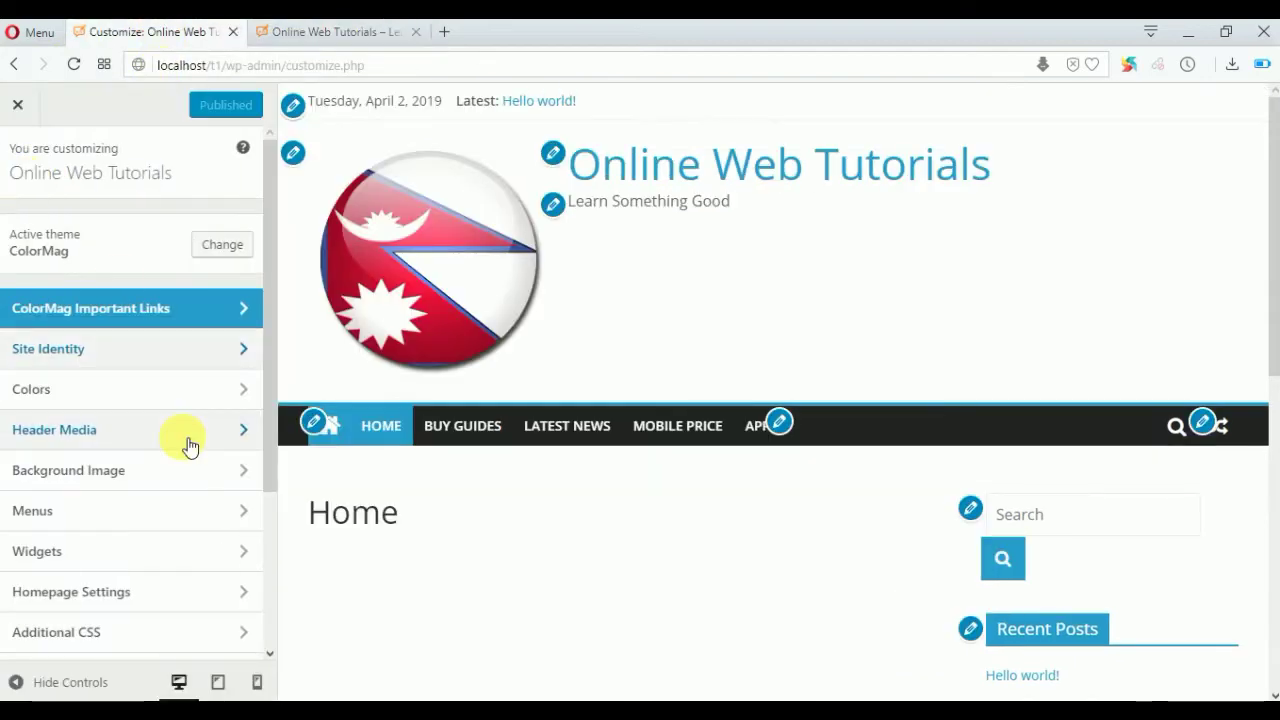
{"action": "scroll", "coordinate": [180, 430], "scroll_direction": "down", "scroll_amount": 3}
{"action": "left_click", "coordinate": [170, 413]}
{"action": "scroll", "coordinate": [257, 463], "scroll_direction": "down", "scroll_amount": 5}
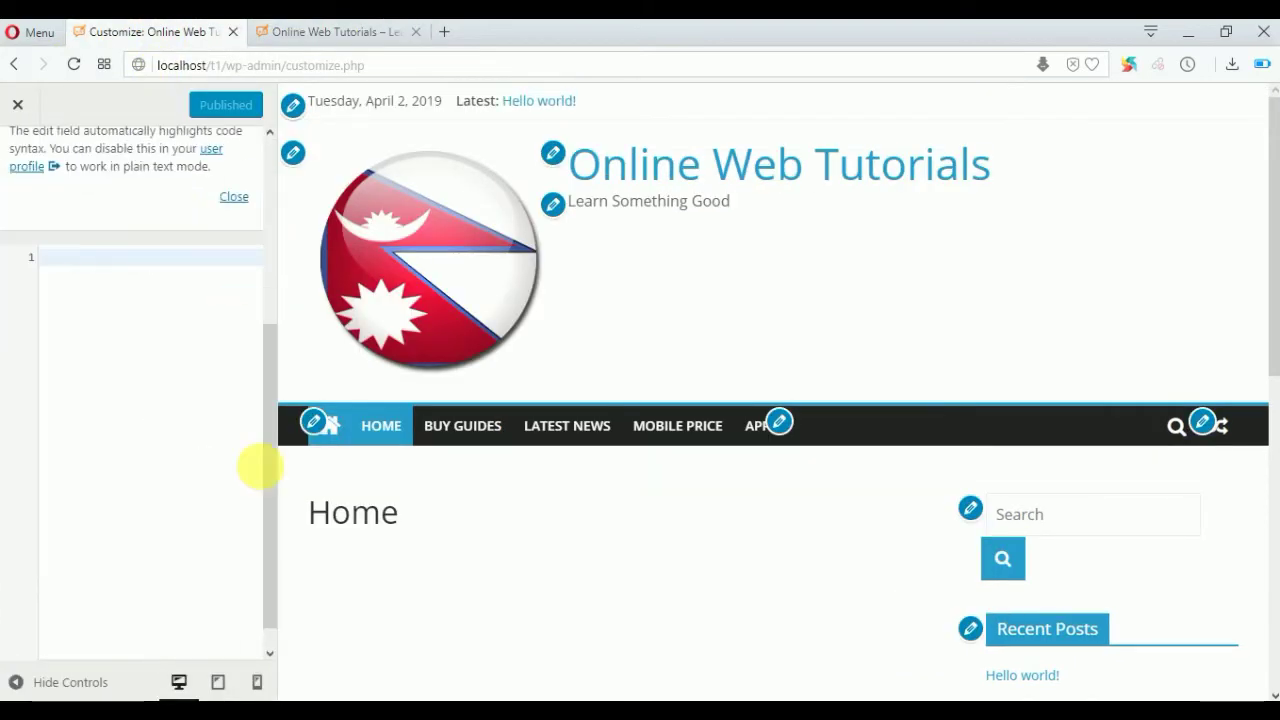
{"action": "key", "text": "alt+Tab"}
{"action": "double_click", "coordinate": [293, 459]}
{"action": "key", "text": "ctrl+a"}
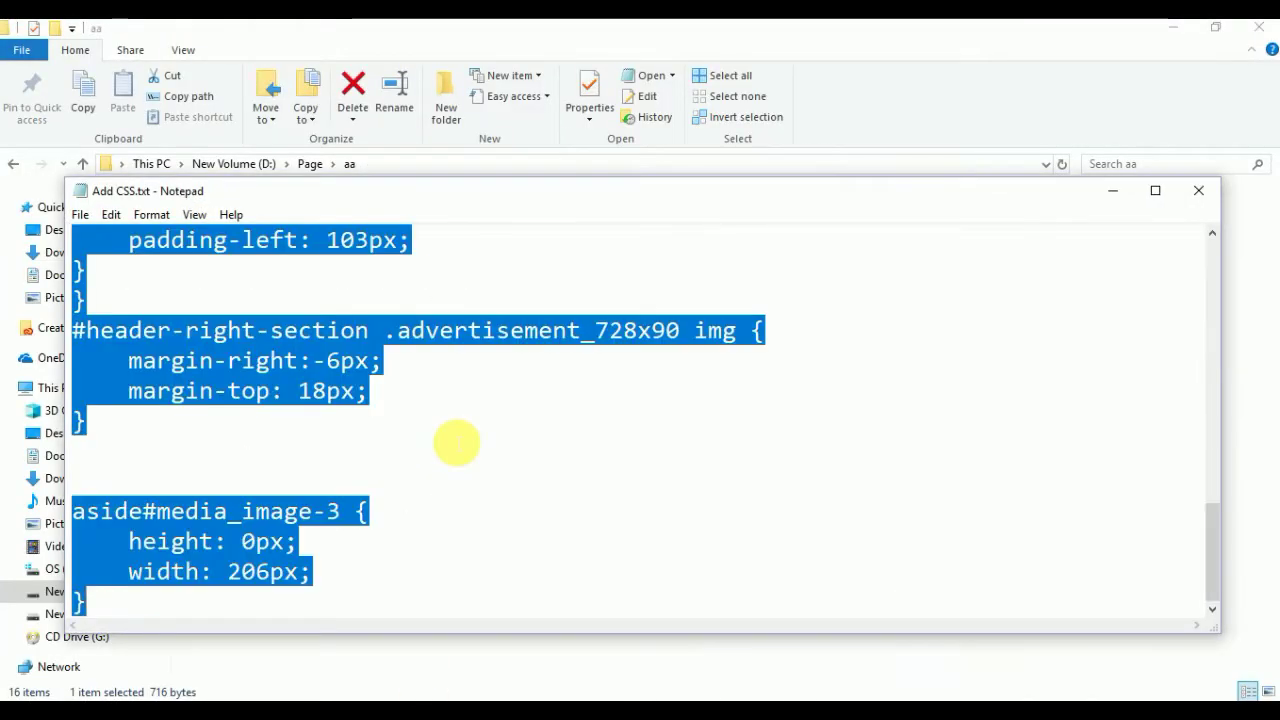
{"action": "key", "text": "alt+Tab"}
{"action": "key", "text": "ctrl+v"}
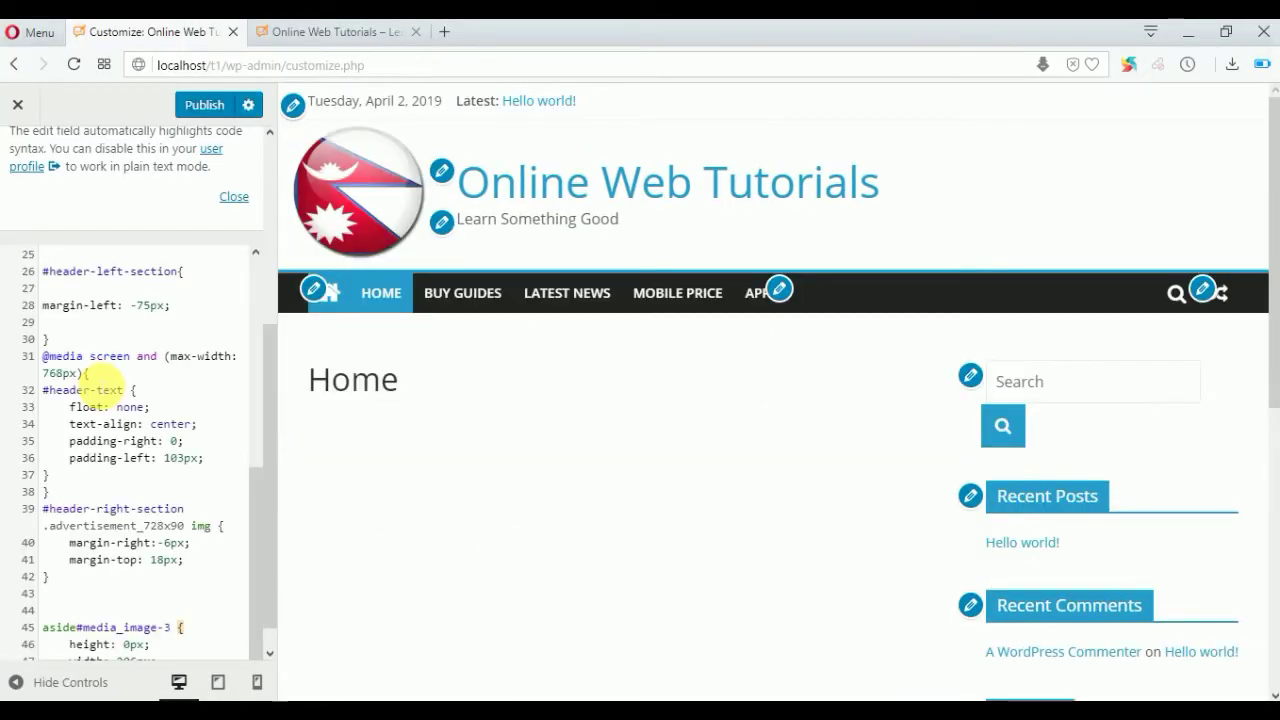
Reload the live site to check the header with the custom CSS applied
{"action": "left_click", "coordinate": [318, 31]}
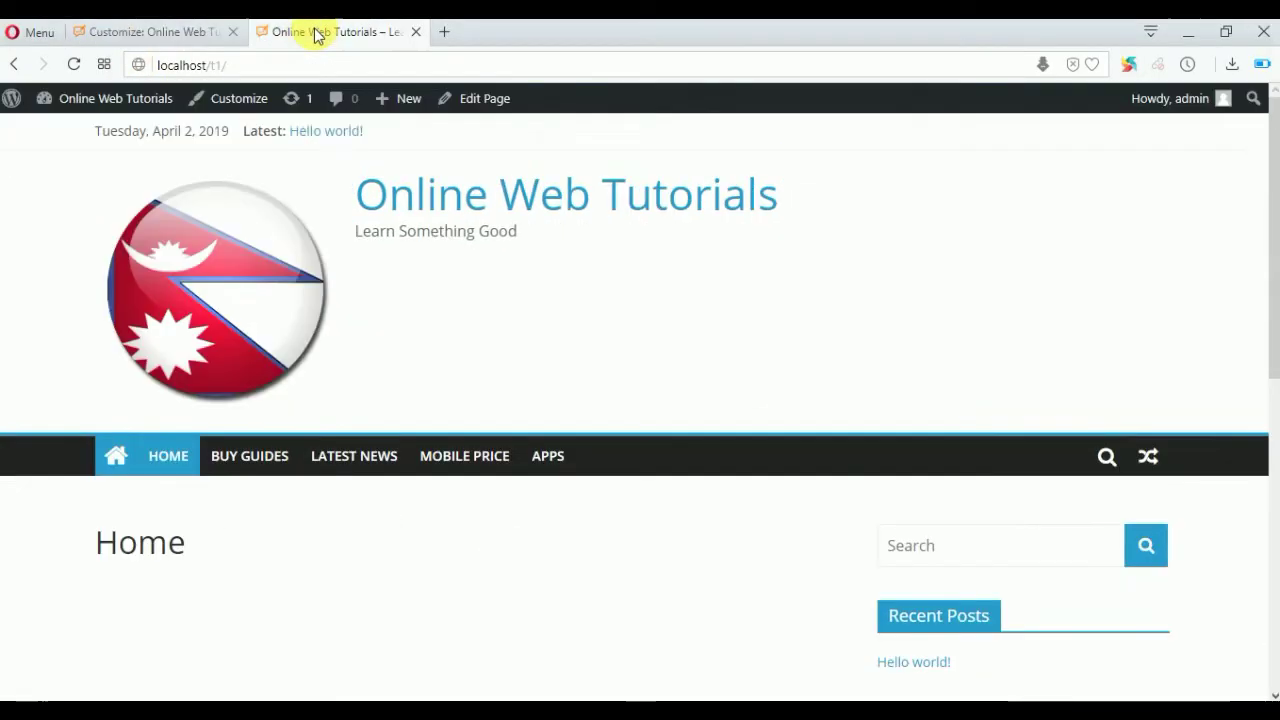
{"action": "left_click", "coordinate": [74, 63]}
{"action": "scroll", "coordinate": [406, 537], "scroll_direction": "down", "scroll_amount": 10}
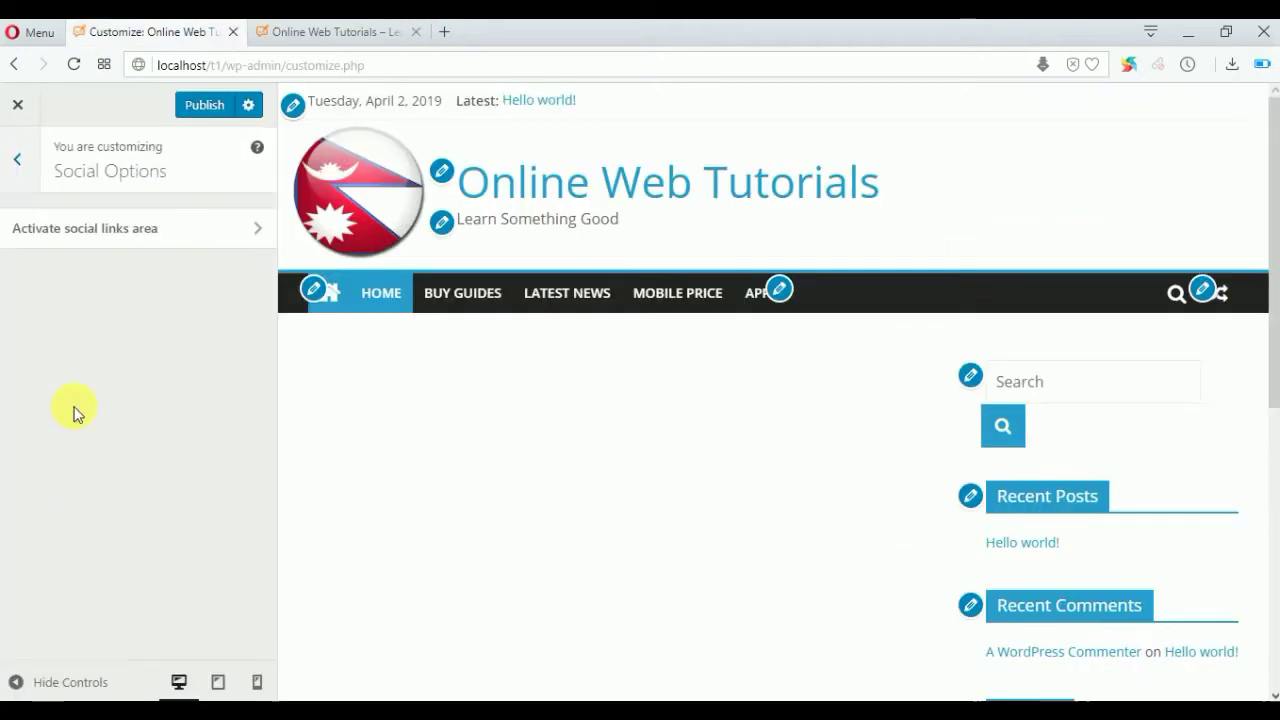
In the customizer's social links area settings, set the Facebook, Twitter and Google-Plus links to "#"
{"action": "left_click", "coordinate": [137, 222]}
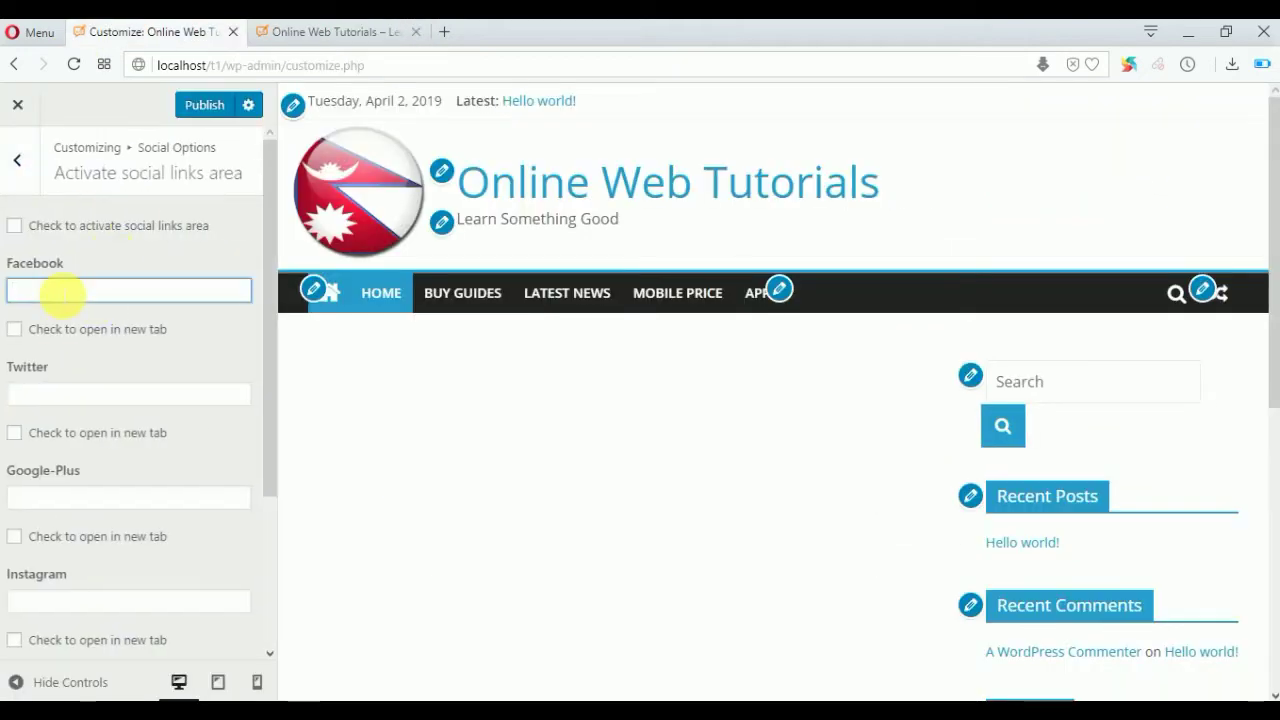
{"action": "type", "text": "#"}
{"action": "left_click", "coordinate": [69, 398]}
{"action": "type", "text": "#"}
{"action": "scroll", "coordinate": [69, 400], "scroll_direction": "down", "scroll_amount": 1}
{"action": "left_click", "coordinate": [104, 376]}
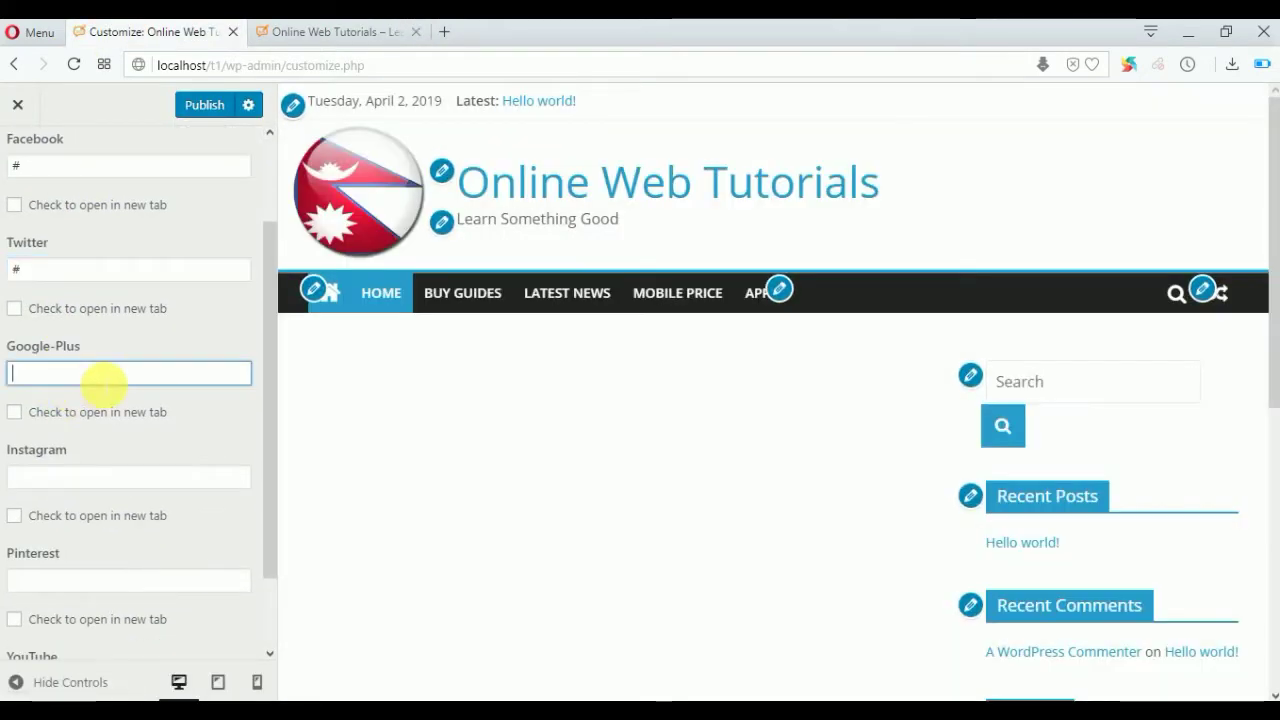
{"action": "type", "text": "#"}
Set the Instagram, Pinterest and YouTube links to "#"
{"action": "left_click", "coordinate": [94, 478]}
{"action": "type", "text": "#"}
{"action": "scroll", "coordinate": [86, 480], "scroll_direction": "down", "scroll_amount": 1}
{"action": "left_click", "coordinate": [100, 480]}
{"action": "type", "text": "#"}
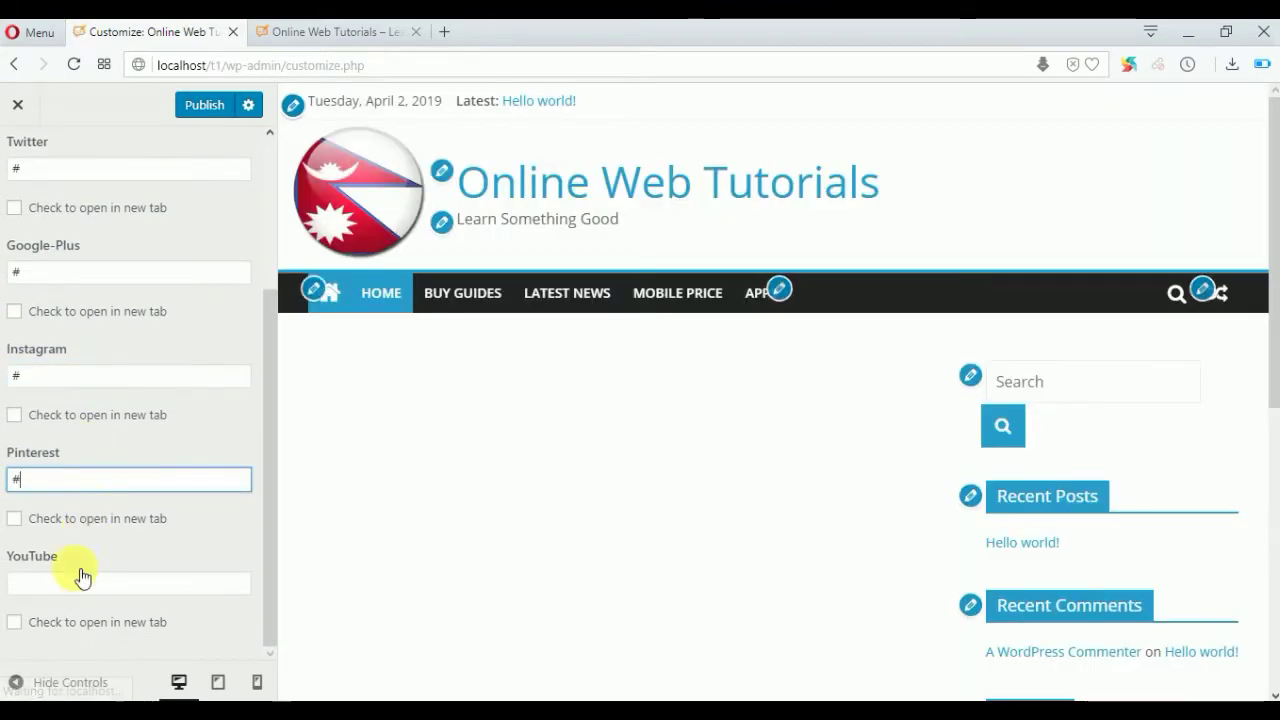
{"action": "left_click", "coordinate": [82, 580]}
{"action": "type", "text": "#"}
Activate the social links area, publish the change, and check the live site
{"action": "scroll", "coordinate": [563, 555], "scroll_direction": "down", "scroll_amount": 5}
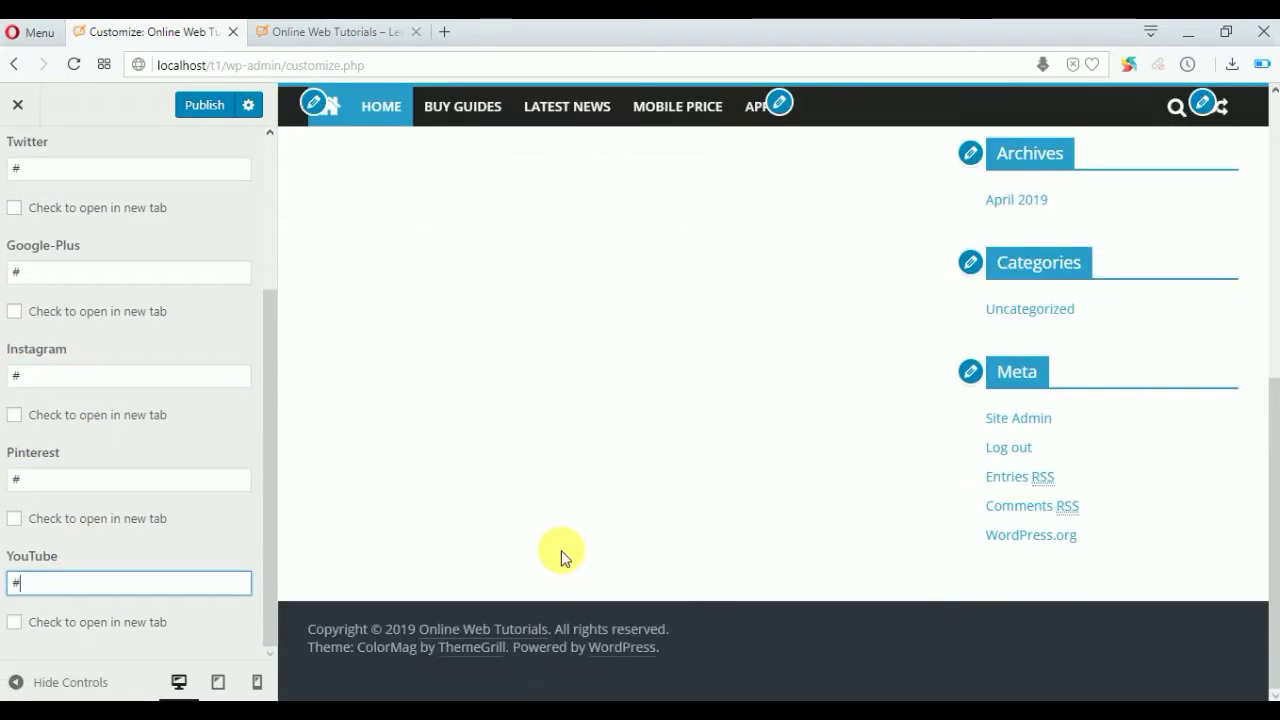
{"action": "scroll", "coordinate": [97, 320], "scroll_direction": "up", "scroll_amount": 3}
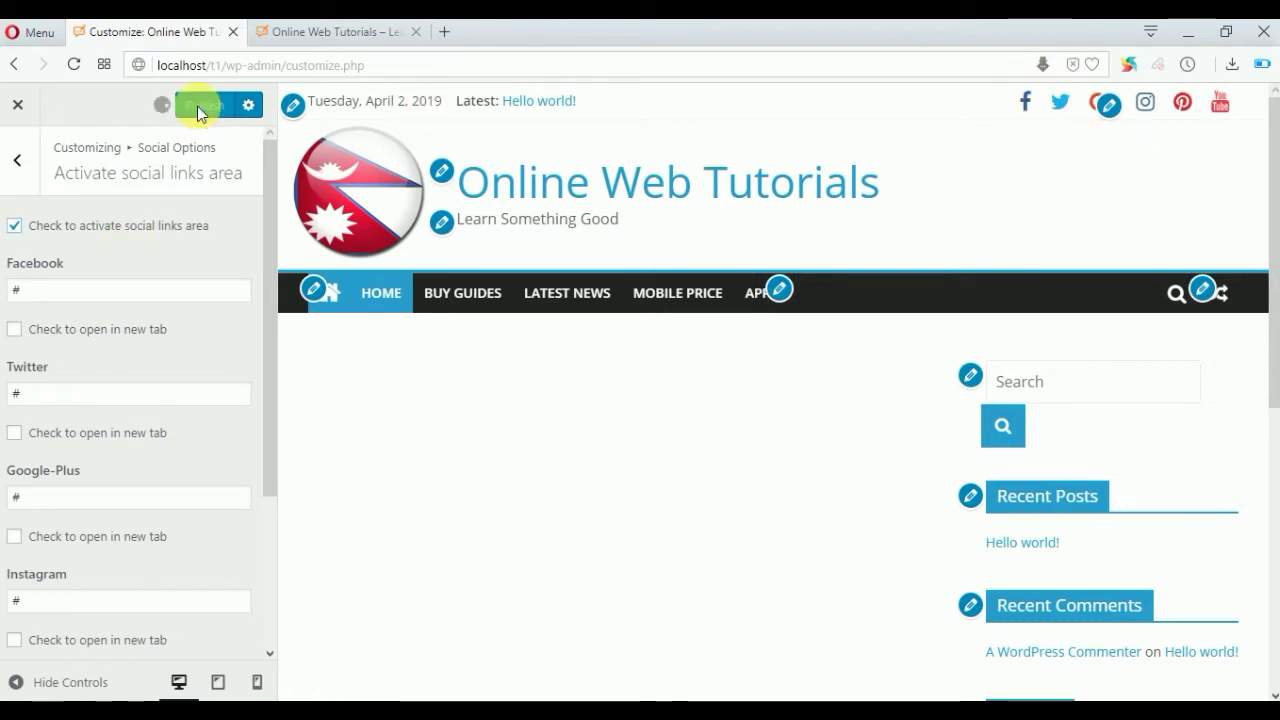
{"action": "left_click", "coordinate": [22, 163]}
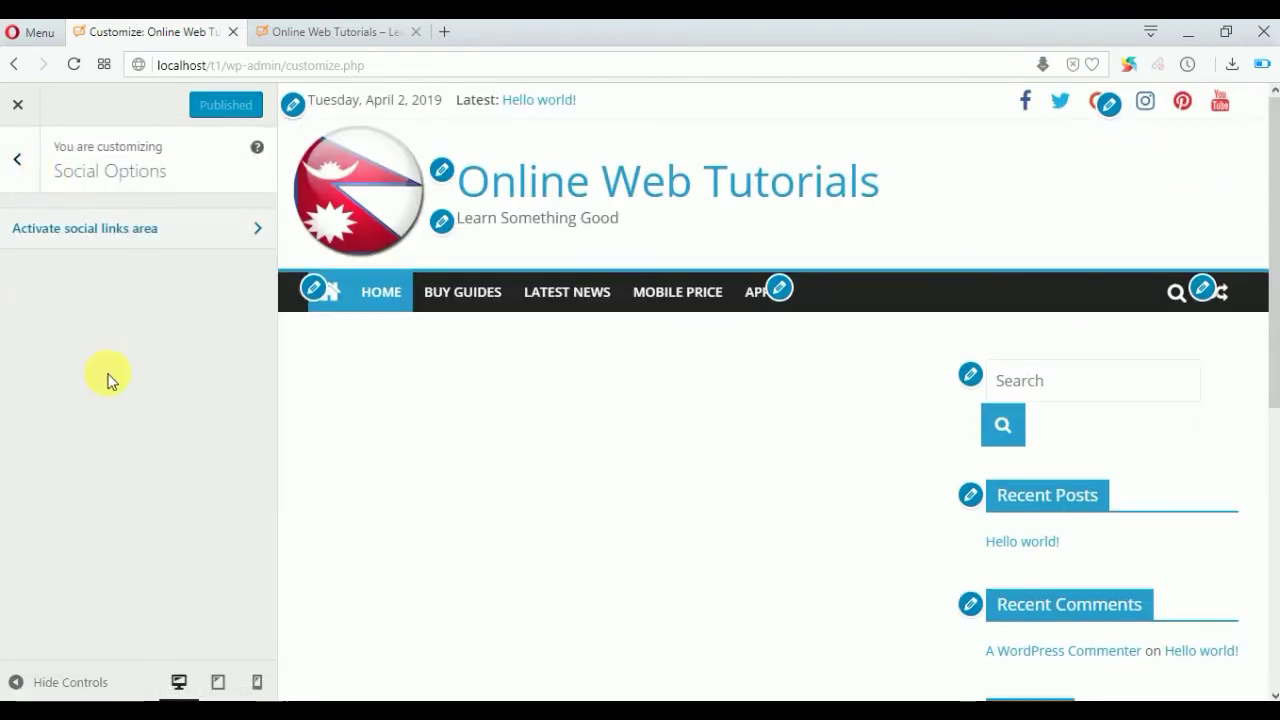
{"action": "left_click", "coordinate": [17, 159]}
{"action": "left_click", "coordinate": [17, 159]}
{"action": "left_click", "coordinate": [17, 104]}
{"action": "key", "text": "ctrl+Tab"}
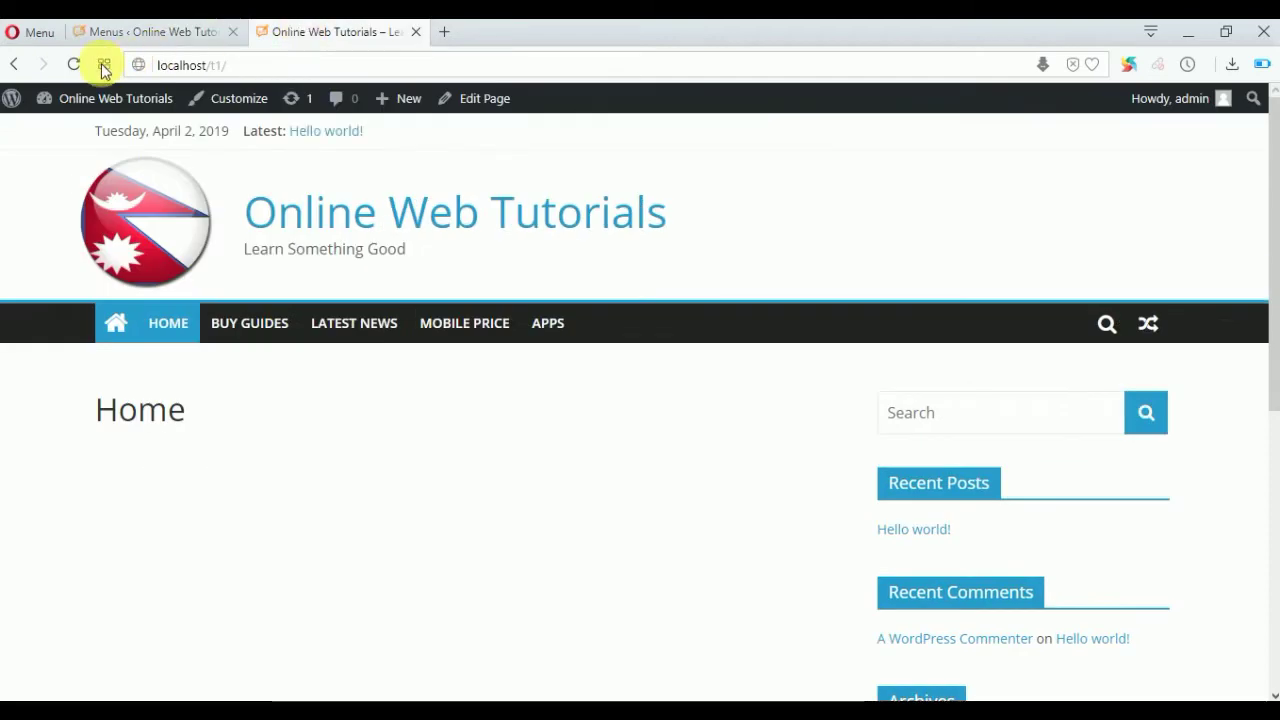
{"action": "key", "text": "ctrl+Tab"}
Reopen the customizer and add the TG: Featured Category Slider widget to the Front Page: Slider Area
{"action": "left_click", "coordinate": [45, 410]}
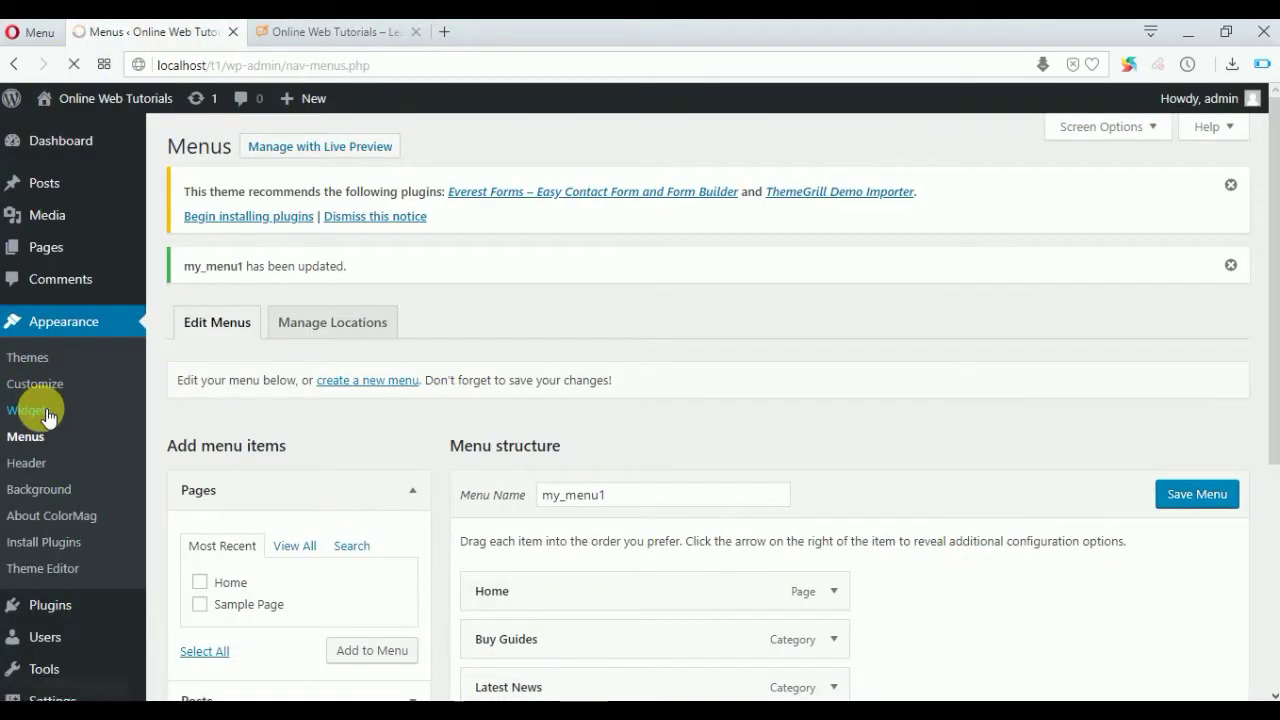
{"action": "left_click", "coordinate": [52, 386]}
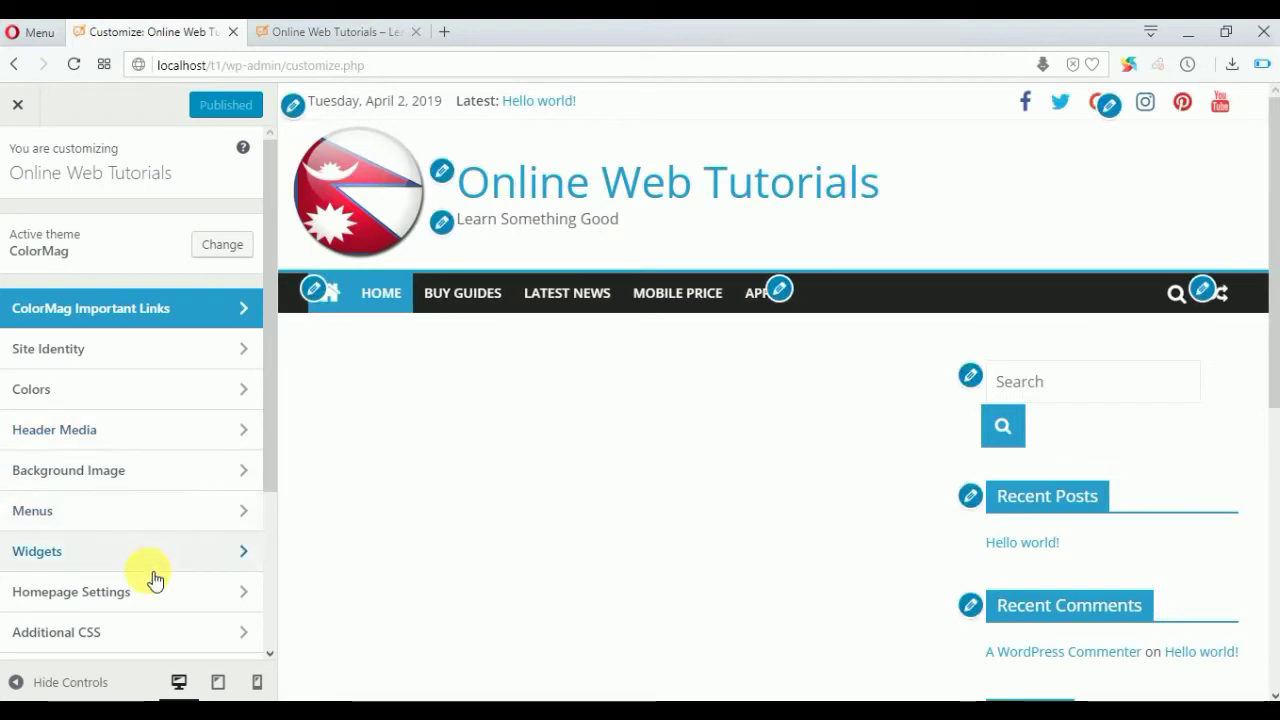
{"action": "left_click", "coordinate": [152, 562]}
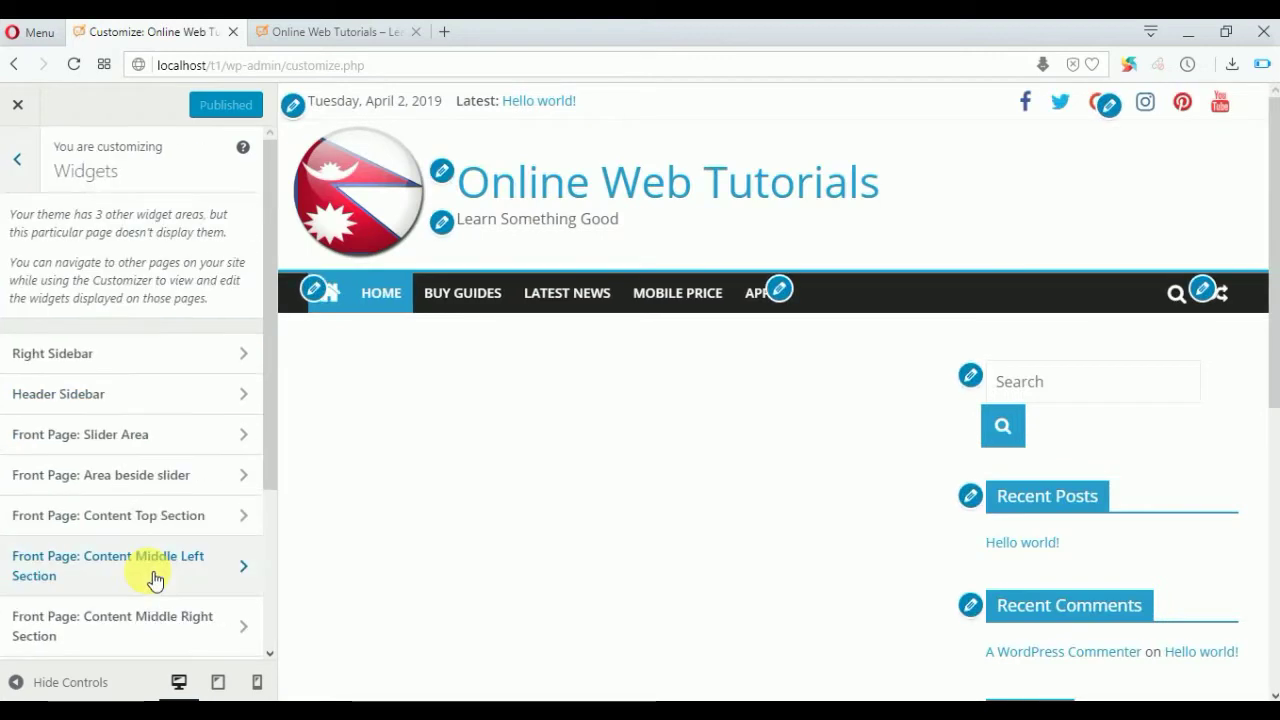
{"action": "left_click", "coordinate": [215, 434]}
{"action": "left_click", "coordinate": [245, 285]}
{"action": "scroll", "coordinate": [427, 498], "scroll_direction": "down", "scroll_amount": 10}
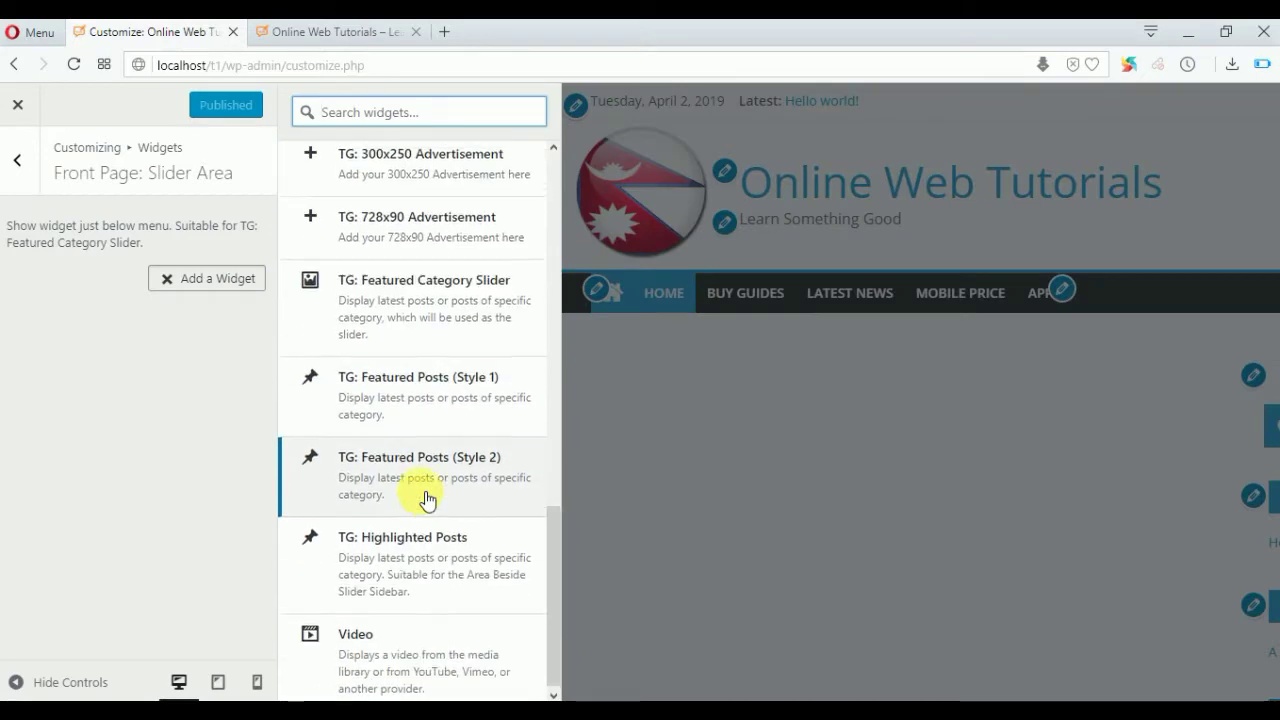
{"action": "left_click", "coordinate": [482, 345]}
{"action": "left_click", "coordinate": [17, 160]}
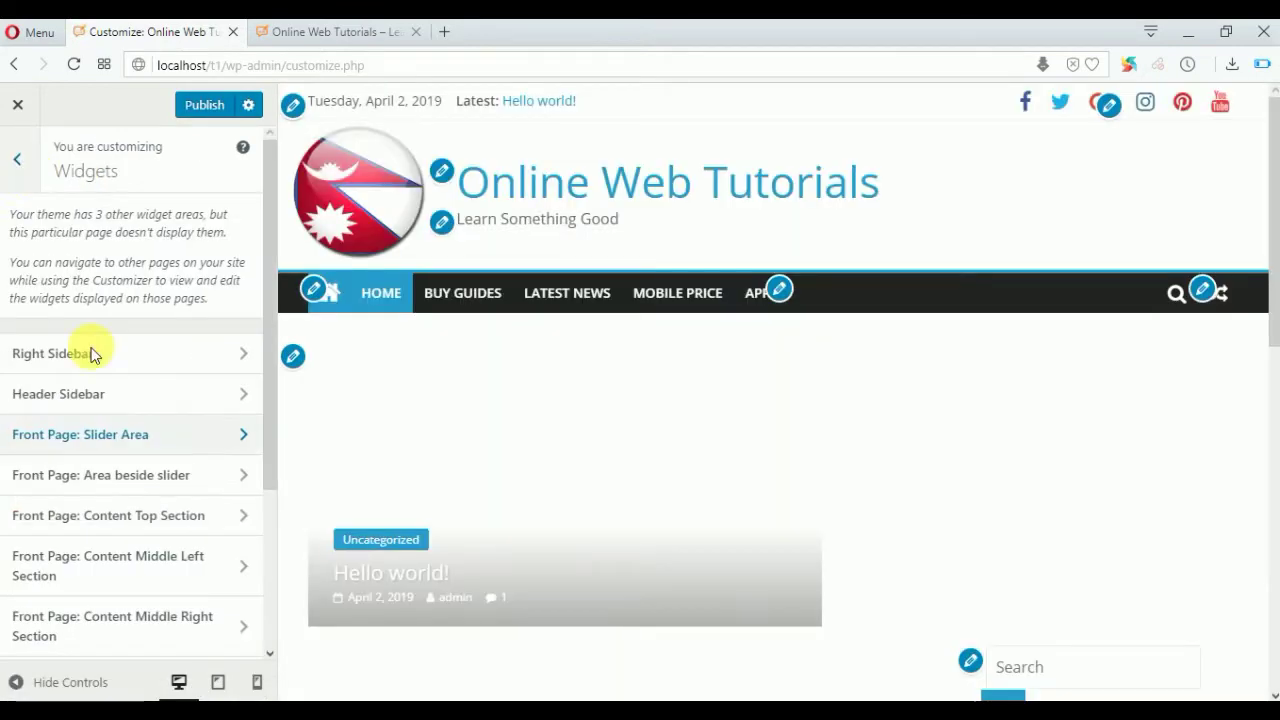
Add the TG: Highlighted Posts widget to the Front Page: Area beside slider
{"action": "left_click", "coordinate": [140, 476]}
{"action": "left_click", "coordinate": [248, 283]}
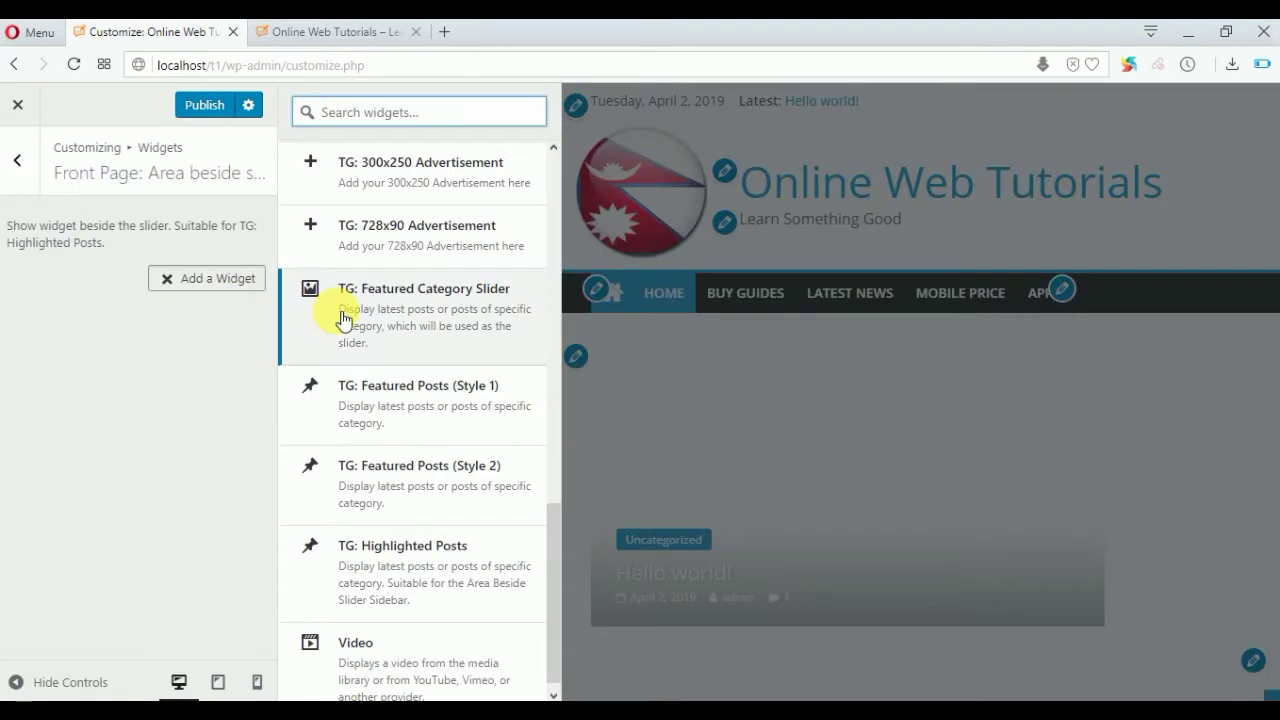
{"action": "left_click", "coordinate": [378, 578]}
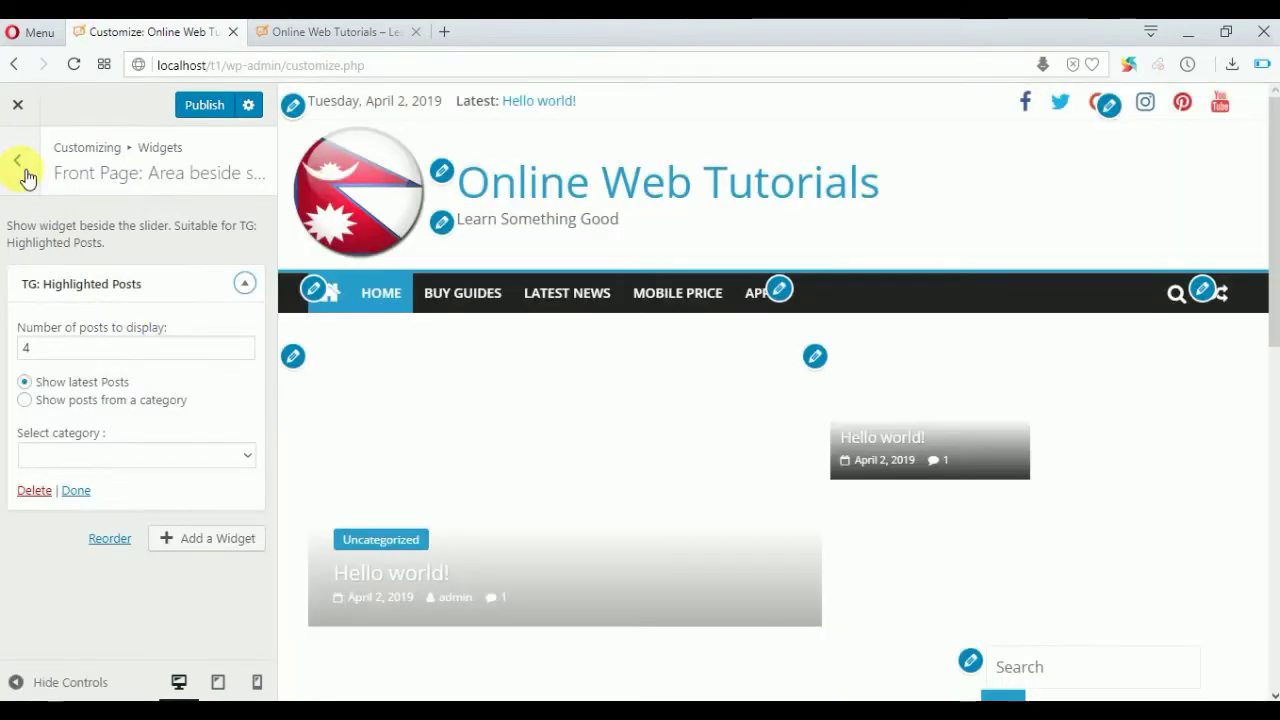
{"action": "left_click", "coordinate": [20, 165]}
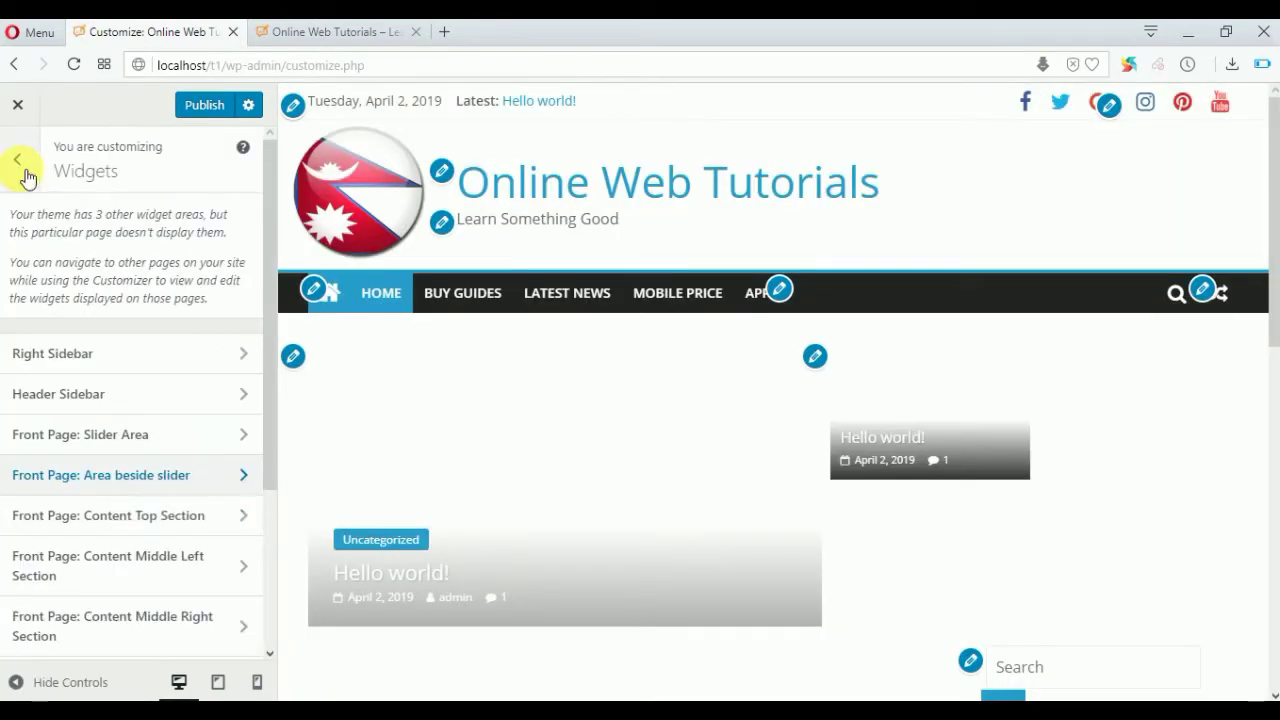
Publish the widget changes and close the customizer
{"action": "left_click", "coordinate": [221, 105]}
{"action": "left_click", "coordinate": [17, 159]}
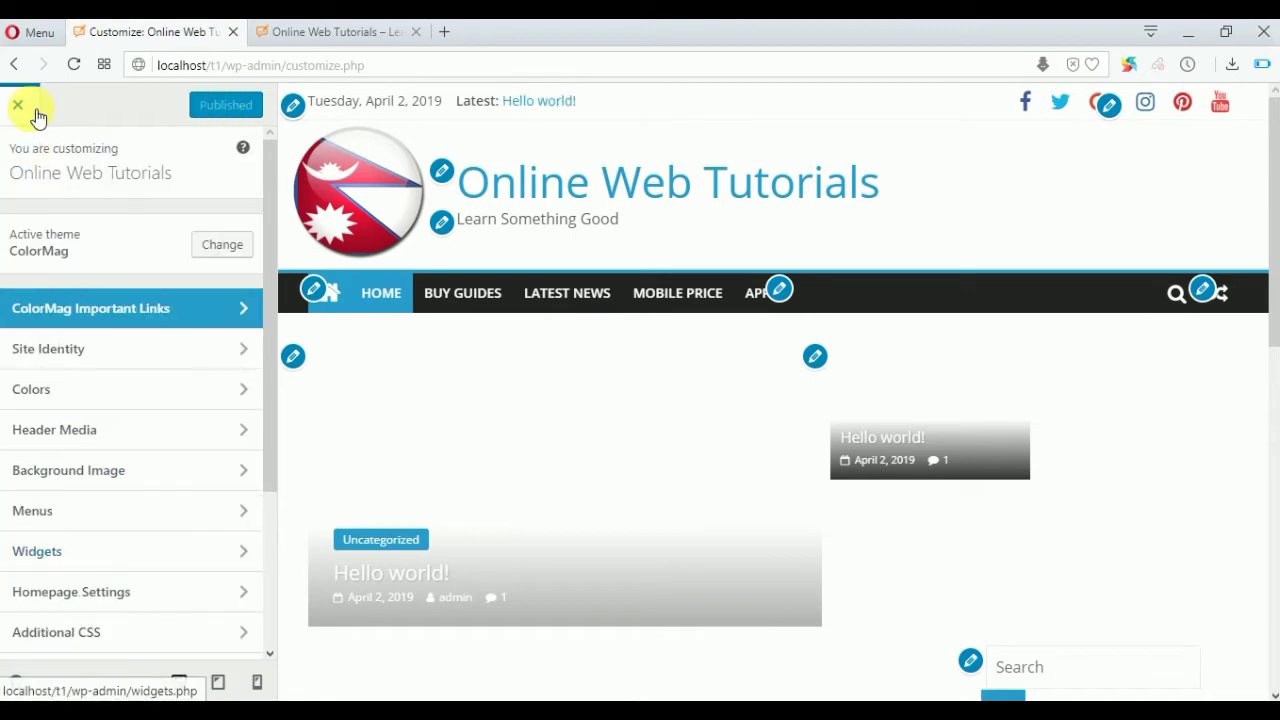
{"action": "left_click", "coordinate": [34, 112]}
Create a new post and paste the full text of Article.txt from the Article 1 (Buy Guides) folder into its body
{"action": "mouse_move", "coordinate": [50, 193]}
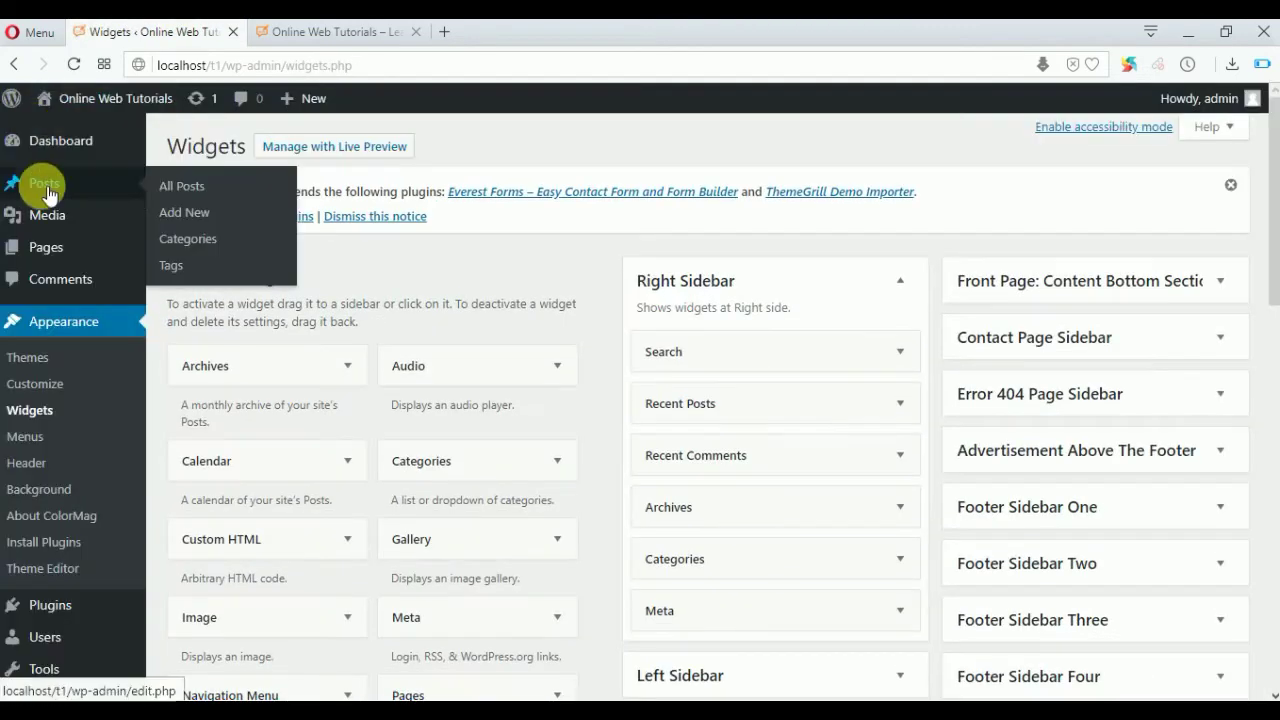
{"action": "left_click", "coordinate": [190, 213]}
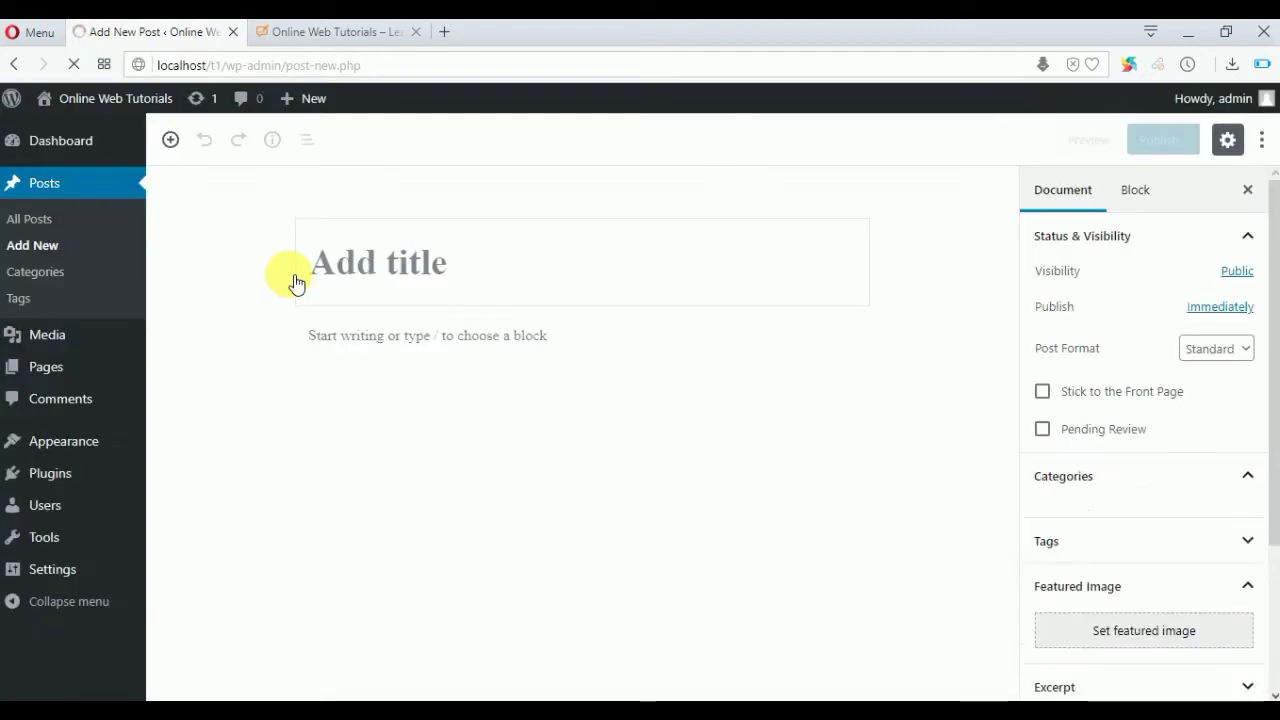
{"action": "key", "text": "alt+Tab"}
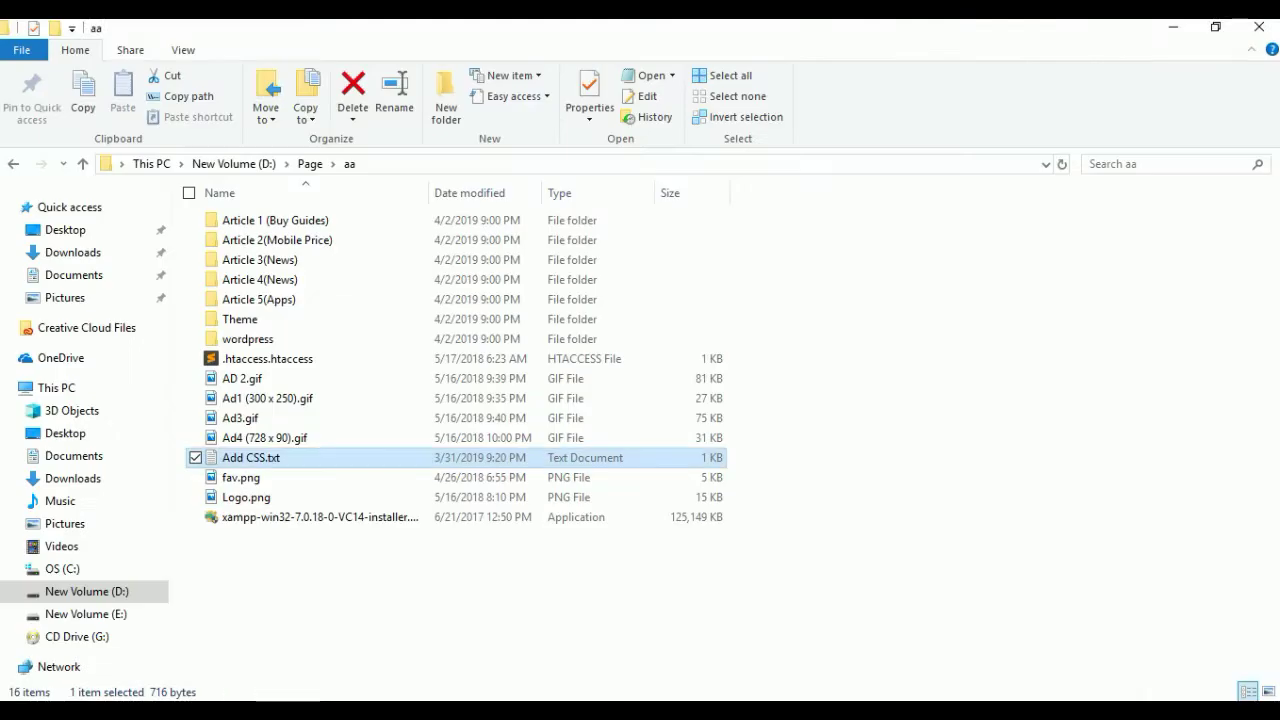
{"action": "double_click", "coordinate": [537, 215]}
{"action": "double_click", "coordinate": [237, 250]}
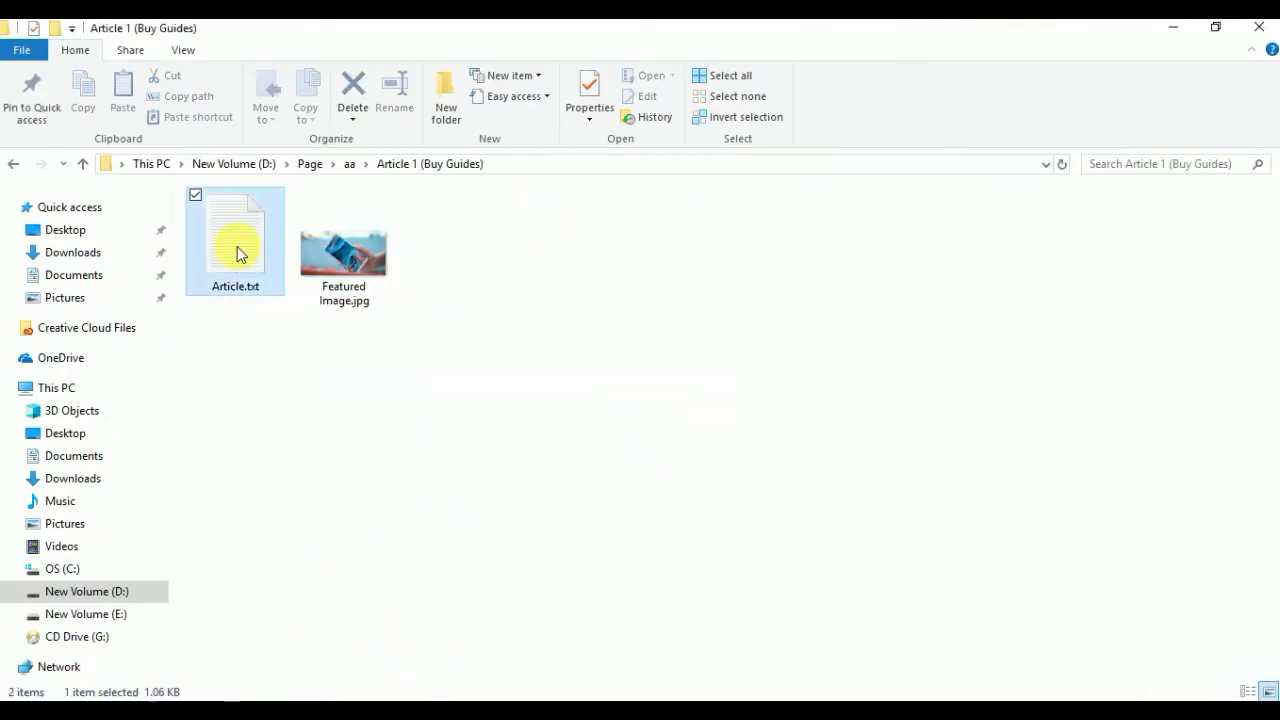
{"action": "key", "text": "ctrl+a"}
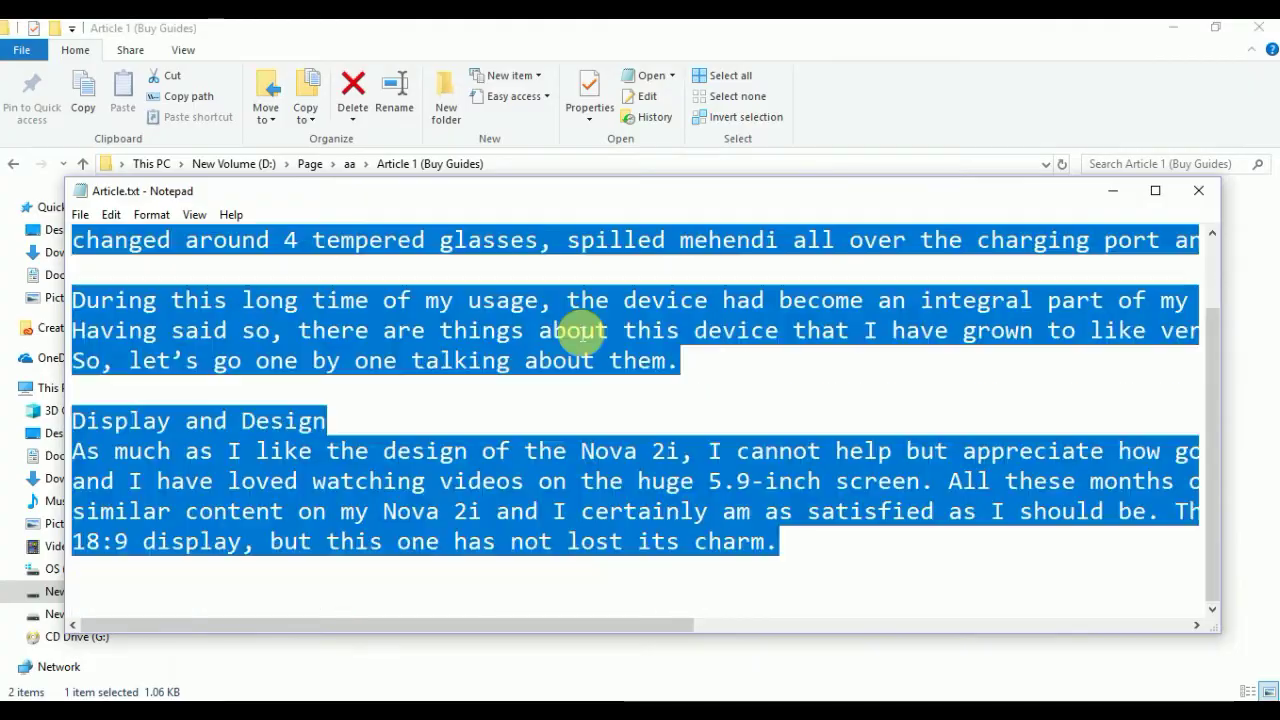
{"action": "key", "text": "alt+Tab"}
{"action": "left_click", "coordinate": [515, 355]}
{"action": "key", "text": "ctrl+v"}
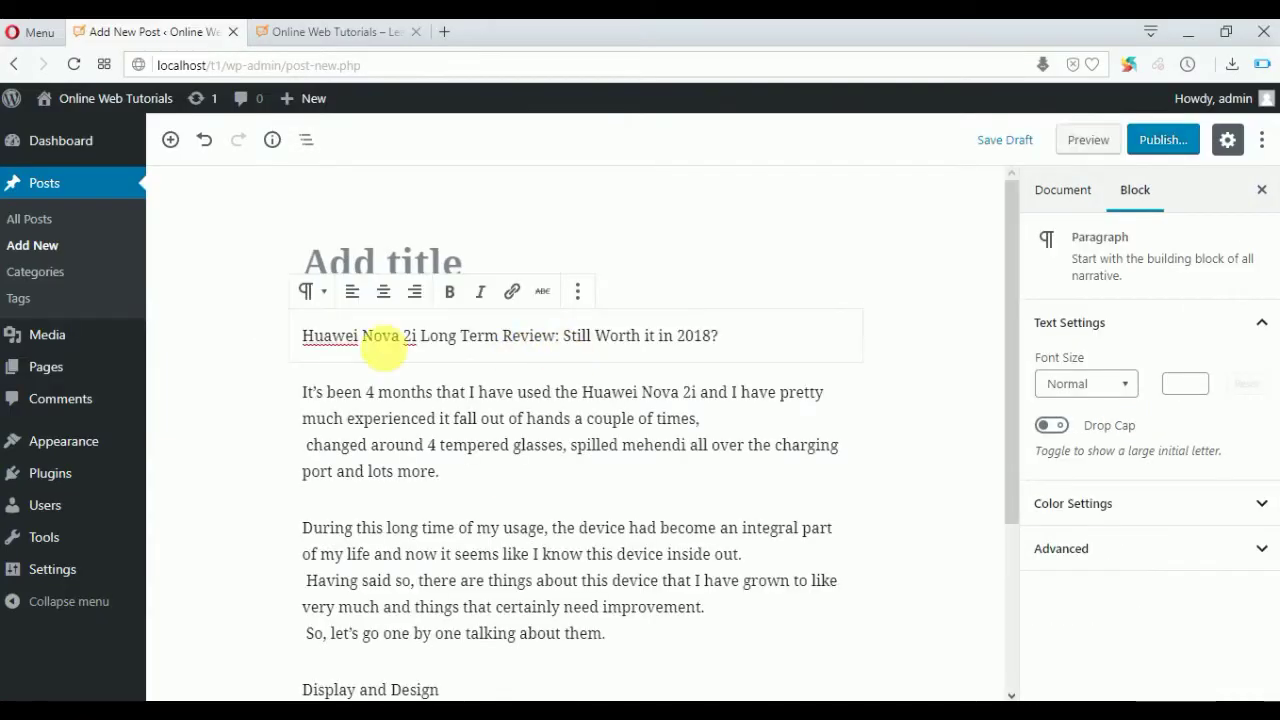
Move the line "Huawei Nova 2i Long Term Review: Still Worth it in 2018?" into the post title and assign the Buy Guides category
{"action": "left_click_drag", "start_coordinate": [302, 340], "coordinate": [829, 351]}
{"action": "key", "text": "ctrl+x"}
{"action": "left_click", "coordinate": [594, 263]}
{"action": "key", "text": "ctrl+v"}
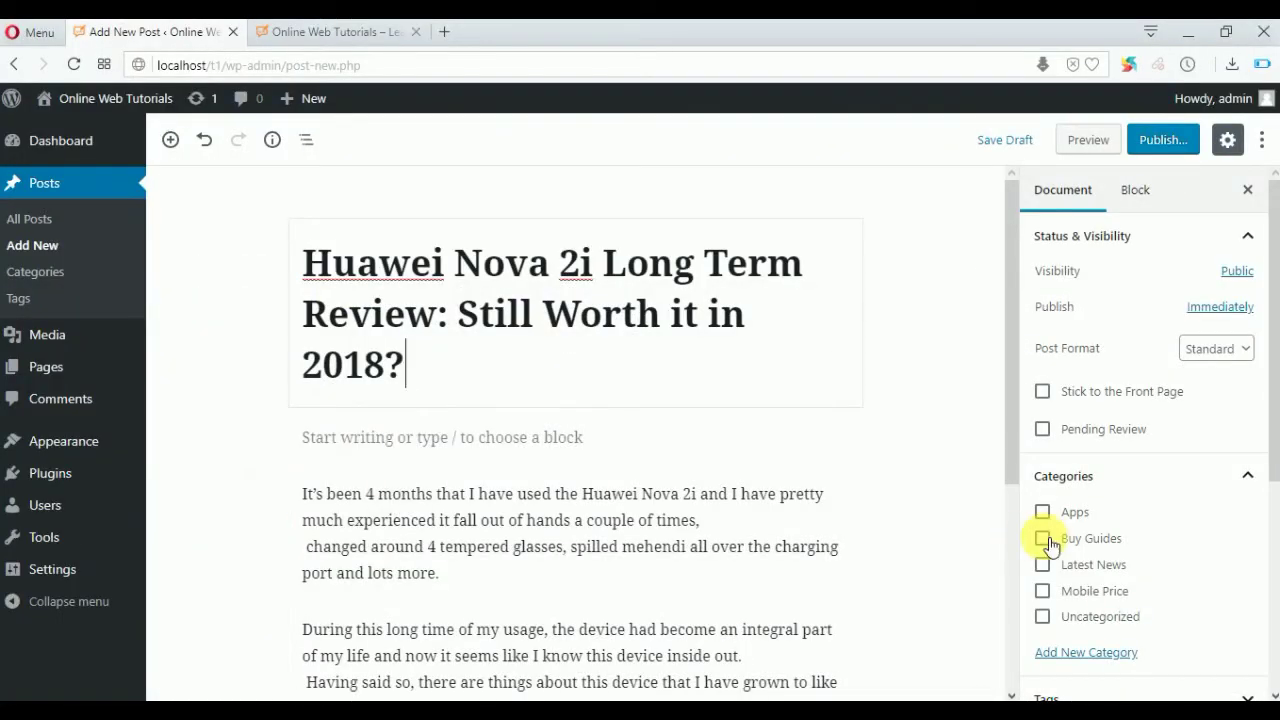
{"action": "left_click", "coordinate": [1043, 540]}
Upload Featured Image.jpg from the Article 1 (Buy Guides) folder and set it as the post's featured image
{"action": "scroll", "coordinate": [1126, 574], "scroll_direction": "down", "scroll_amount": 3}
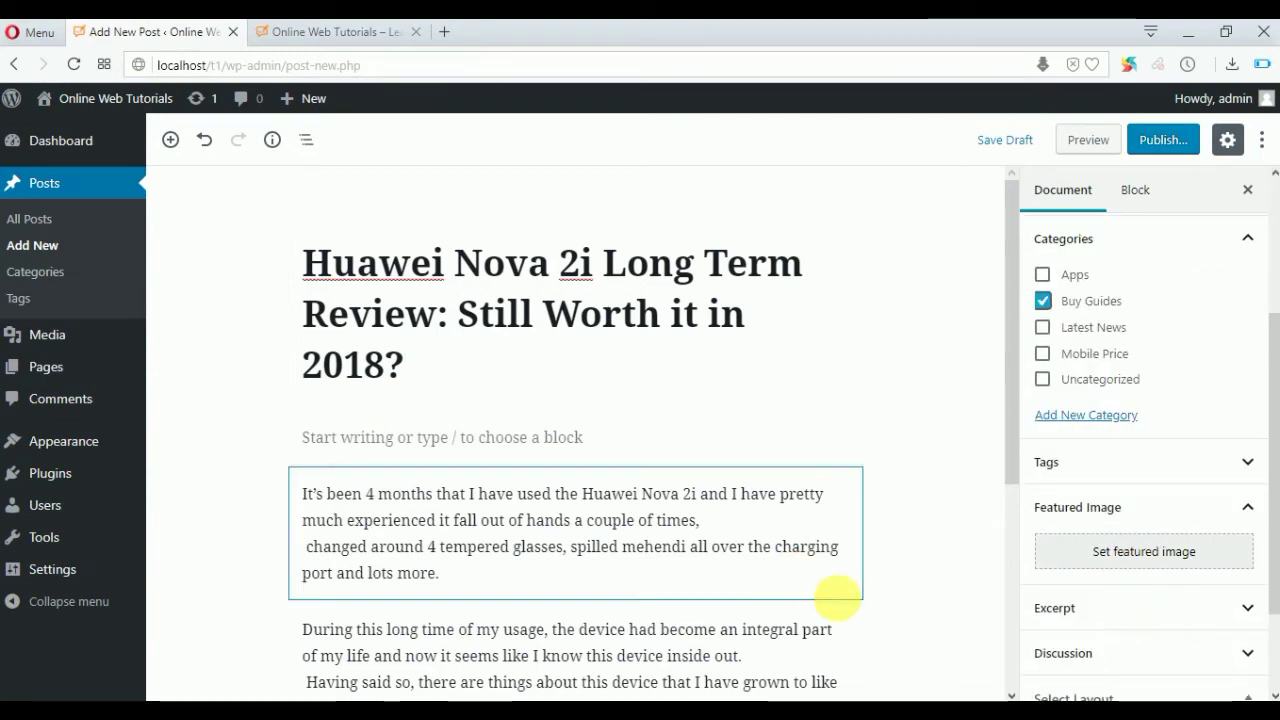
{"action": "left_click", "coordinate": [1098, 566]}
{"action": "left_click", "coordinate": [91, 177]}
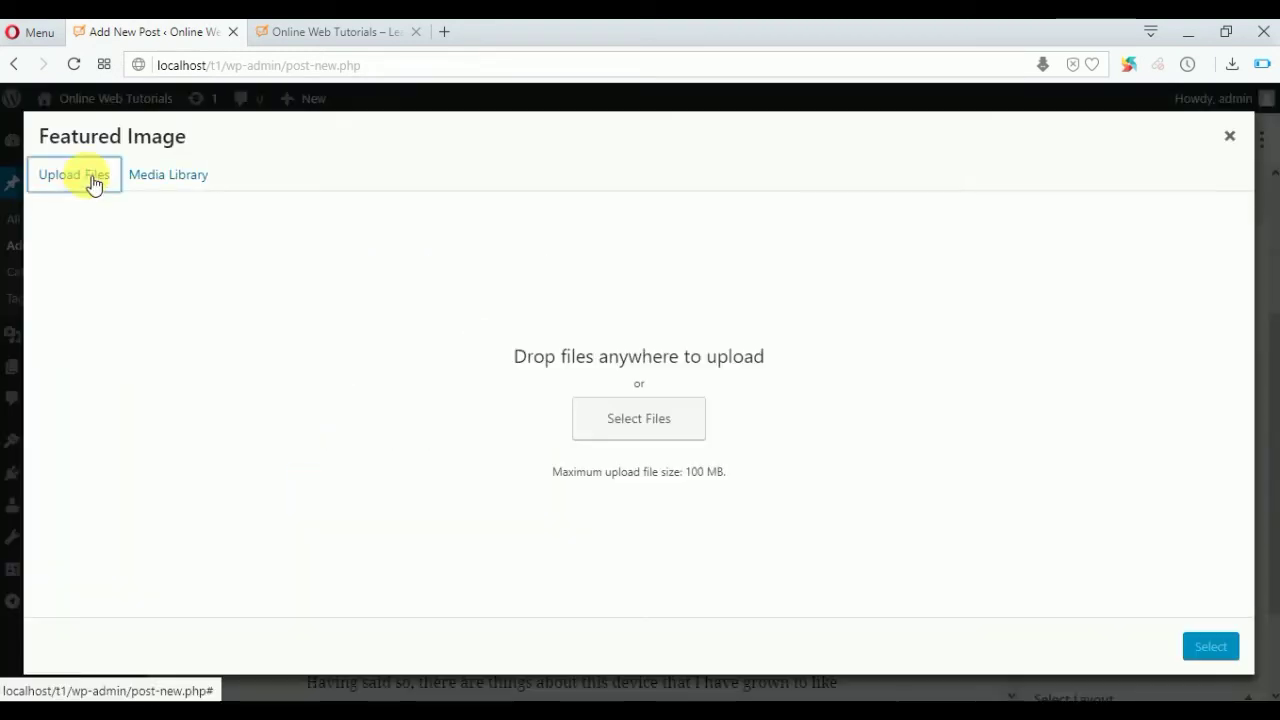
{"action": "left_click", "coordinate": [677, 434]}
{"action": "double_click", "coordinate": [497, 151]}
{"action": "double_click", "coordinate": [342, 197]}
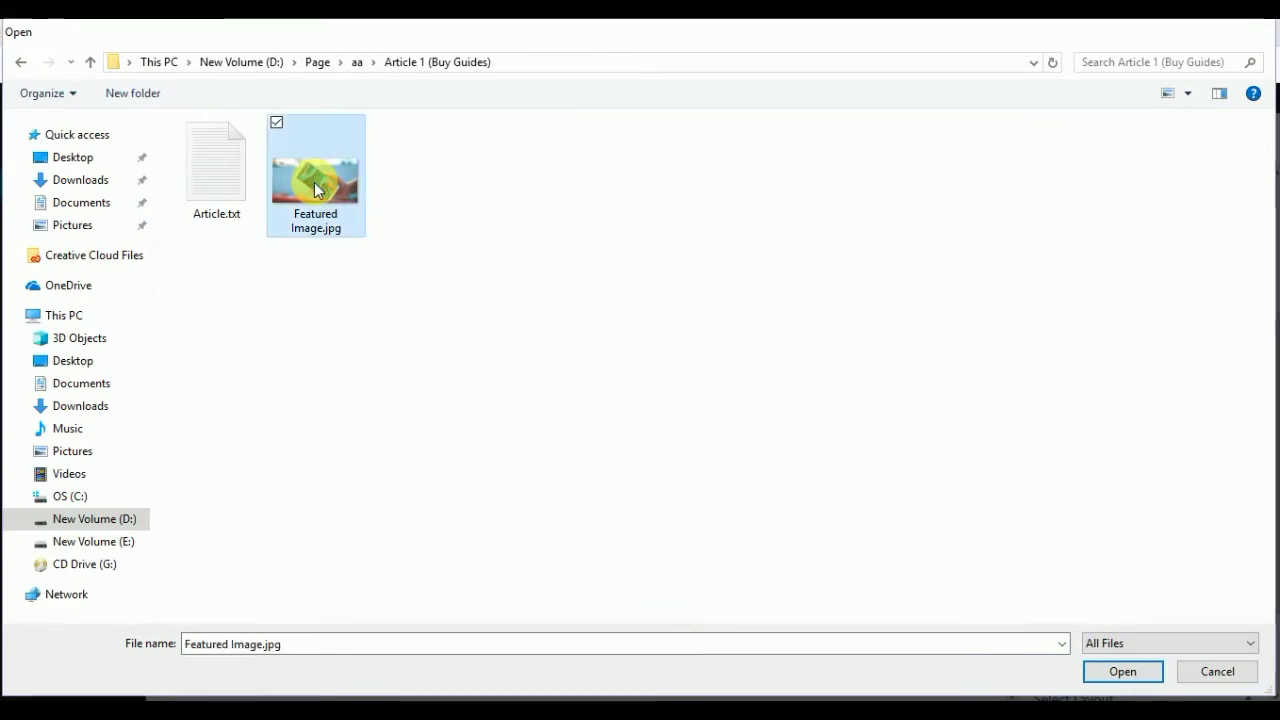
{"action": "left_click", "coordinate": [1210, 646]}
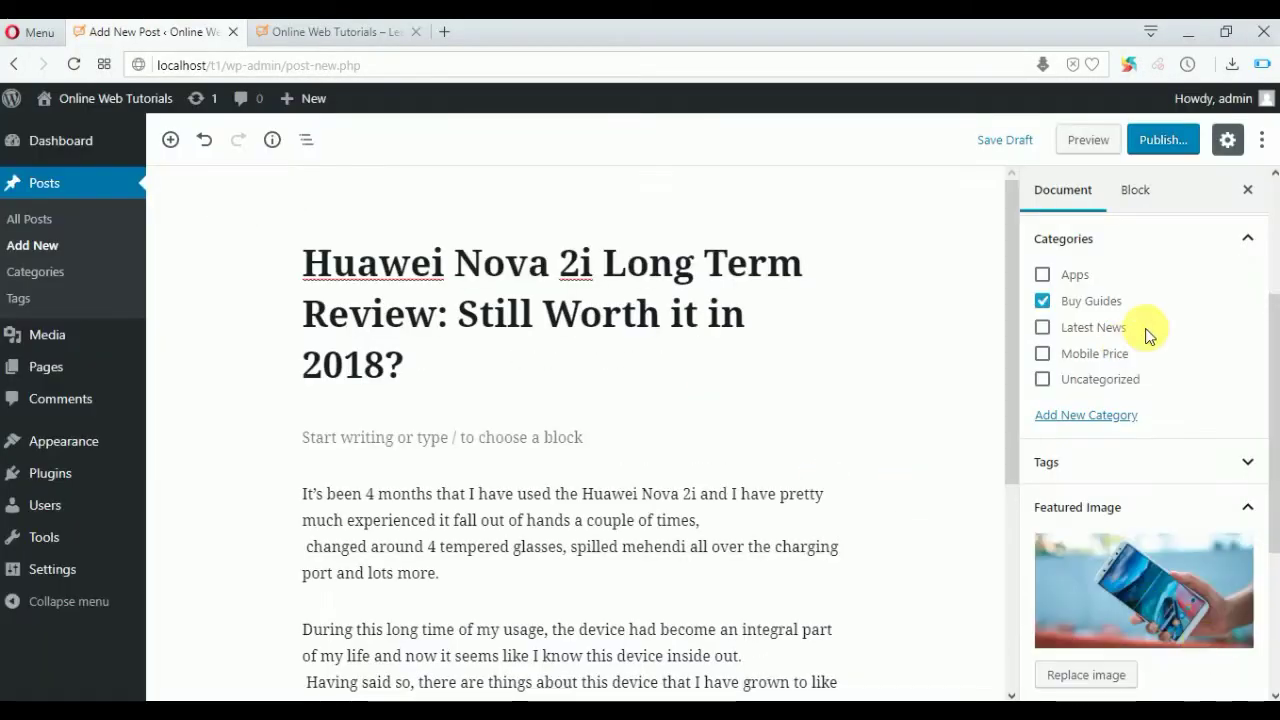
Publish the Huawei post and start another blank post, closing the first article's text file
{"action": "left_click", "coordinate": [1187, 140]}
{"action": "left_click", "coordinate": [1186, 139]}
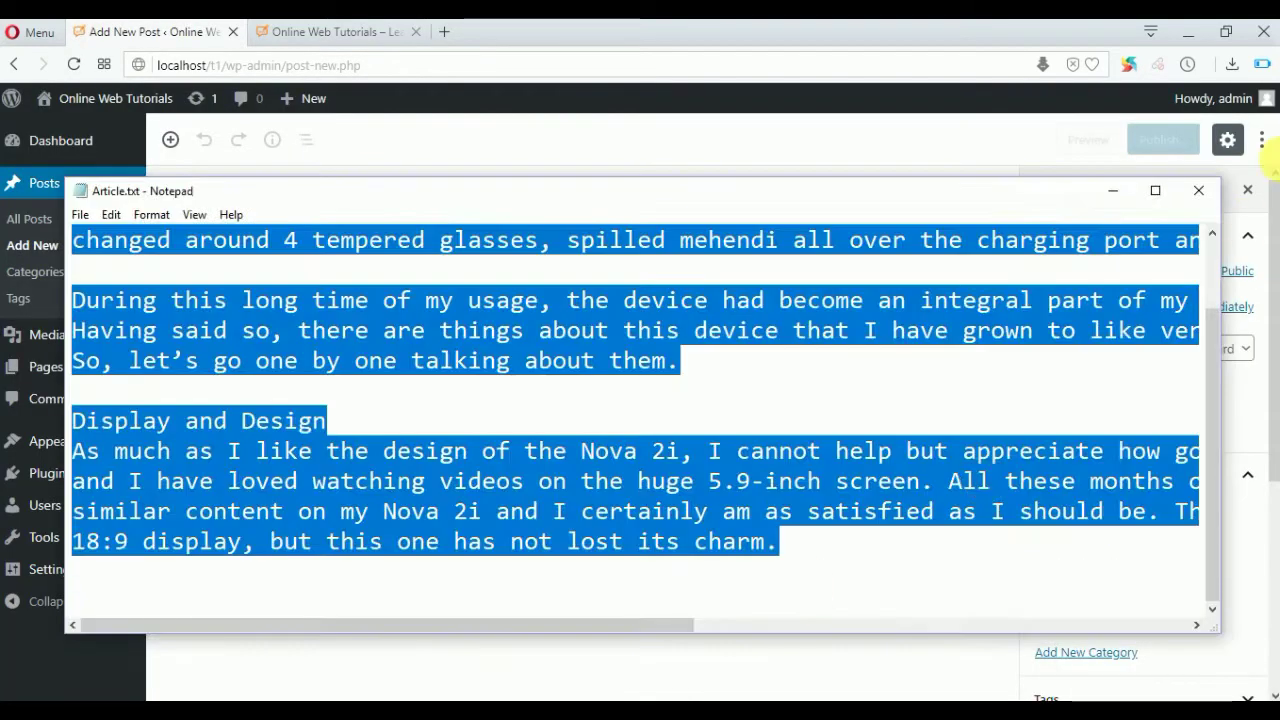
{"action": "left_click", "coordinate": [1198, 190]}
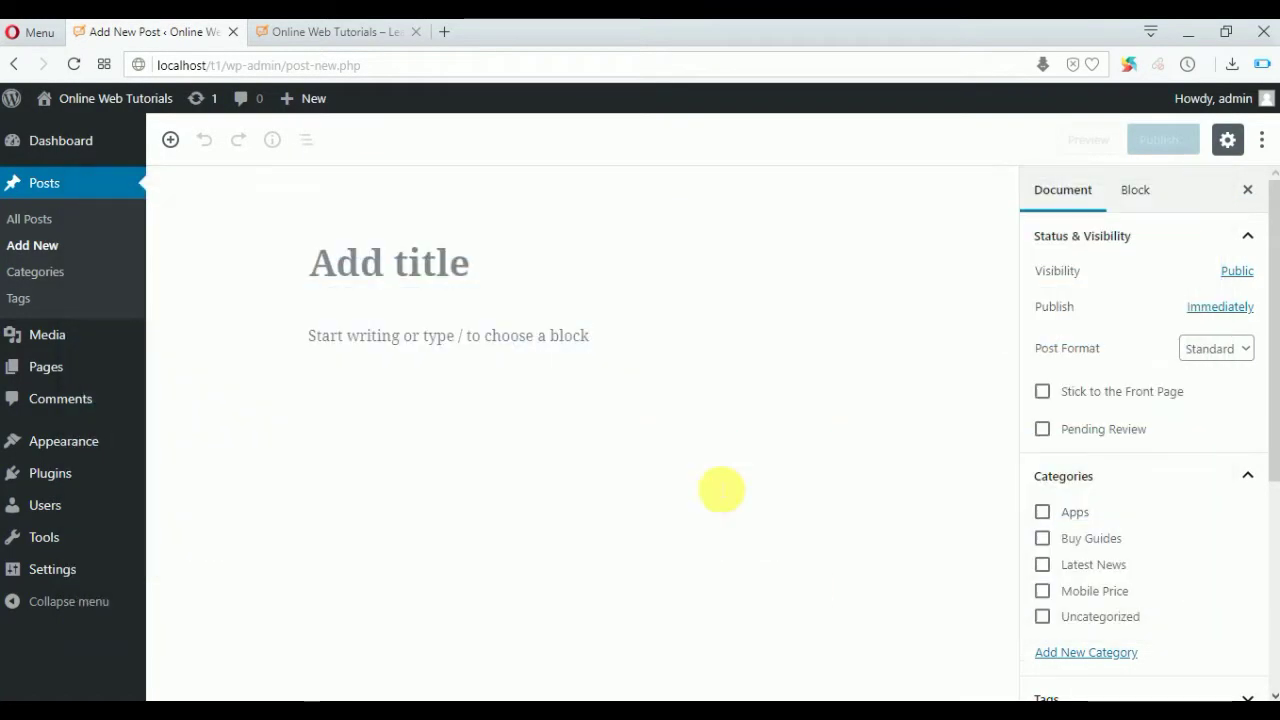
Copy all text of Article.txt from the Article 2(Mobile Price) folder and paste it into the new post's body
{"action": "key", "text": "alt+Tab"}
{"action": "key", "text": "alt+Up"}
{"action": "key", "text": "Down"}
{"action": "key", "text": "Return"}
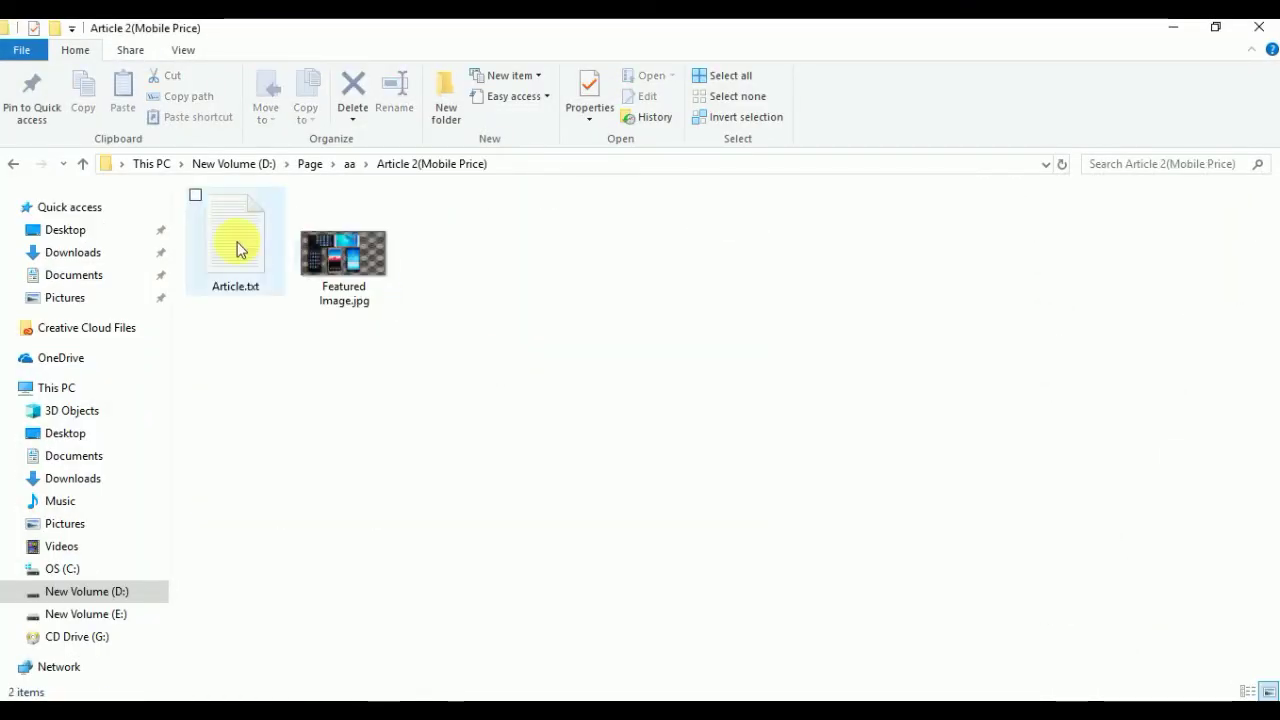
{"action": "double_click", "coordinate": [240, 251]}
{"action": "key", "text": "ctrl+a"}
{"action": "key", "text": "ctrl+c"}
{"action": "key", "text": "alt+Tab"}
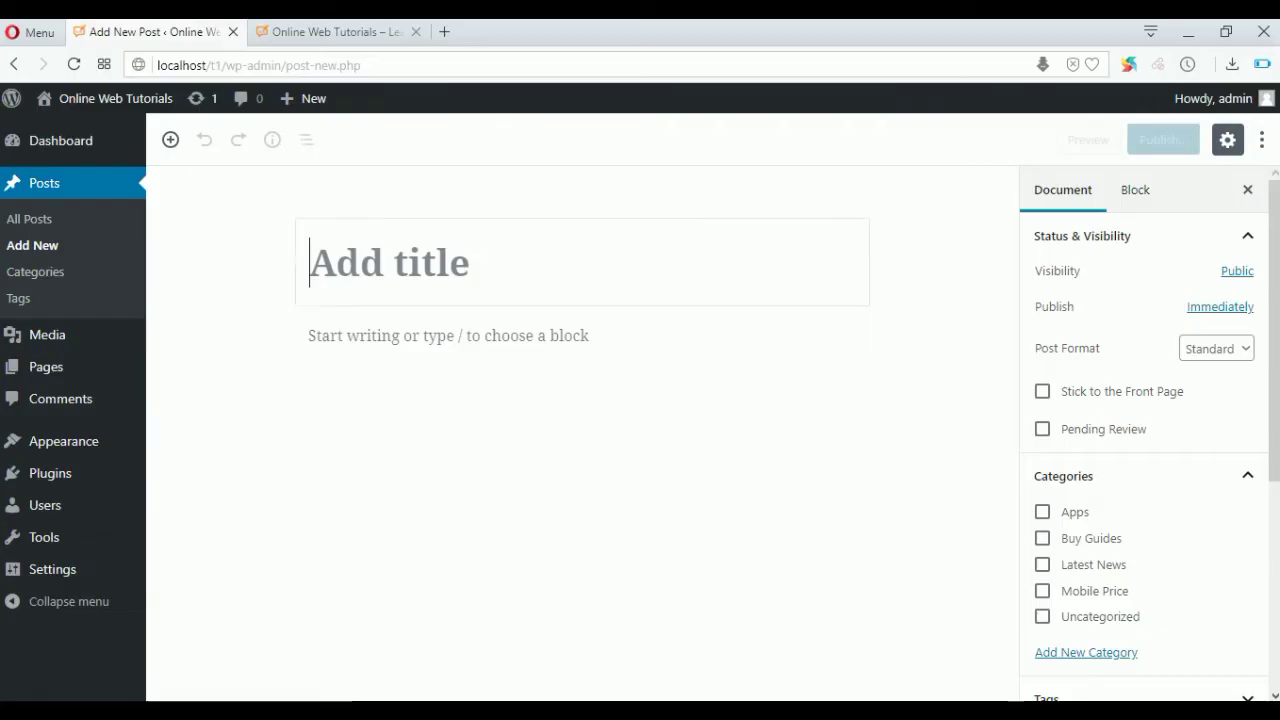
{"action": "left_click", "coordinate": [553, 337]}
{"action": "key", "text": "ctrl+v"}
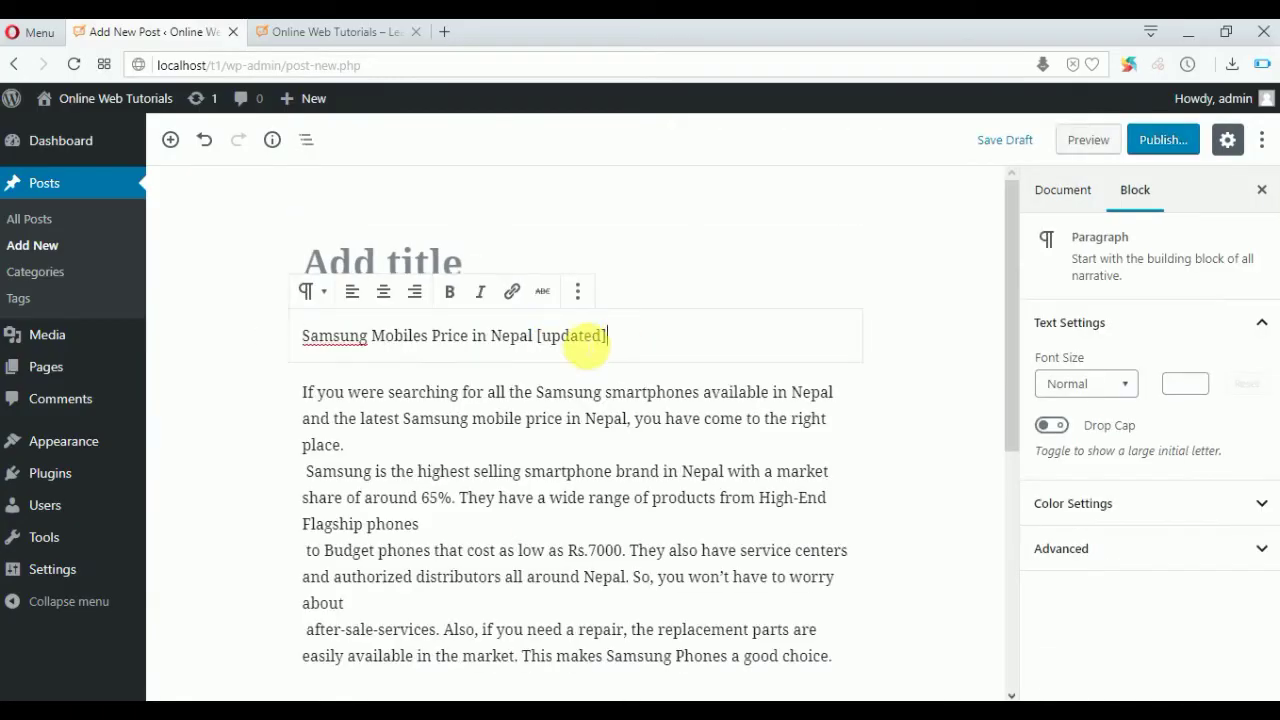
Move the line "Samsung Mobiles Price in Nepal [updated]" from the body into the post title
{"action": "left_click_drag", "start_coordinate": [606, 336], "coordinate": [260, 336]}
{"action": "key", "text": "ctrl+x"}
{"action": "left_click", "coordinate": [408, 263]}
{"action": "key", "text": "ctrl+v"}
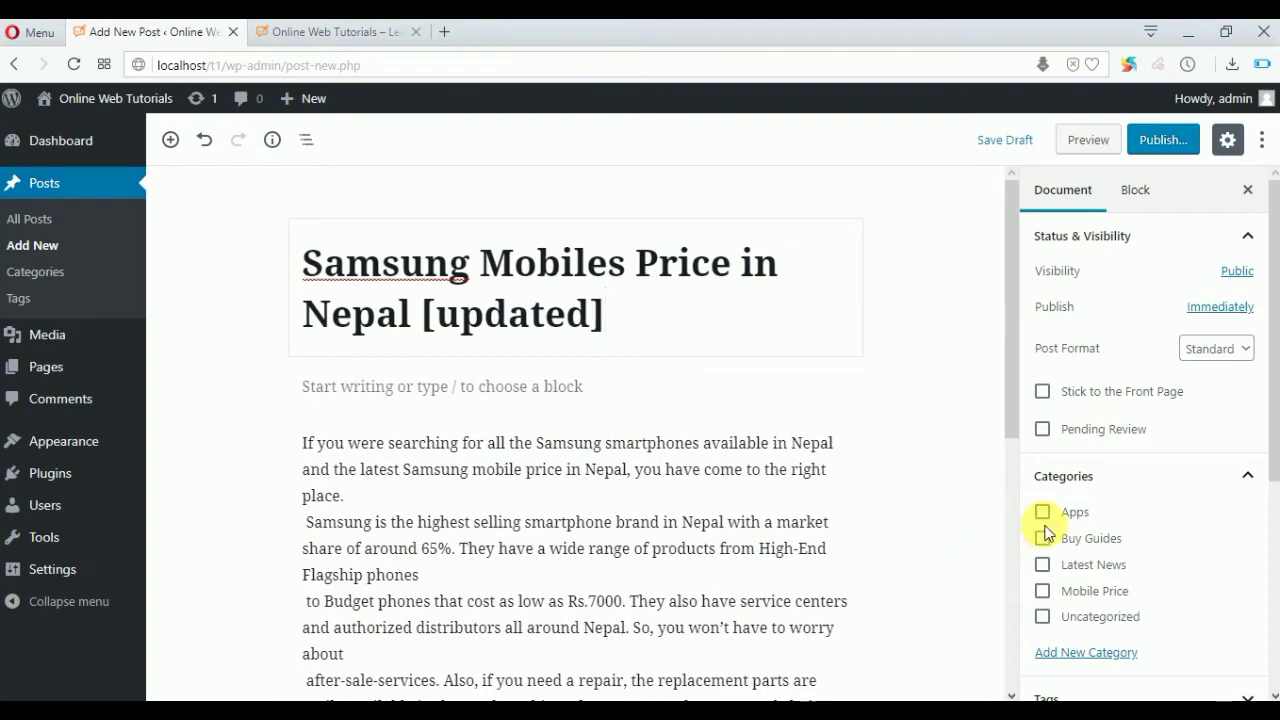
Assign the Mobile Price category and set Featured Image.jpg from the Article 2(Mobile Price) folder as the post's featured image
{"action": "scroll", "coordinate": [1103, 622], "scroll_direction": "down", "scroll_amount": 3}
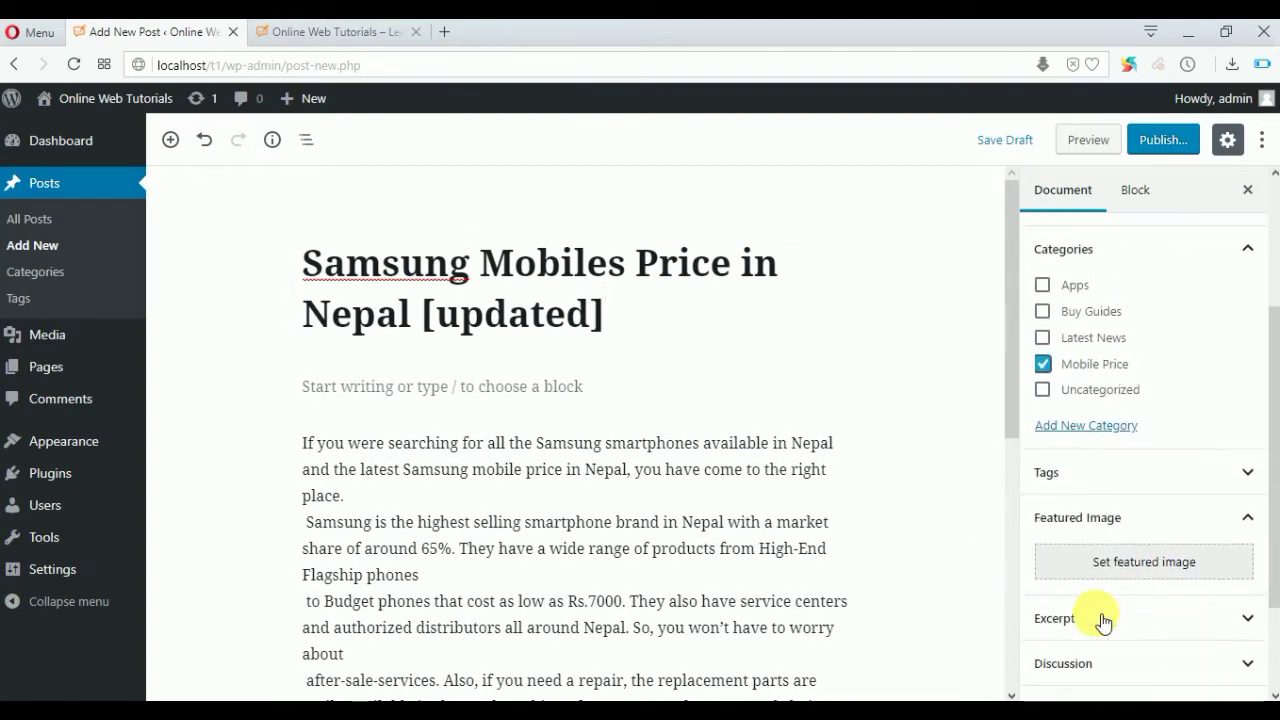
{"action": "left_click", "coordinate": [1152, 565]}
{"action": "left_click", "coordinate": [671, 432]}
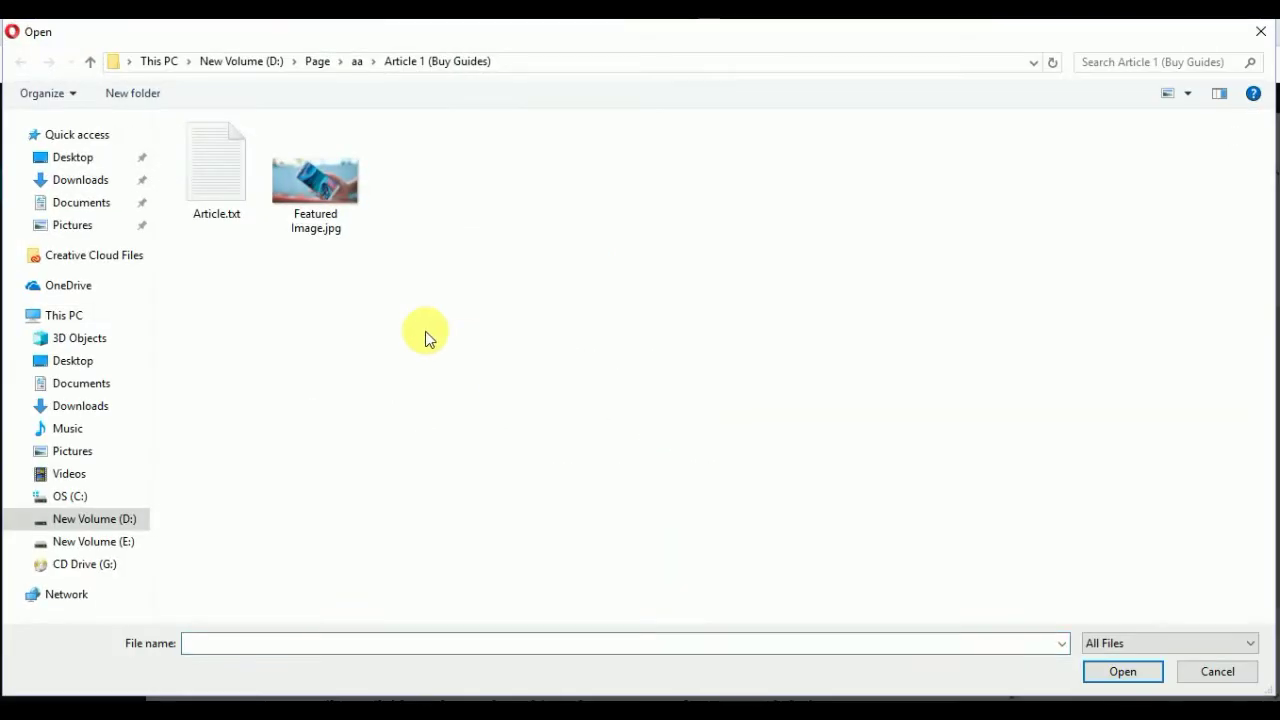
{"action": "key", "text": "alt+Up"}
{"action": "key", "text": "Return"}
{"action": "double_click", "coordinate": [309, 165]}
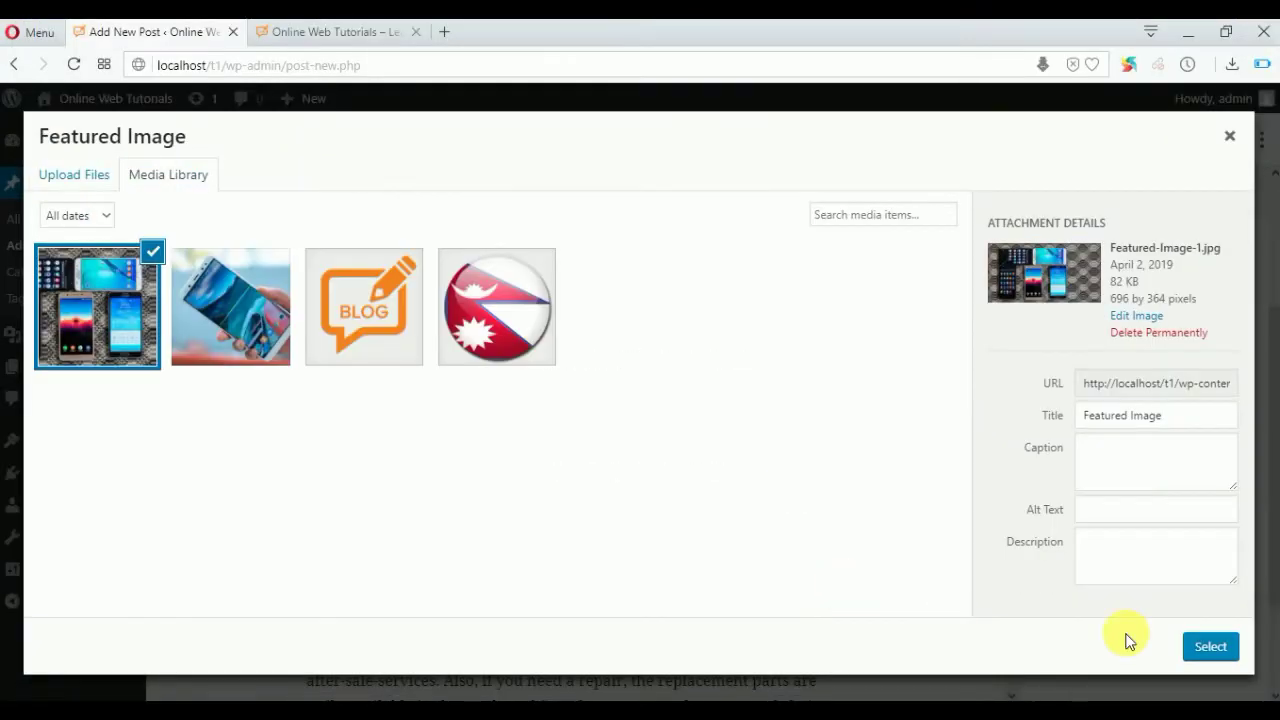
{"action": "left_click", "coordinate": [1211, 646]}
Publish the Samsung Mobiles price post and start another blank post
{"action": "left_click", "coordinate": [1160, 140]}
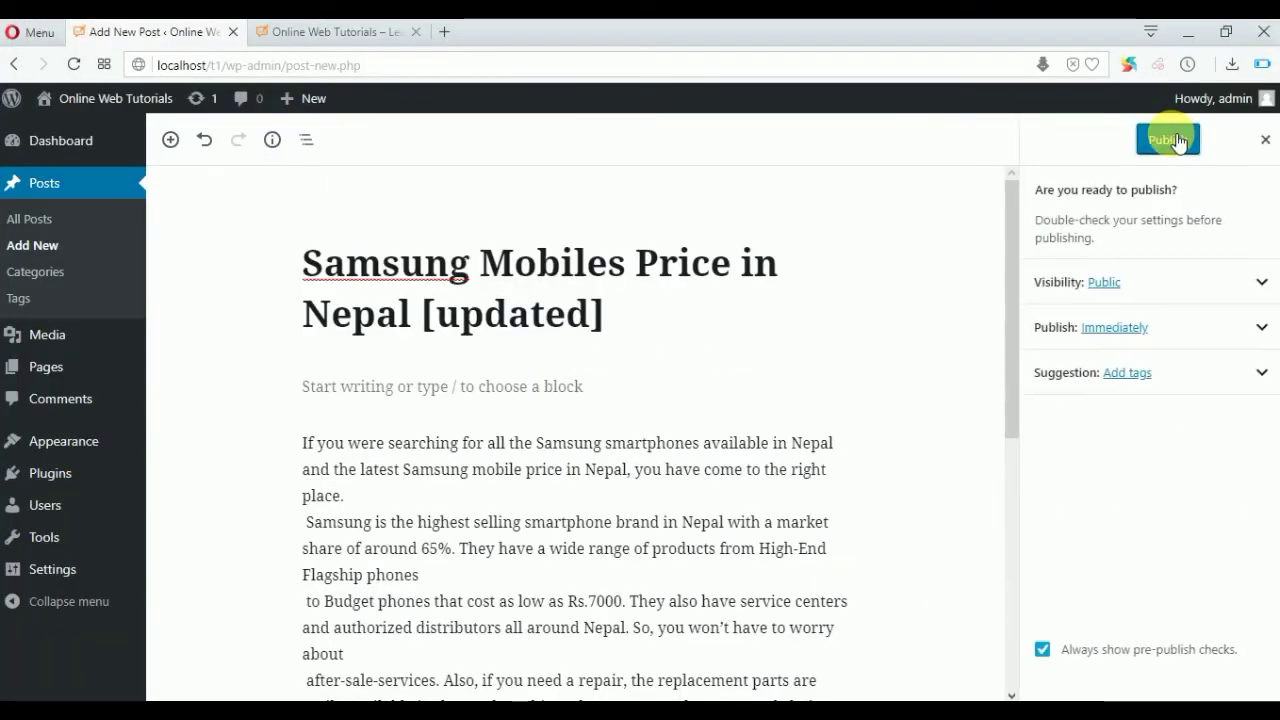
{"action": "left_click", "coordinate": [1163, 134]}
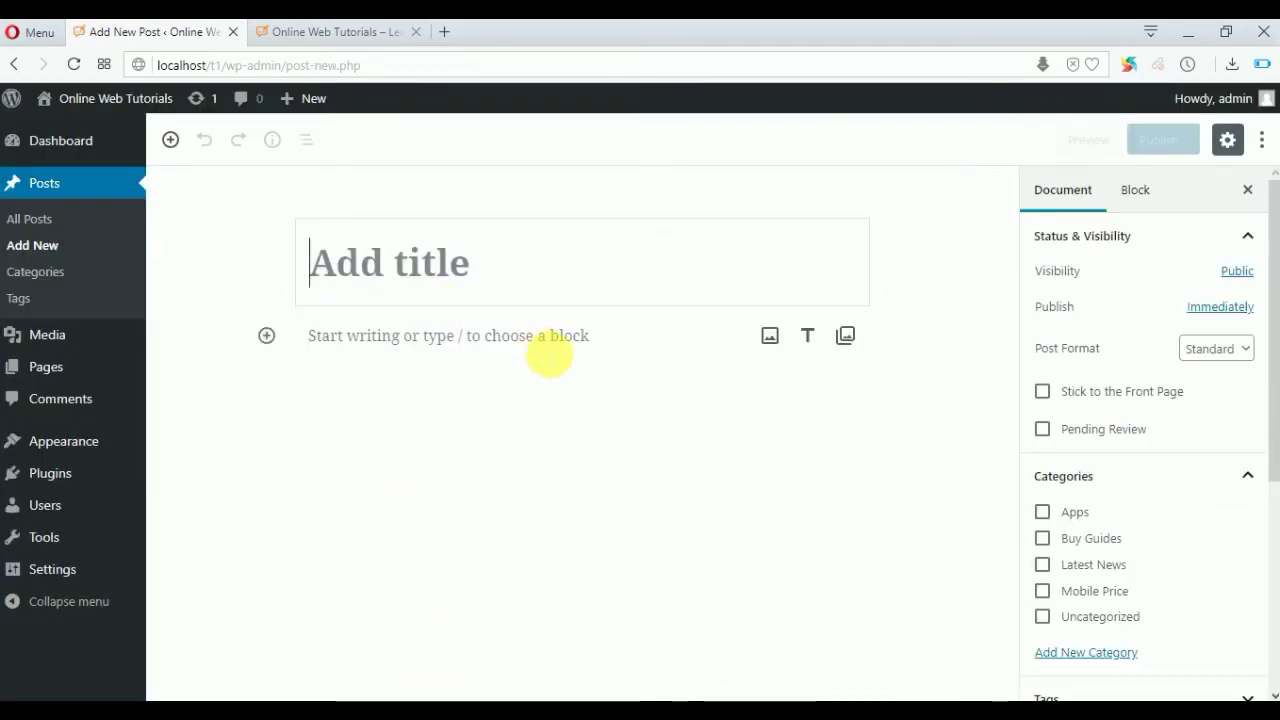
{"action": "left_click", "coordinate": [549, 356]}
Copy all text of Article.txt from the Article 3(News) folder and paste it into the new post's body
{"action": "key", "text": "alt+Tab"}
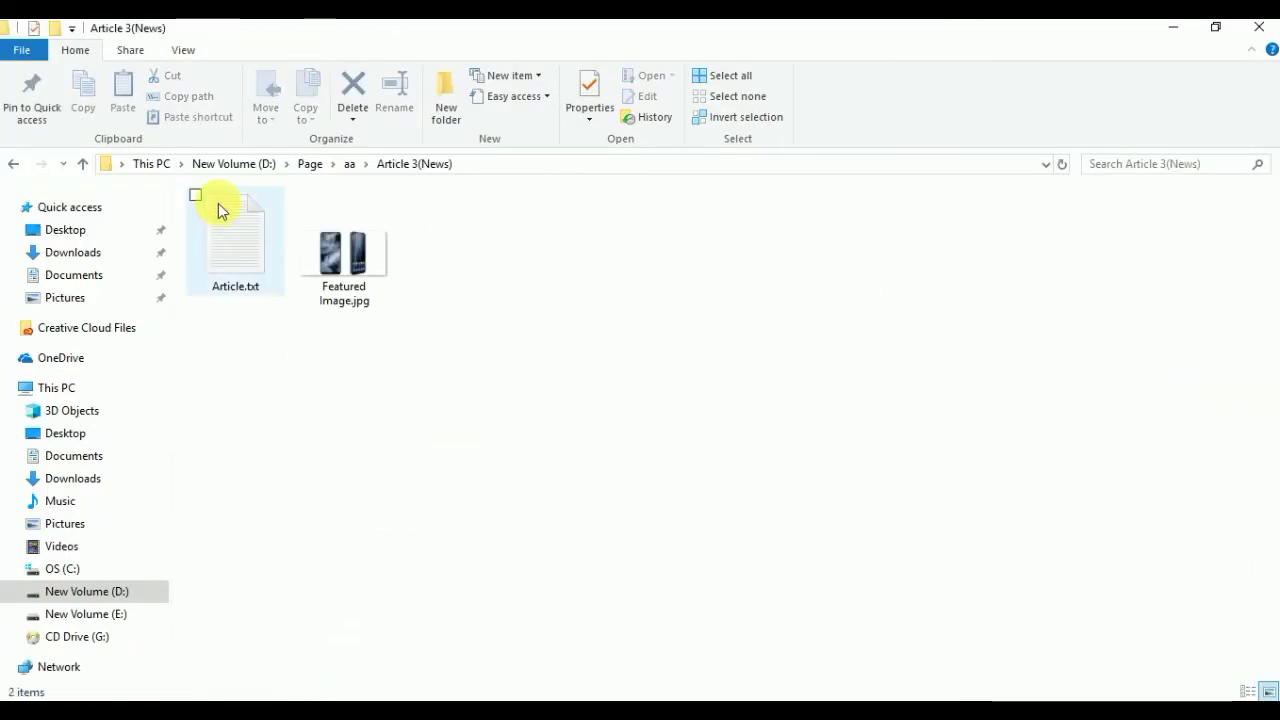
{"action": "double_click", "coordinate": [222, 210]}
{"action": "key", "text": "ctrl+a"}
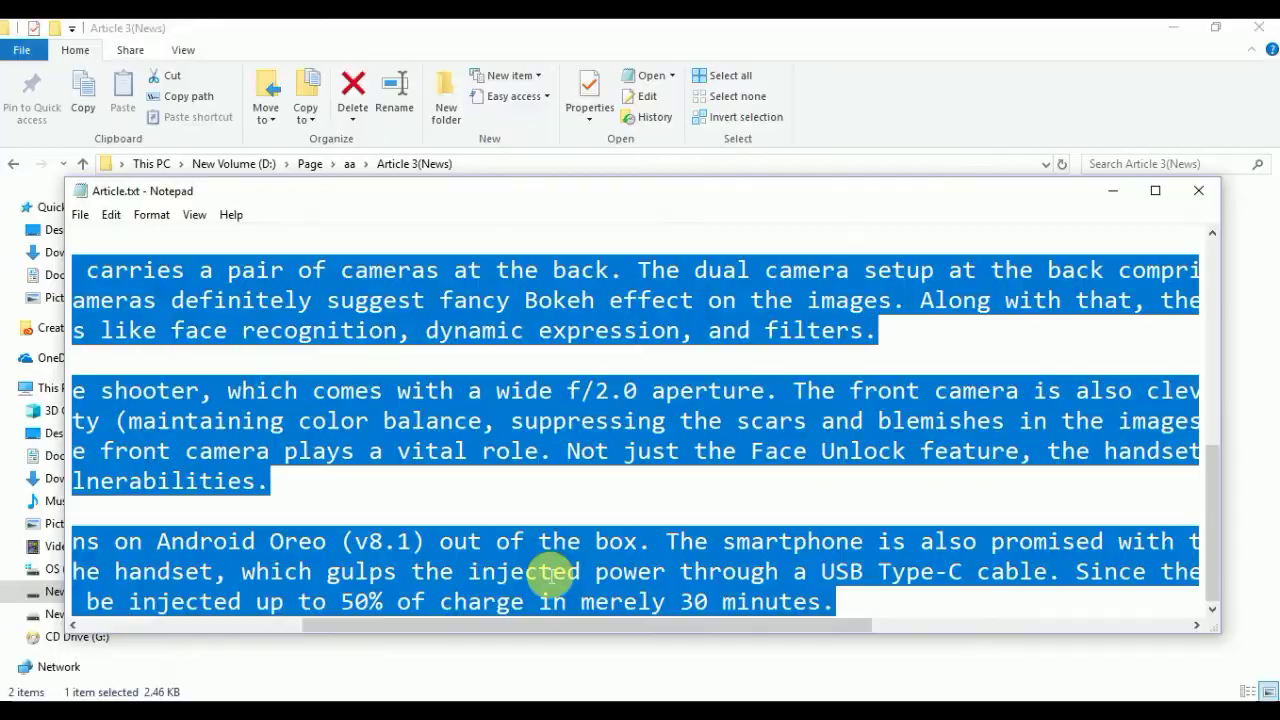
{"action": "key", "text": "alt+Tab"}
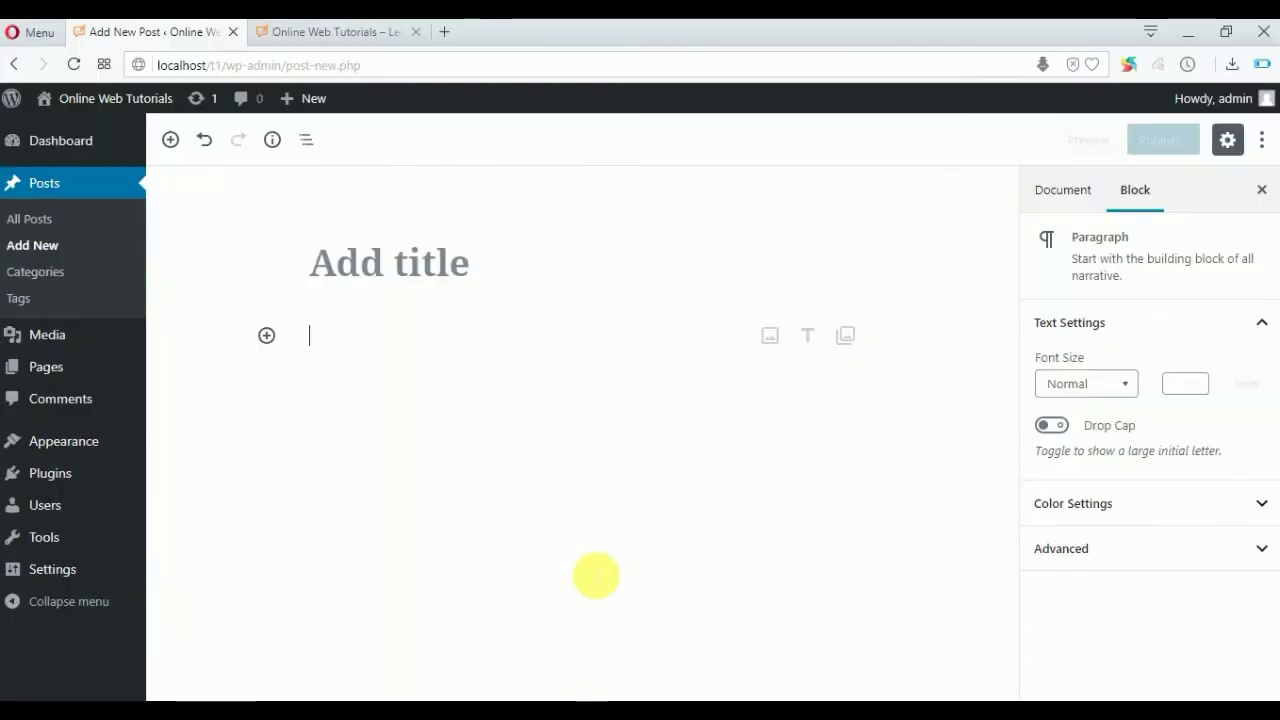
{"action": "key", "text": "ctrl+v"}
Move the line "Nokia X6 is official with dual rear cameras and a notch" from the body into the post title
{"action": "left_click_drag", "start_coordinate": [714, 340], "coordinate": [237, 360]}
{"action": "key", "text": "ctrl+x"}
{"action": "left_click", "coordinate": [395, 258]}
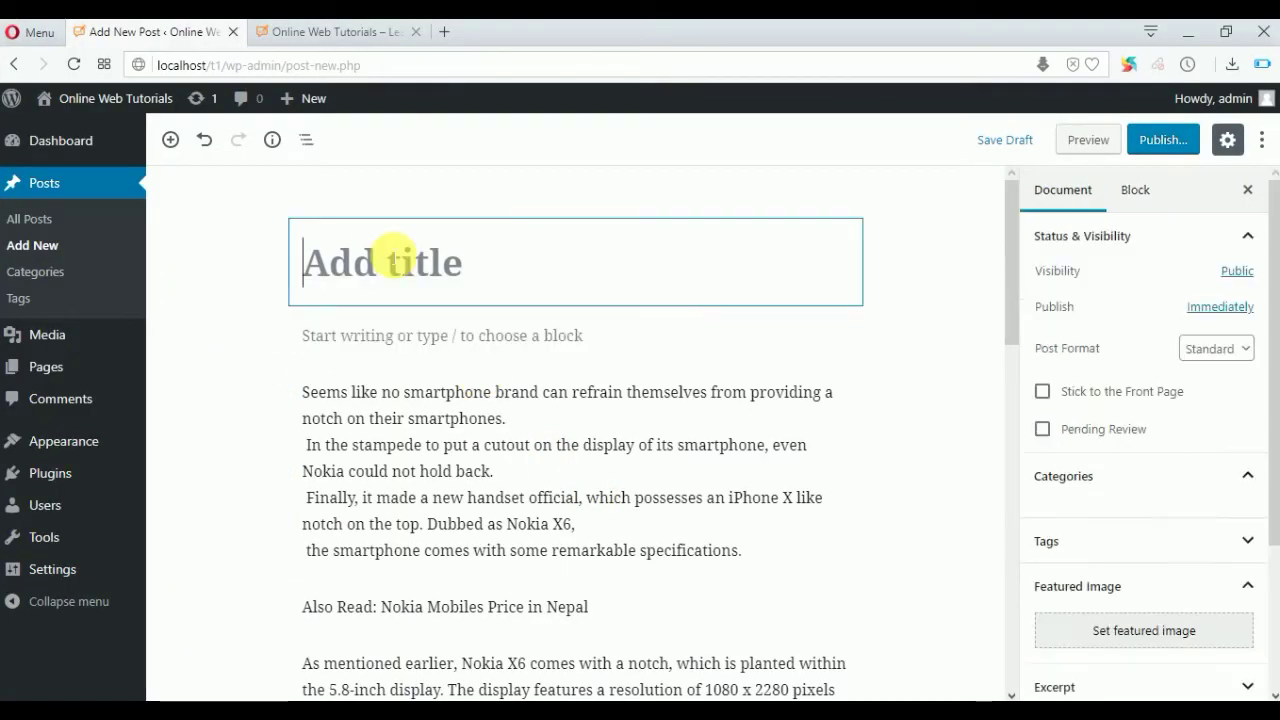
{"action": "key", "text": "ctrl+v"}
Assign the Latest News category and set Featured Image.jpg from the Article 3(News) folder as the post's featured image
{"action": "left_click", "coordinate": [1047, 568]}
{"action": "scroll", "coordinate": [1049, 572], "scroll_direction": "down", "scroll_amount": 2}
{"action": "left_click", "coordinate": [1111, 620]}
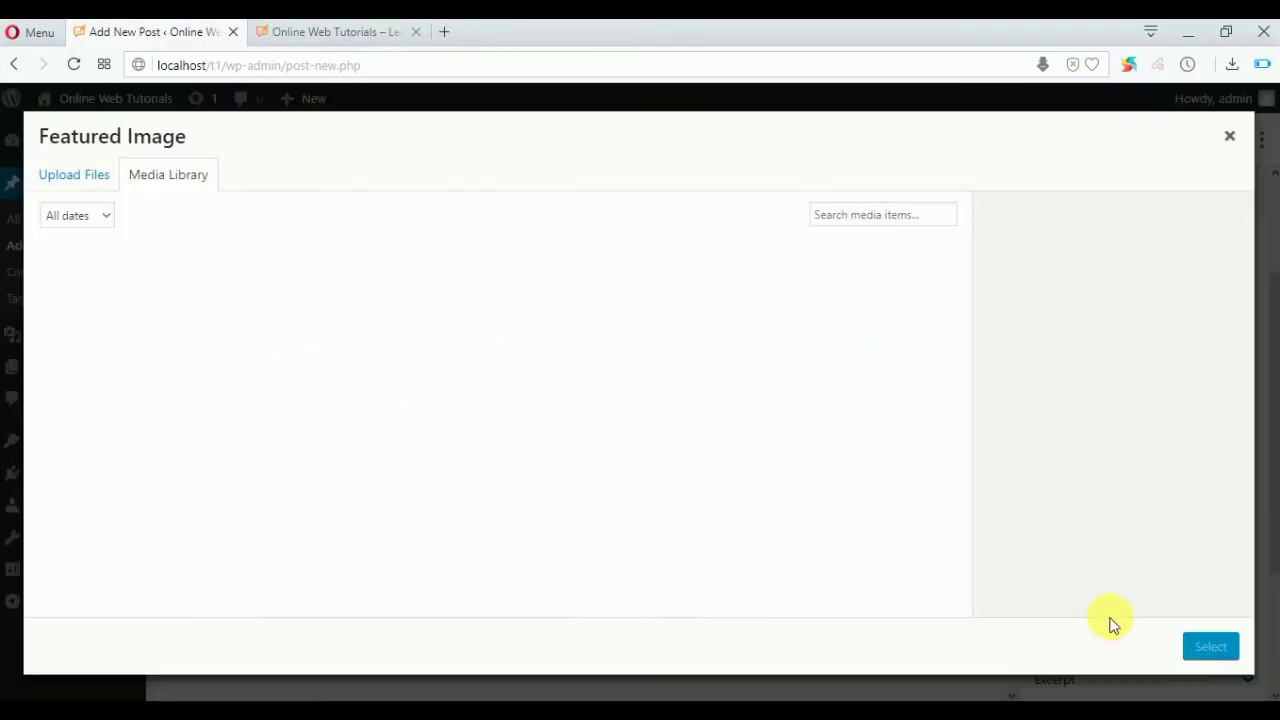
{"action": "left_click", "coordinate": [74, 174]}
{"action": "left_click", "coordinate": [637, 417]}
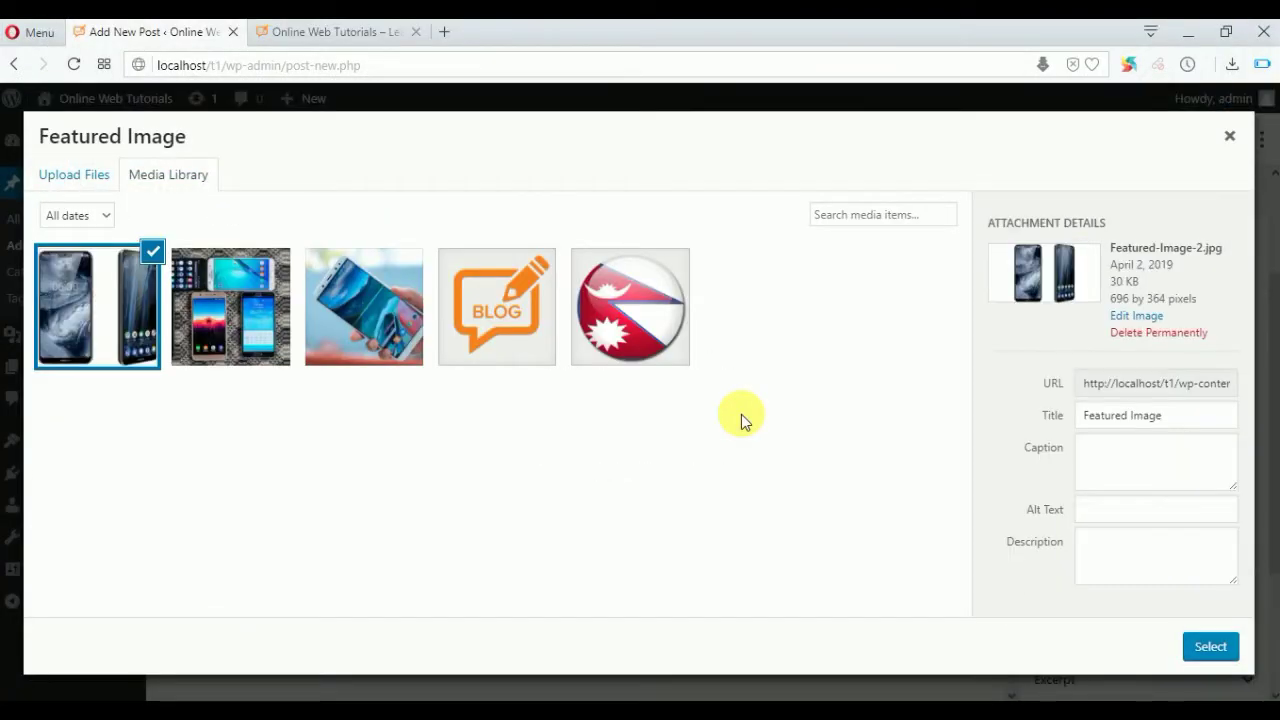
{"action": "left_click", "coordinate": [1210, 646]}
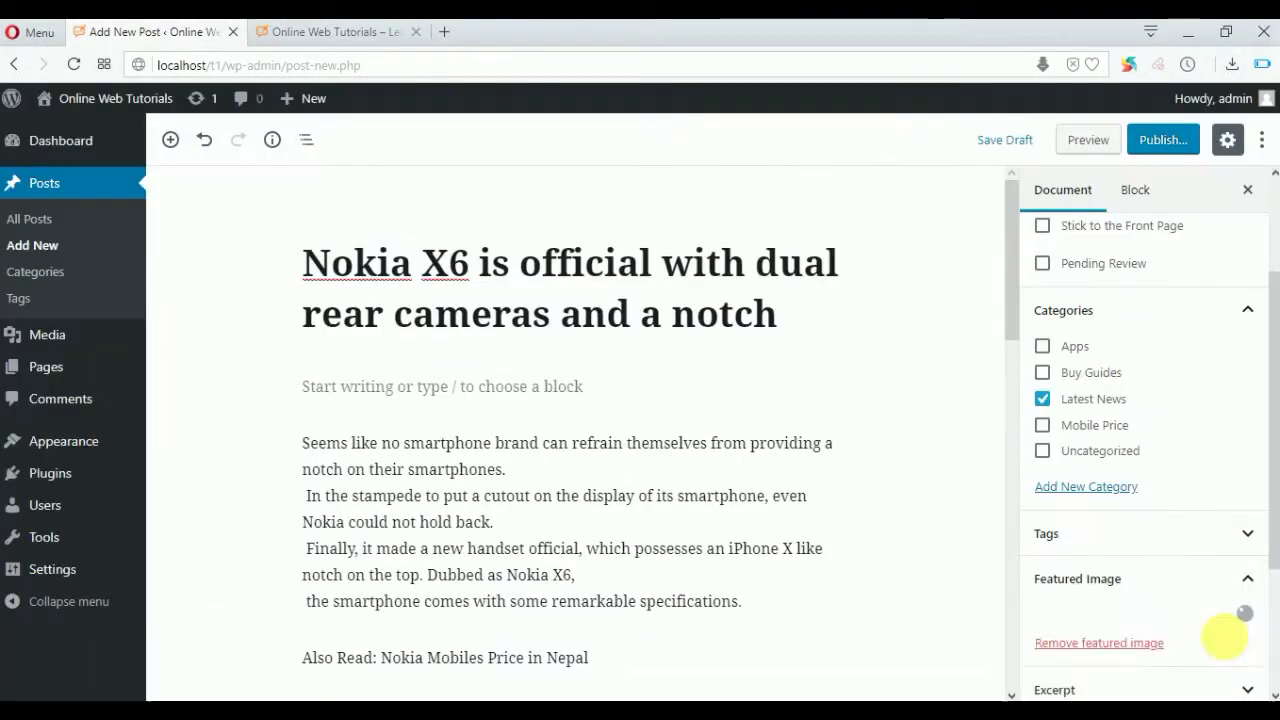
Publish the Nokia X6 post
{"action": "left_click", "coordinate": [1166, 141]}
{"action": "left_click", "coordinate": [1166, 141]}
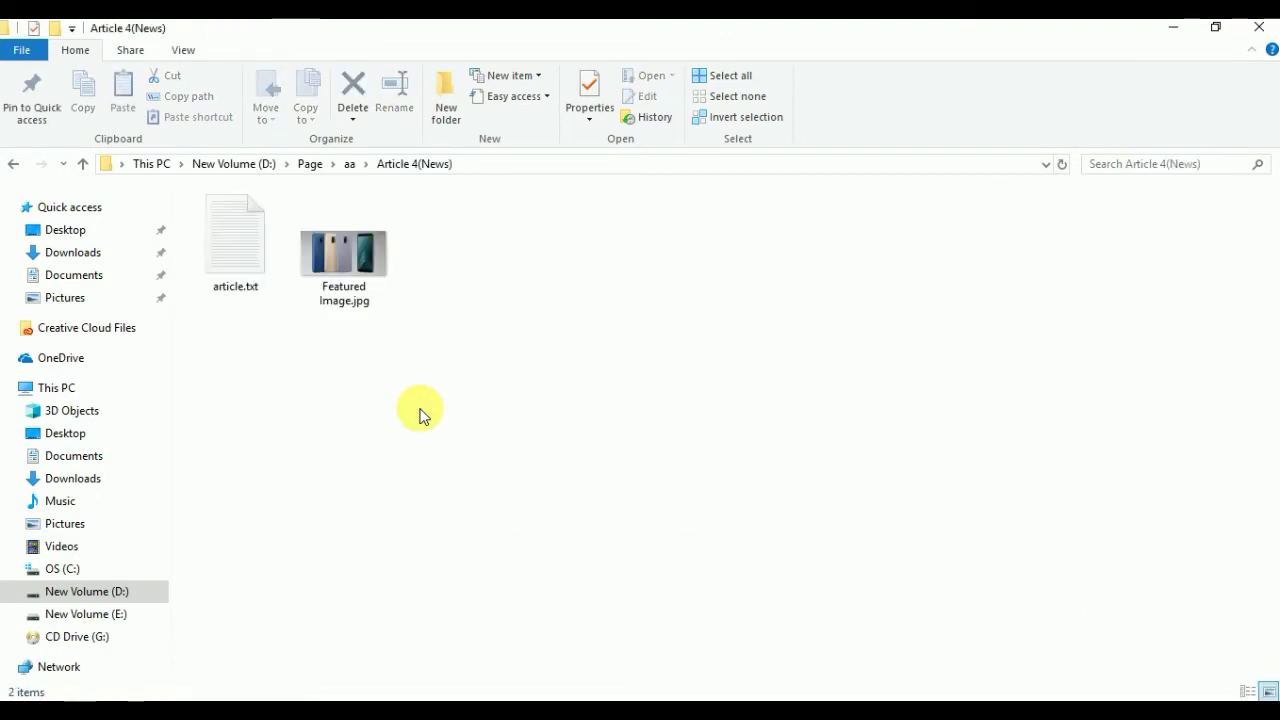
Copy all text of article.txt from the Article 4(News) folder and paste it into a new post's body
{"action": "double_click", "coordinate": [243, 258]}
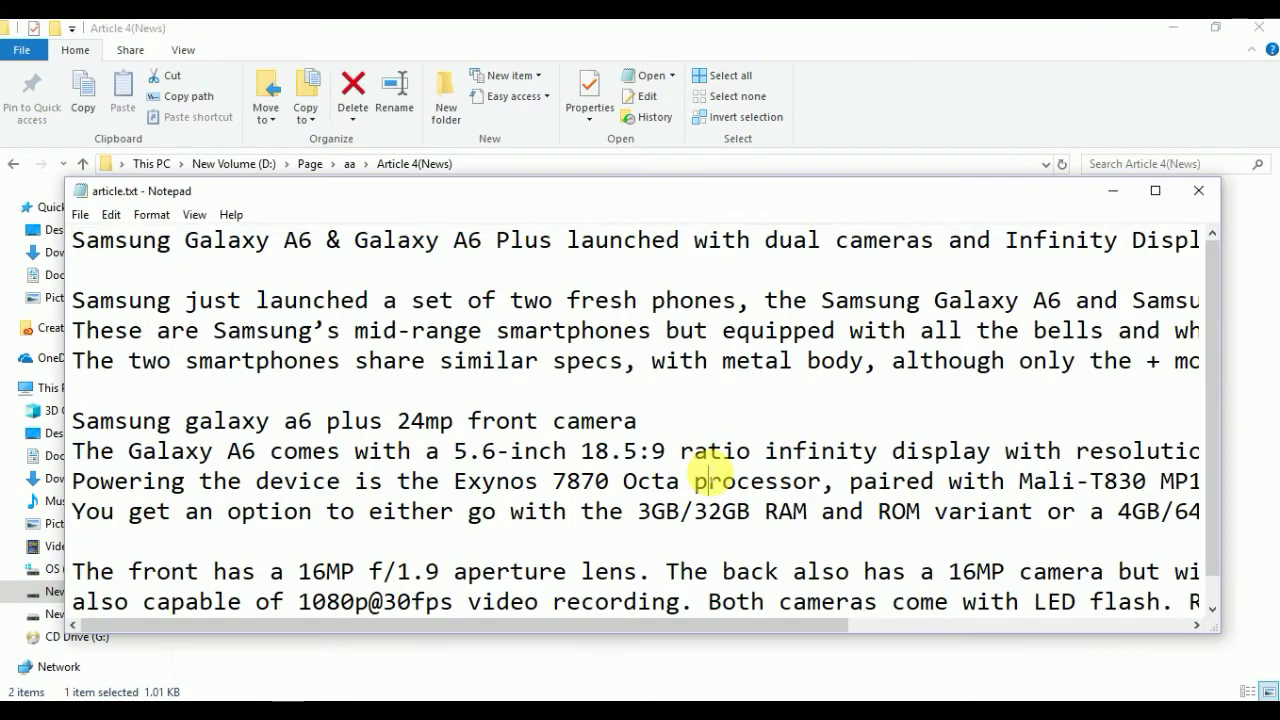
{"action": "key", "text": "ctrl+a"}
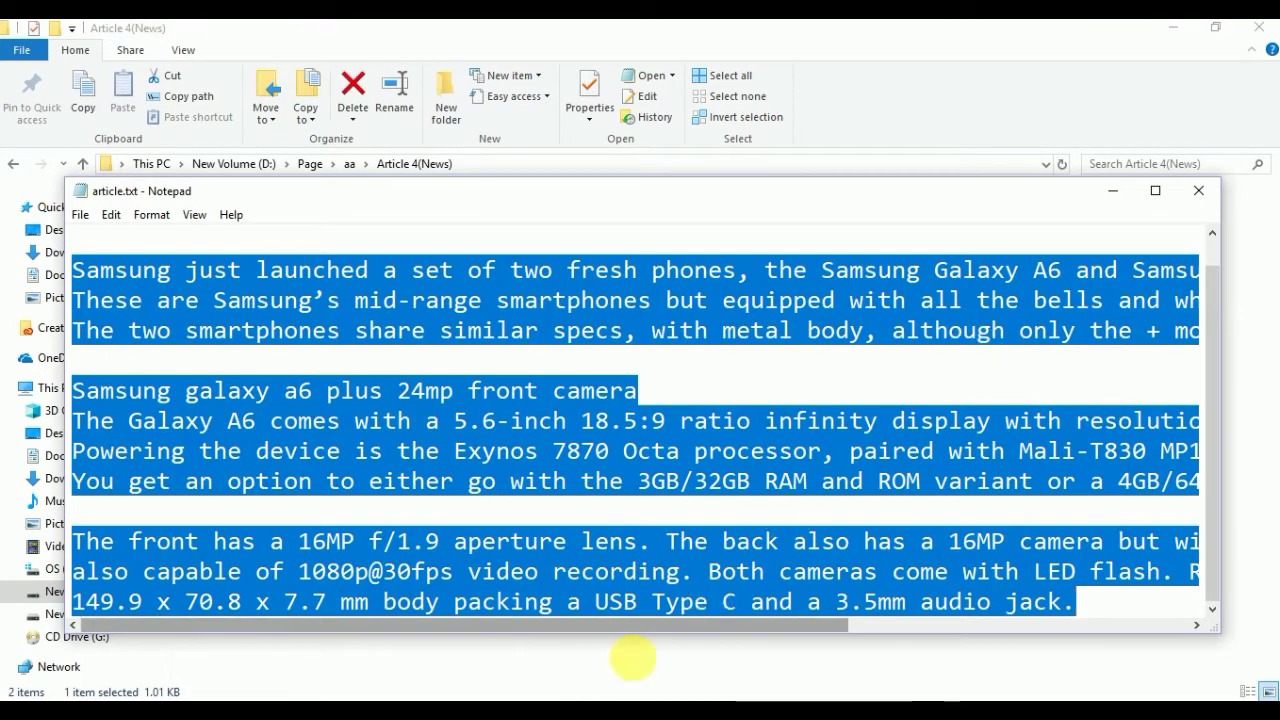
{"action": "key", "text": "alt+Tab"}
{"action": "left_click", "coordinate": [614, 343]}
{"action": "key", "text": "ctrl+v"}
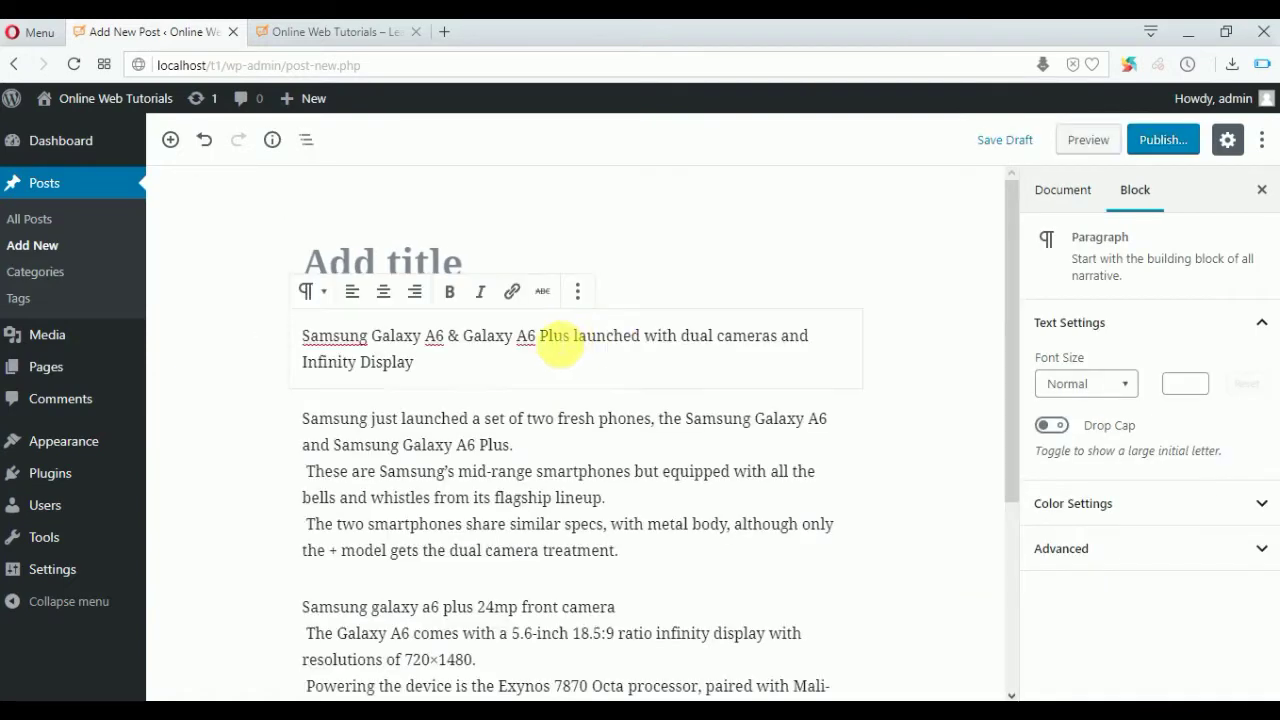
Move the line "Samsung Galaxy A6 & Galaxy A6 Plus launched with dual cameras and Infinity Display" from the body into the post title
{"action": "left_click_drag", "start_coordinate": [434, 371], "coordinate": [260, 345]}
{"action": "key", "text": "ctrl+x"}
{"action": "left_click", "coordinate": [409, 270]}
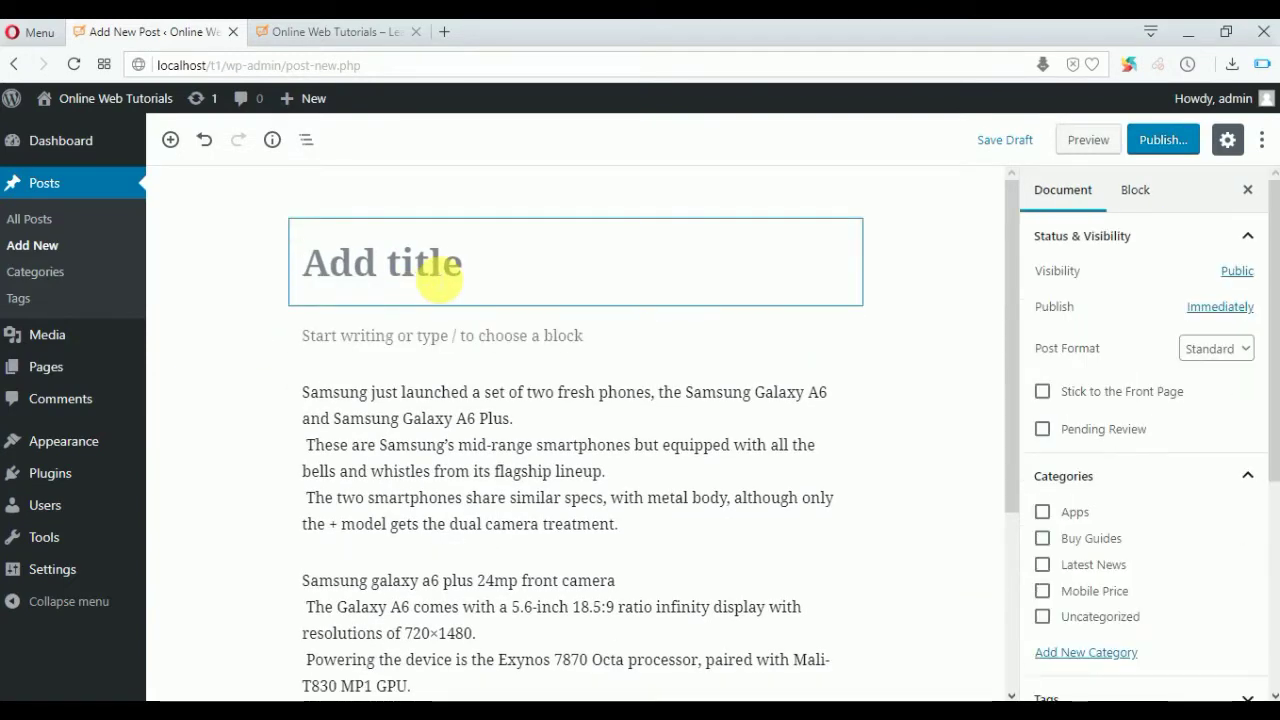
{"action": "key", "text": "ctrl+v"}
Assign the Latest News category and set Featured Image.jpg from the Article 4(News) folder as the post's featured image
{"action": "left_click", "coordinate": [1043, 564]}
{"action": "scroll", "coordinate": [1110, 570], "scroll_direction": "down", "scroll_amount": 3}
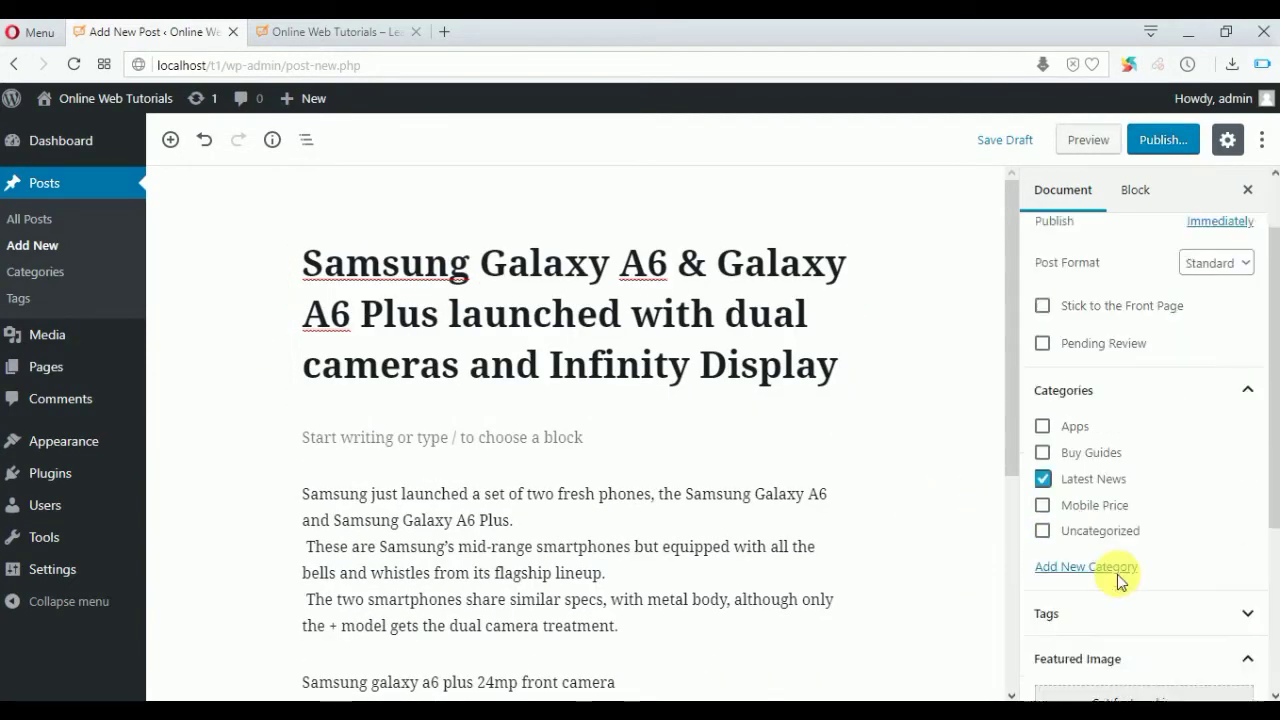
{"action": "left_click", "coordinate": [1150, 560]}
{"action": "left_click", "coordinate": [101, 183]}
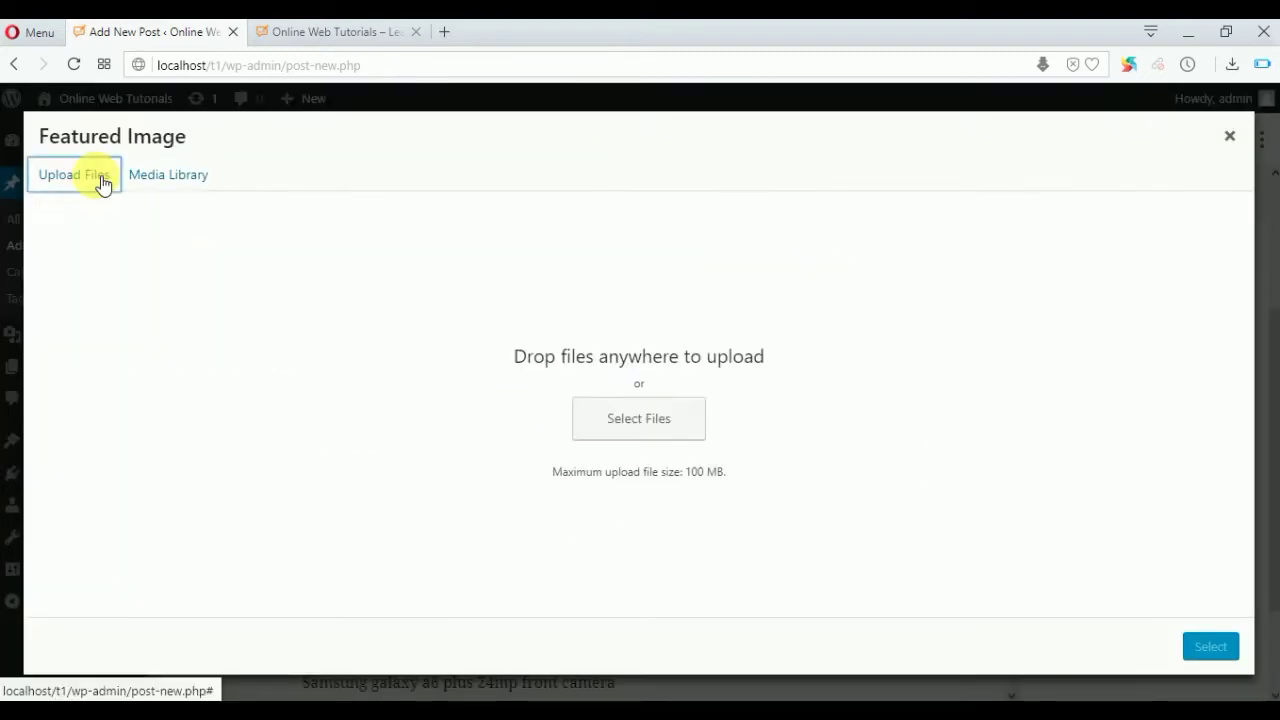
{"action": "left_click", "coordinate": [655, 432]}
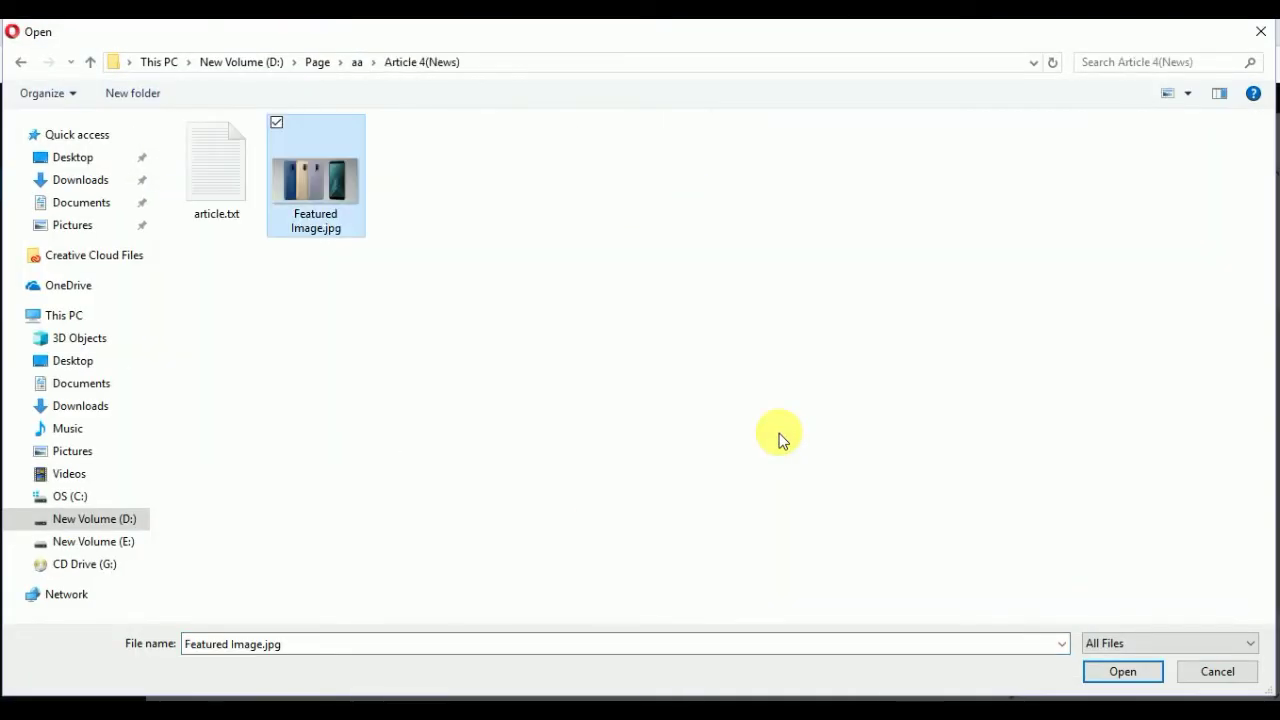
{"action": "key", "text": "Return"}
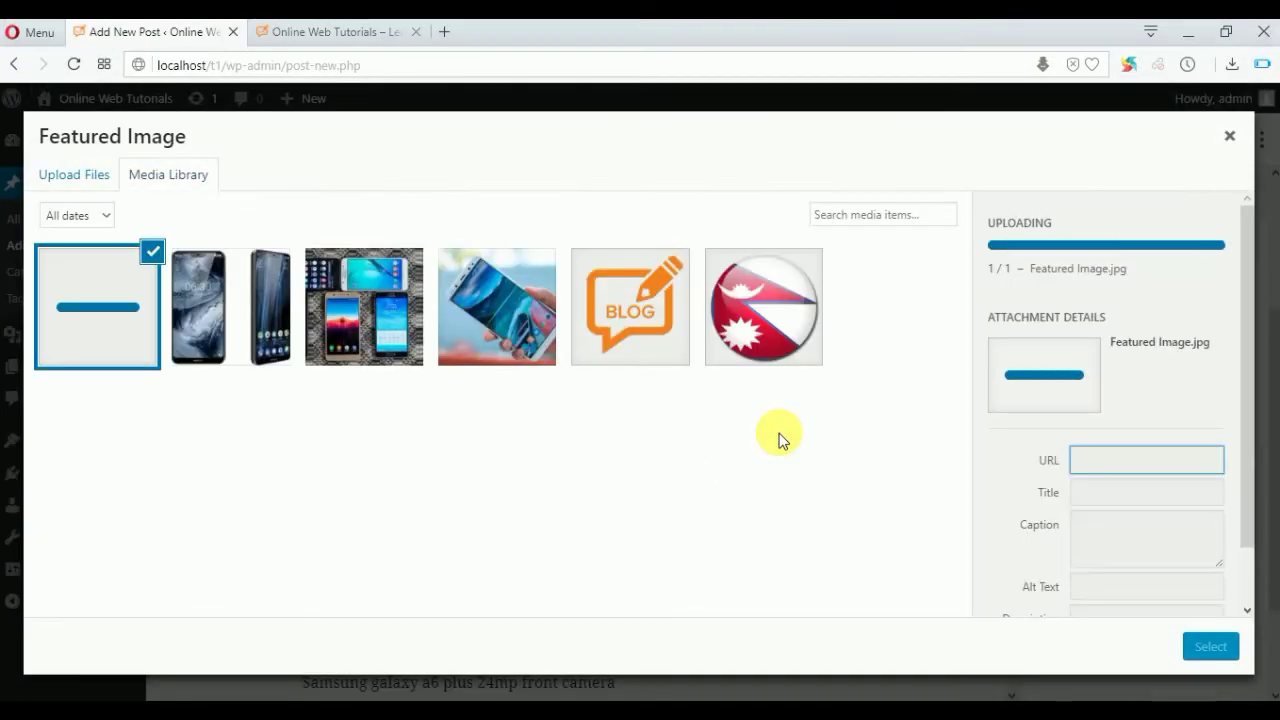
{"action": "left_click", "coordinate": [1211, 646]}
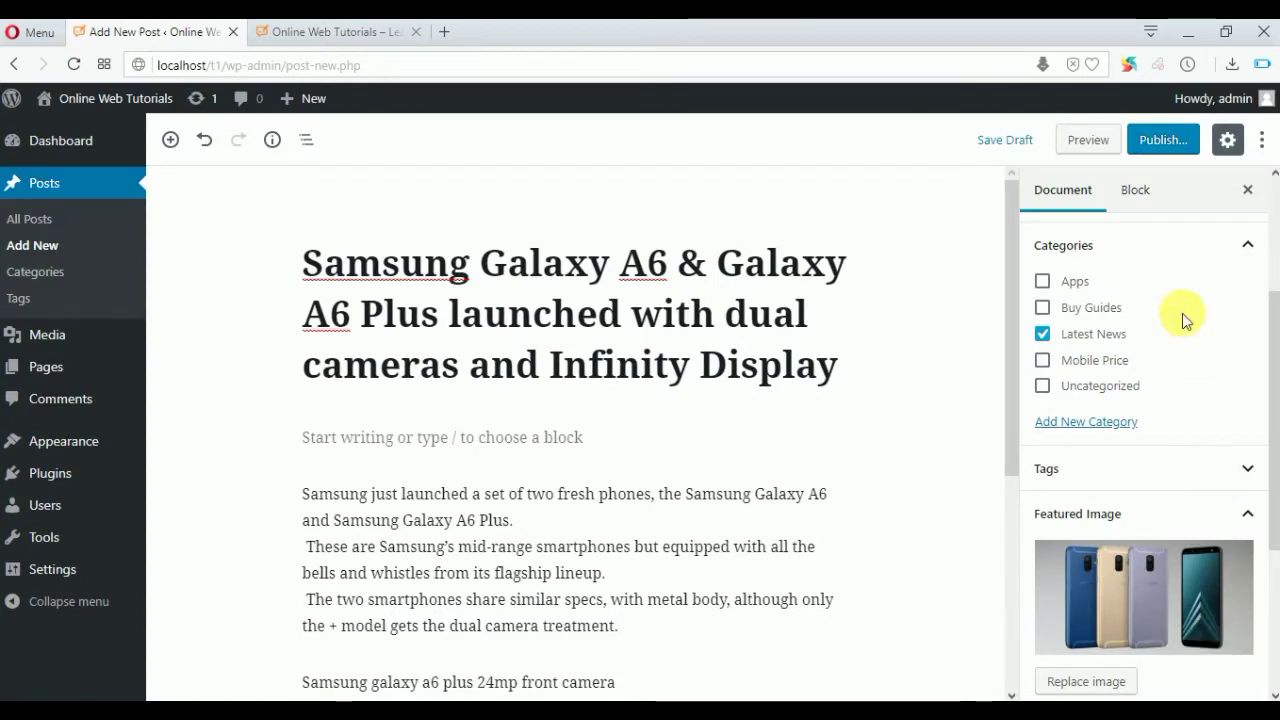
Publish the Samsung Galaxy A6 post and start another blank post
{"action": "left_click", "coordinate": [1163, 148]}
{"action": "left_click", "coordinate": [1166, 139]}
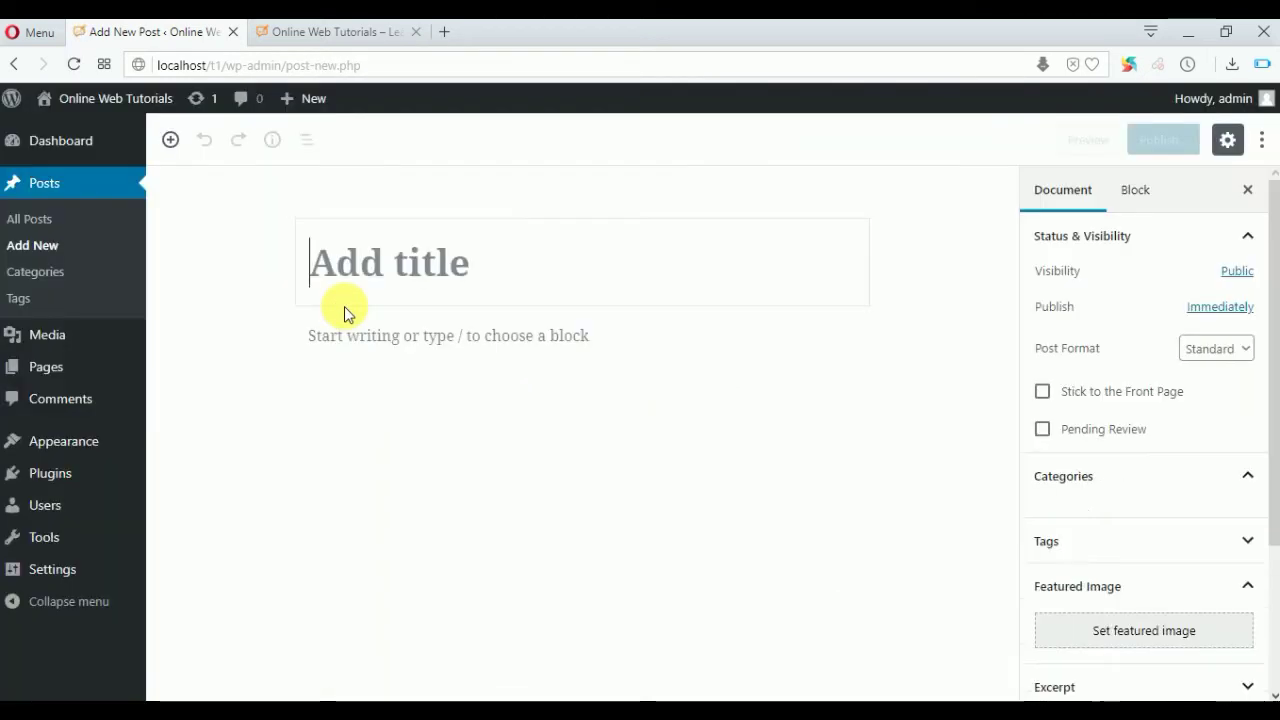
{"action": "left_click", "coordinate": [488, 398]}
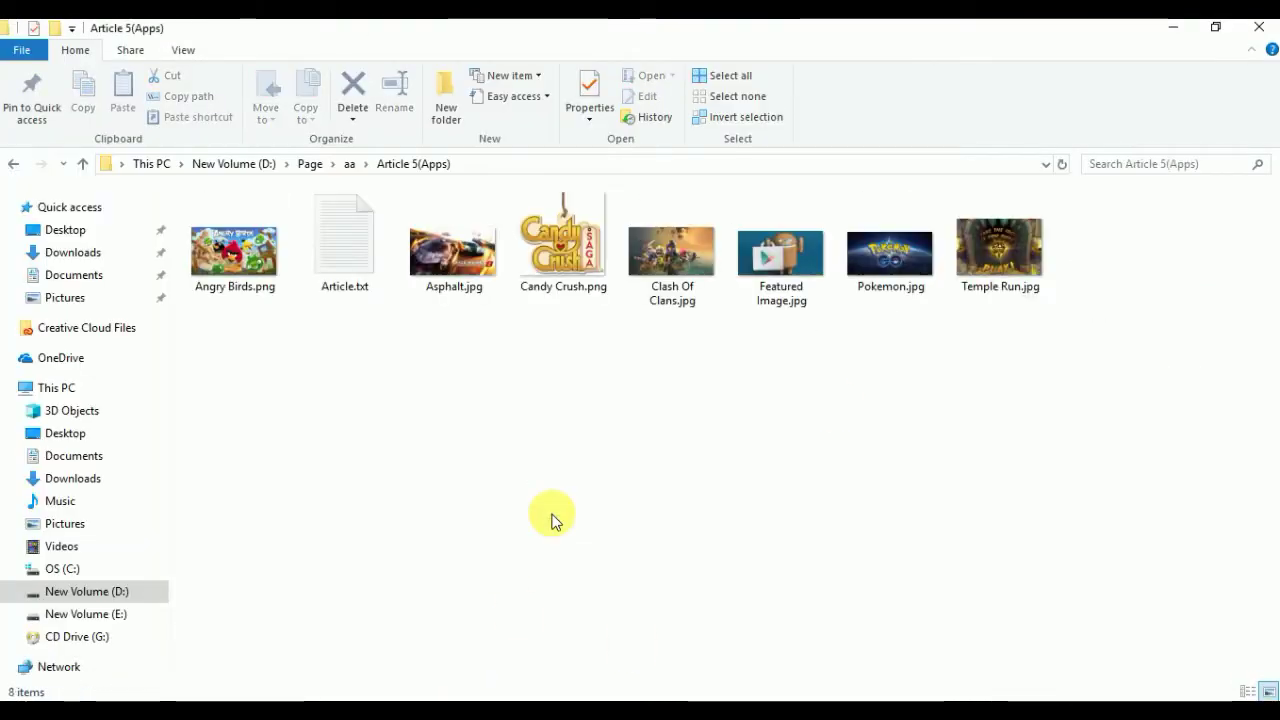
Copy all text of Article.txt from the Article 5(Apps) folder and paste it into the new post's body
{"action": "double_click", "coordinate": [352, 238]}
{"action": "key", "text": "ctrl+a"}
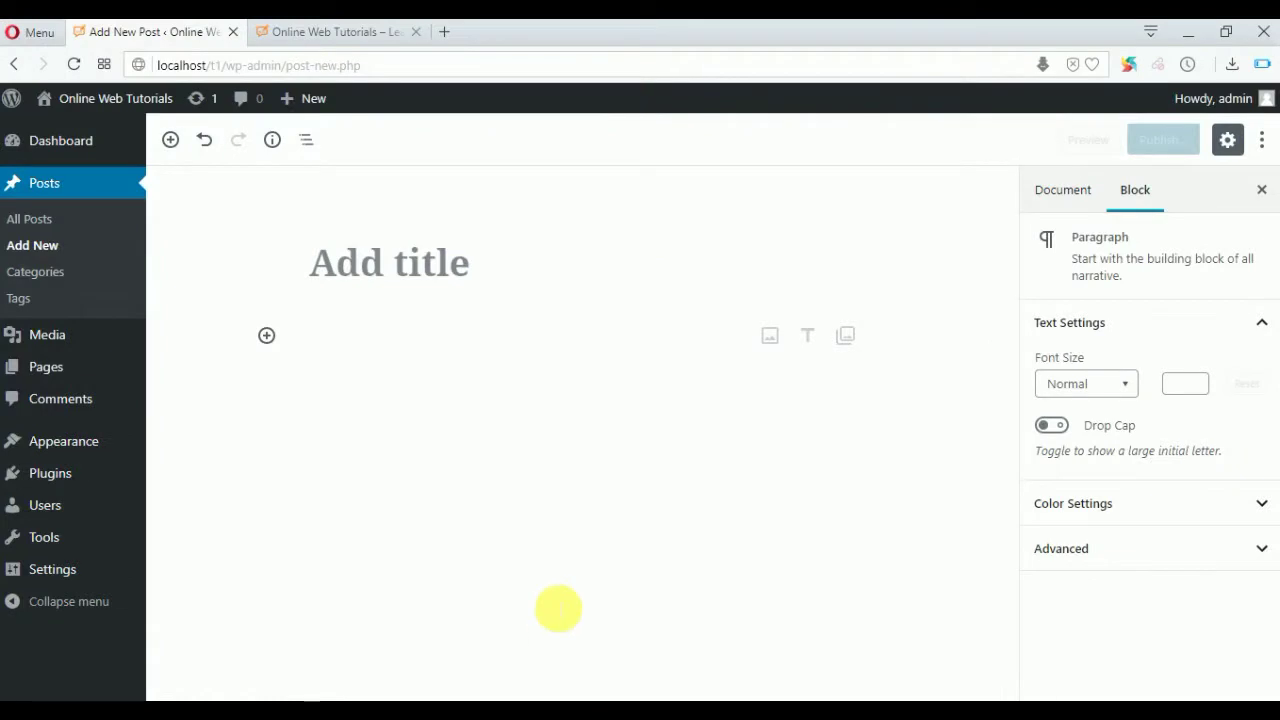
{"action": "key", "text": "ctrl+v"}
Move the line "The Most Popular Mobile Games Downloaded Over the Years" from the body into the post title
{"action": "left_click_drag", "start_coordinate": [750, 336], "coordinate": [300, 320]}
{"action": "key", "text": "BackSpace"}
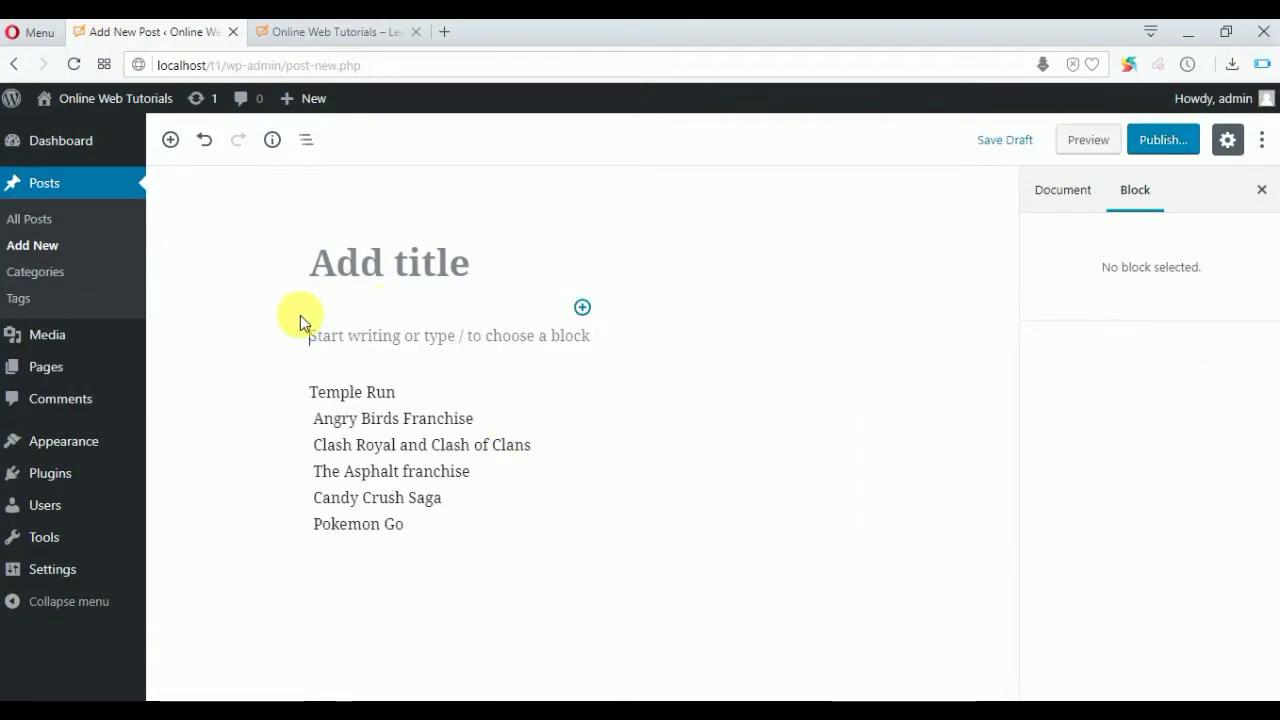
{"action": "left_click", "coordinate": [400, 263]}
{"action": "key", "text": "ctrl+v"}
Split the list after "Temple Run" and place an image block with Temple Run.jpg directly below that line
{"action": "left_click", "coordinate": [400, 493]}
{"action": "key", "text": "Return"}
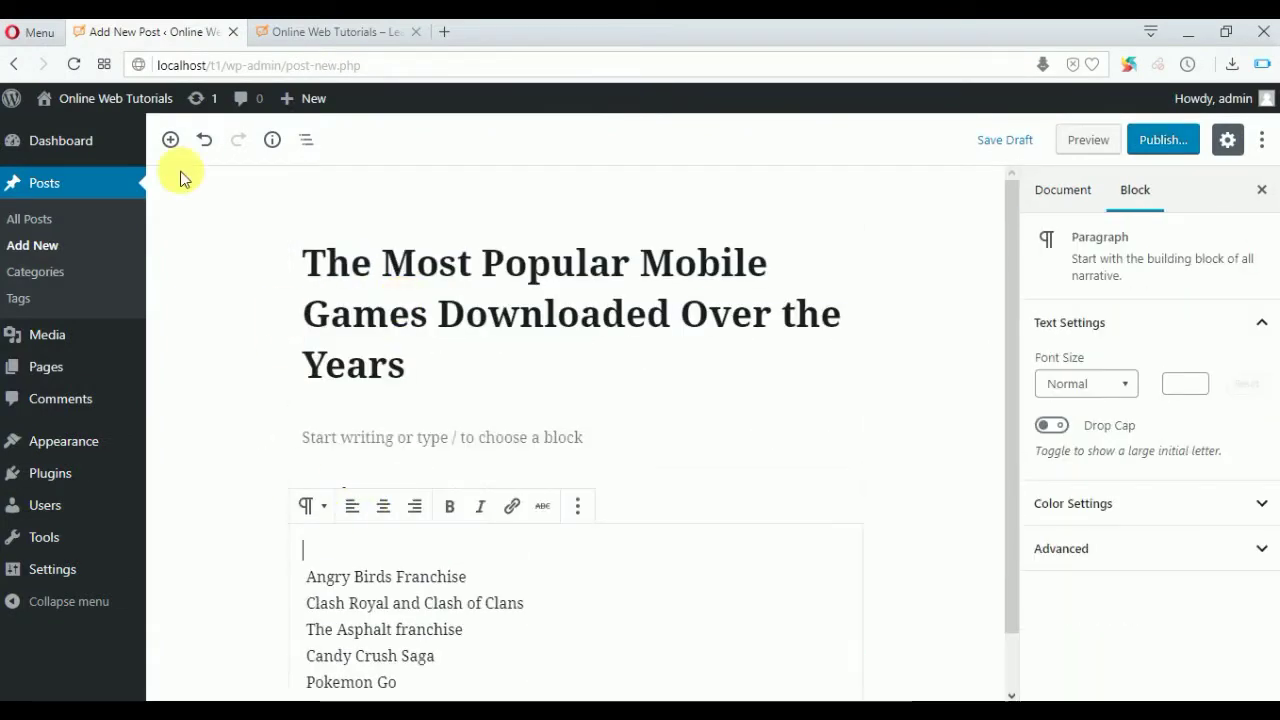
{"action": "left_click", "coordinate": [170, 139]}
{"action": "left_click", "coordinate": [330, 340]}
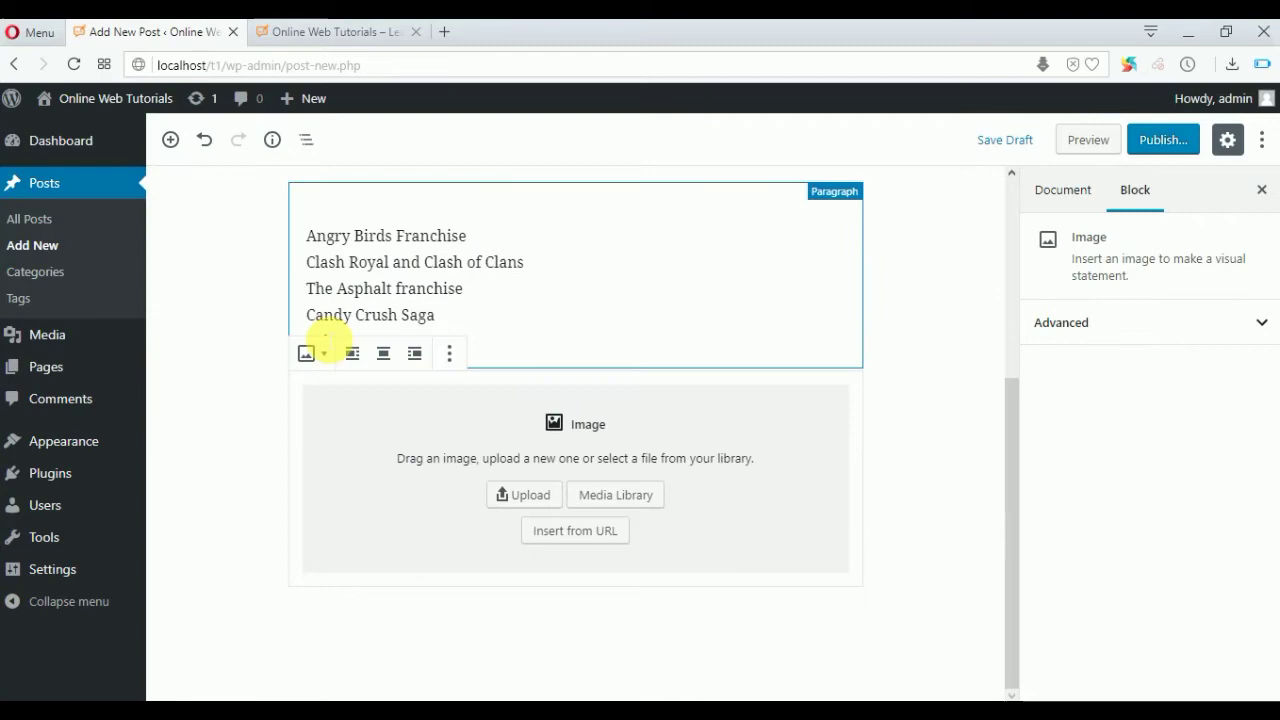
{"action": "left_click", "coordinate": [525, 496]}
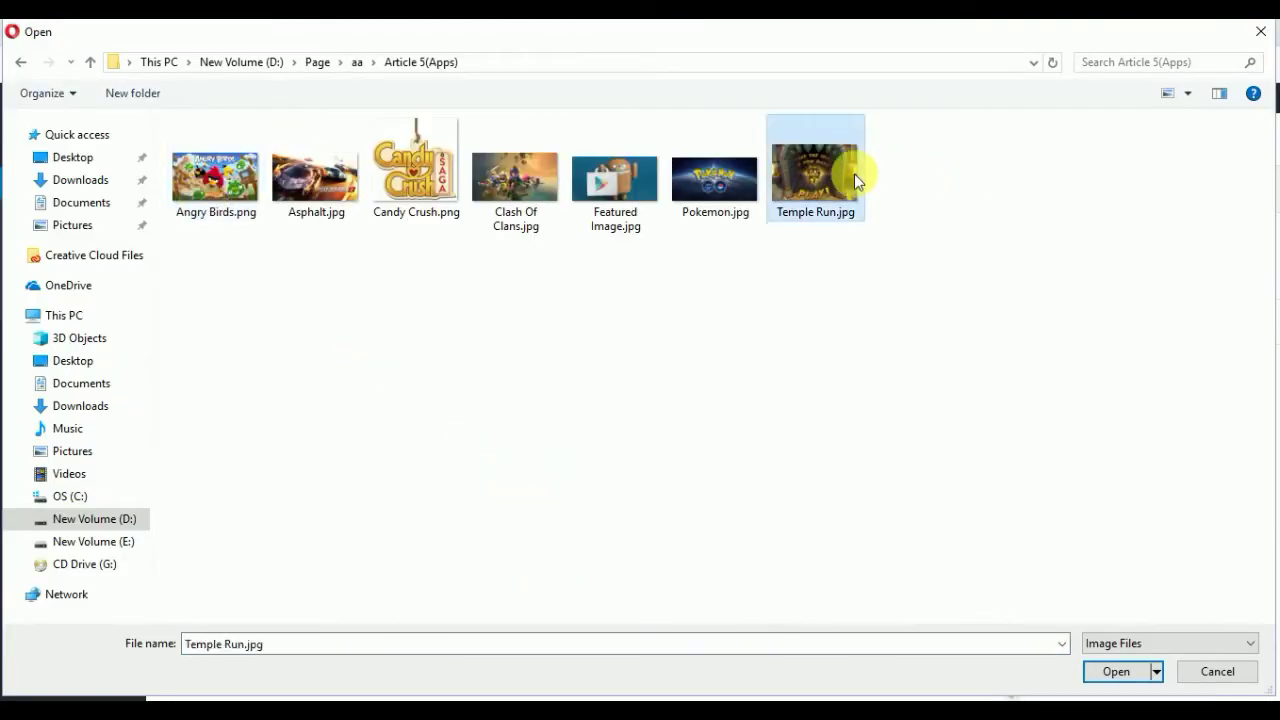
{"action": "double_click", "coordinate": [854, 174]}
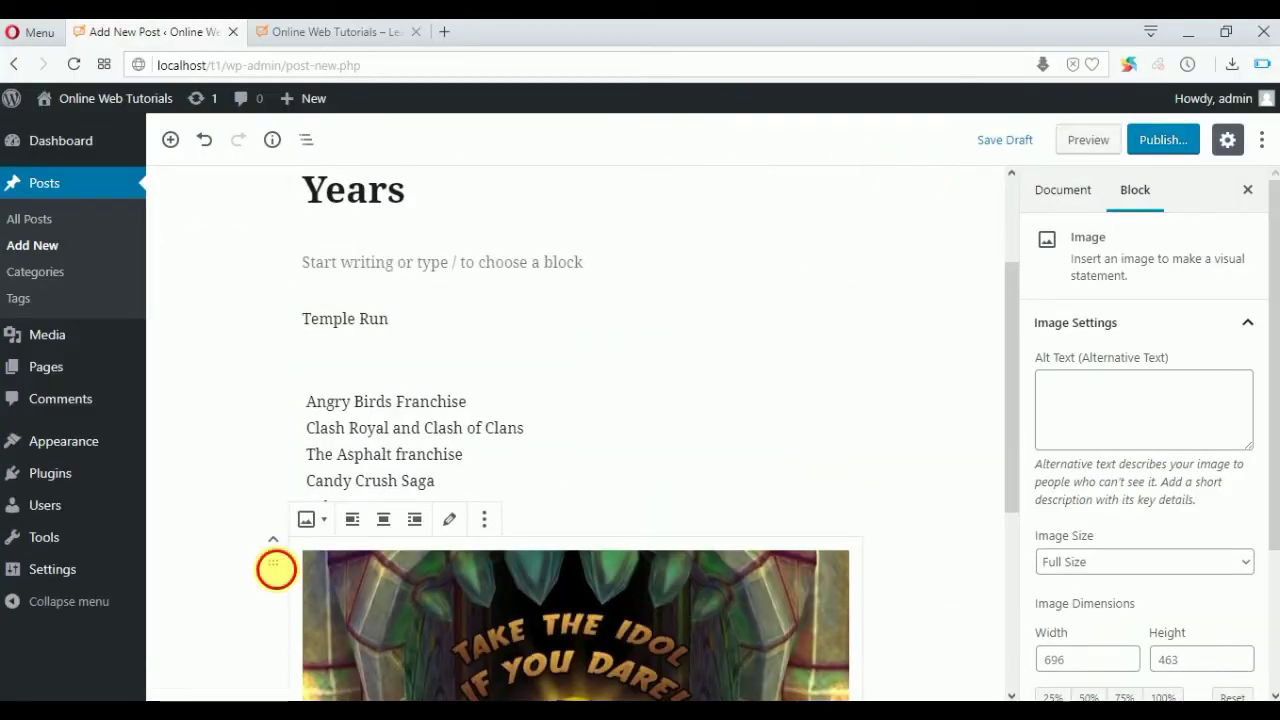
{"action": "left_click_drag", "start_coordinate": [276, 569], "coordinate": [306, 328]}
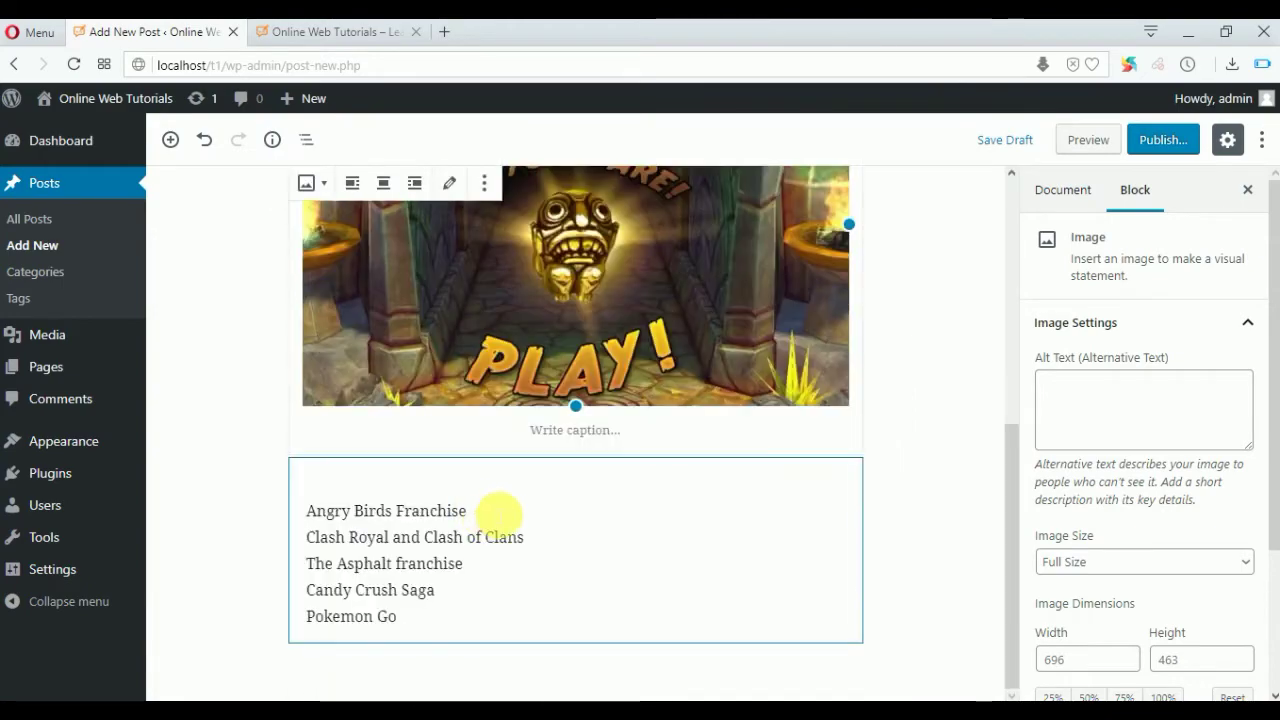
Split the list after "Angry Birds Franchise" and place an image block with Angry Birds.png directly below that line
{"action": "left_click", "coordinate": [499, 512]}
{"action": "key", "text": "Return"}
{"action": "left_click", "coordinate": [170, 139]}
{"action": "left_click", "coordinate": [331, 328]}
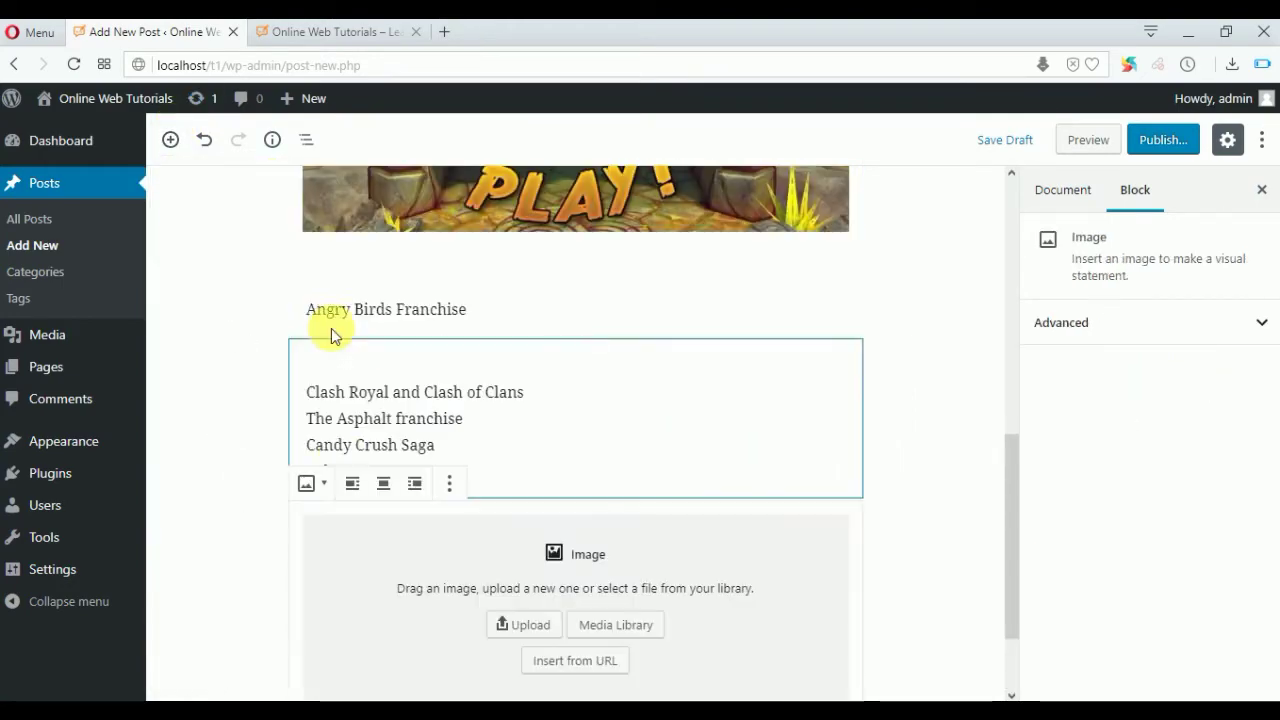
{"action": "left_click", "coordinate": [533, 628]}
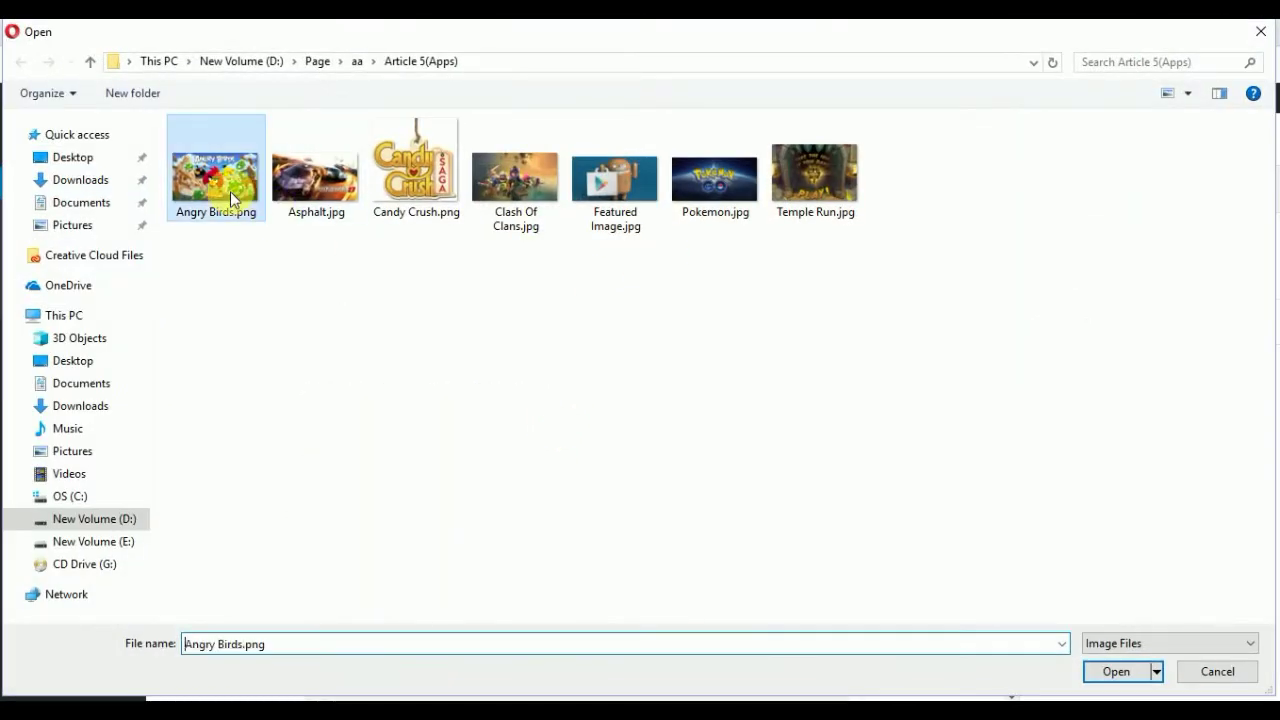
{"action": "double_click", "coordinate": [230, 191]}
{"action": "left_click_drag", "start_coordinate": [271, 523], "coordinate": [308, 326]}
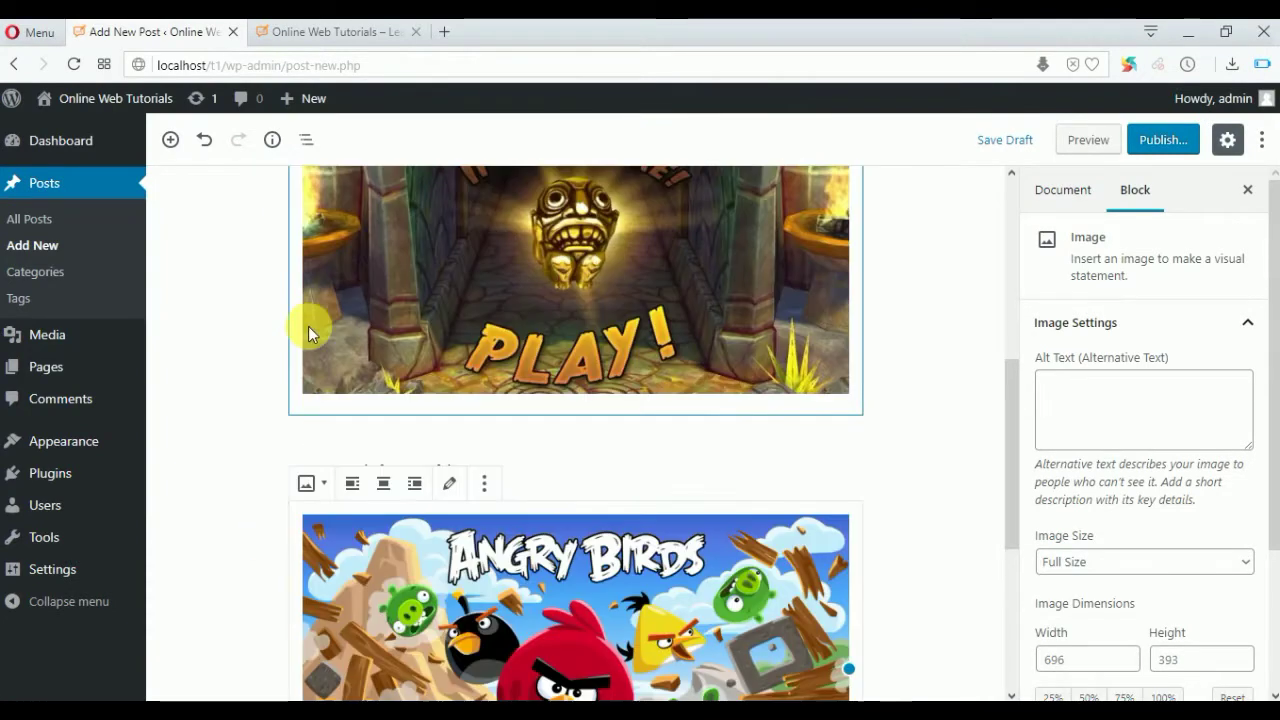
Split the list after "Clash Royal and Clash of Clans" and place an image block with Clash Of Clans.jpg directly below that line
{"action": "scroll", "coordinate": [308, 326], "scroll_direction": "down", "scroll_amount": 4}
{"action": "left_click", "coordinate": [589, 537]}
{"action": "key", "text": "Return"}
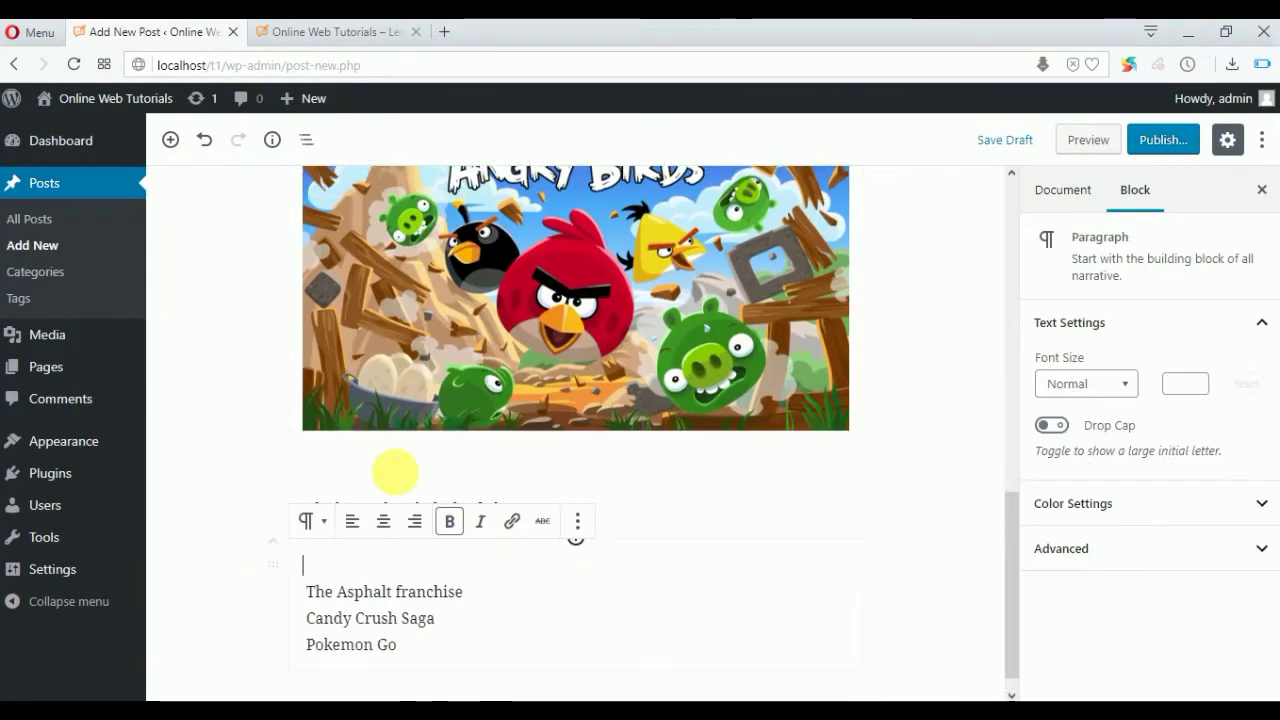
{"action": "left_click", "coordinate": [188, 143]}
{"action": "left_click", "coordinate": [334, 331]}
{"action": "left_click", "coordinate": [553, 640]}
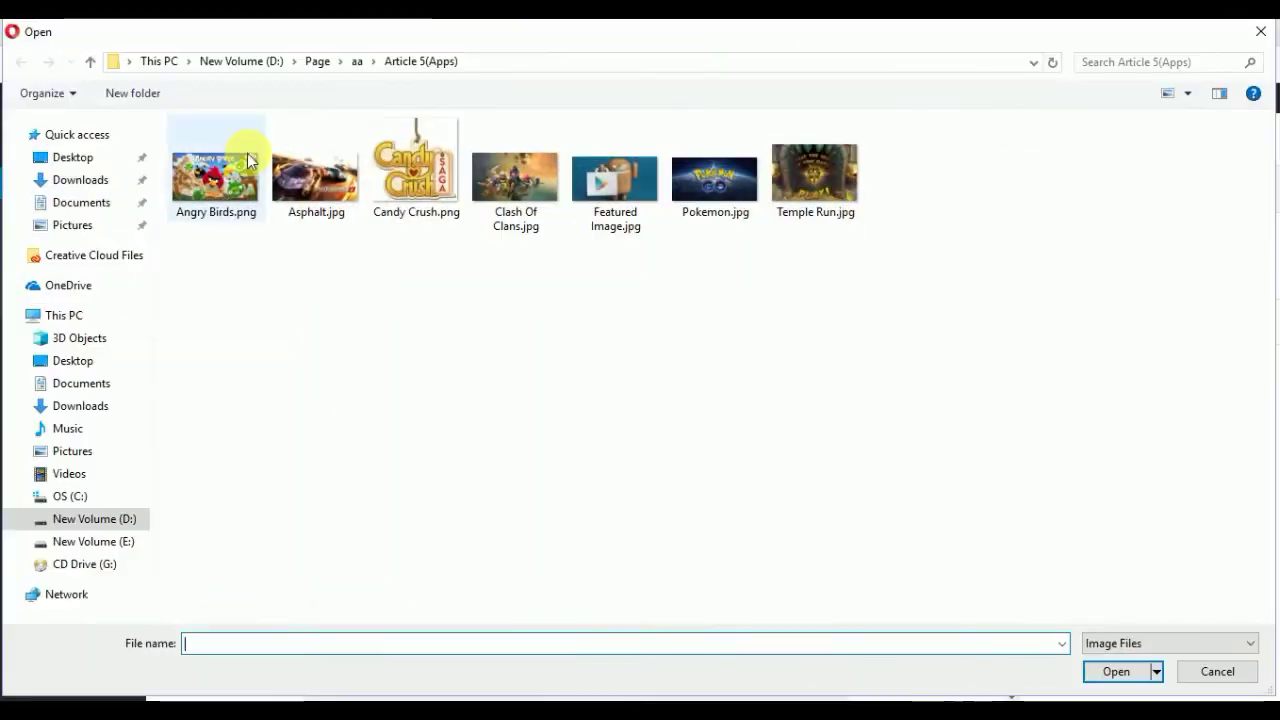
{"action": "double_click", "coordinate": [540, 195]}
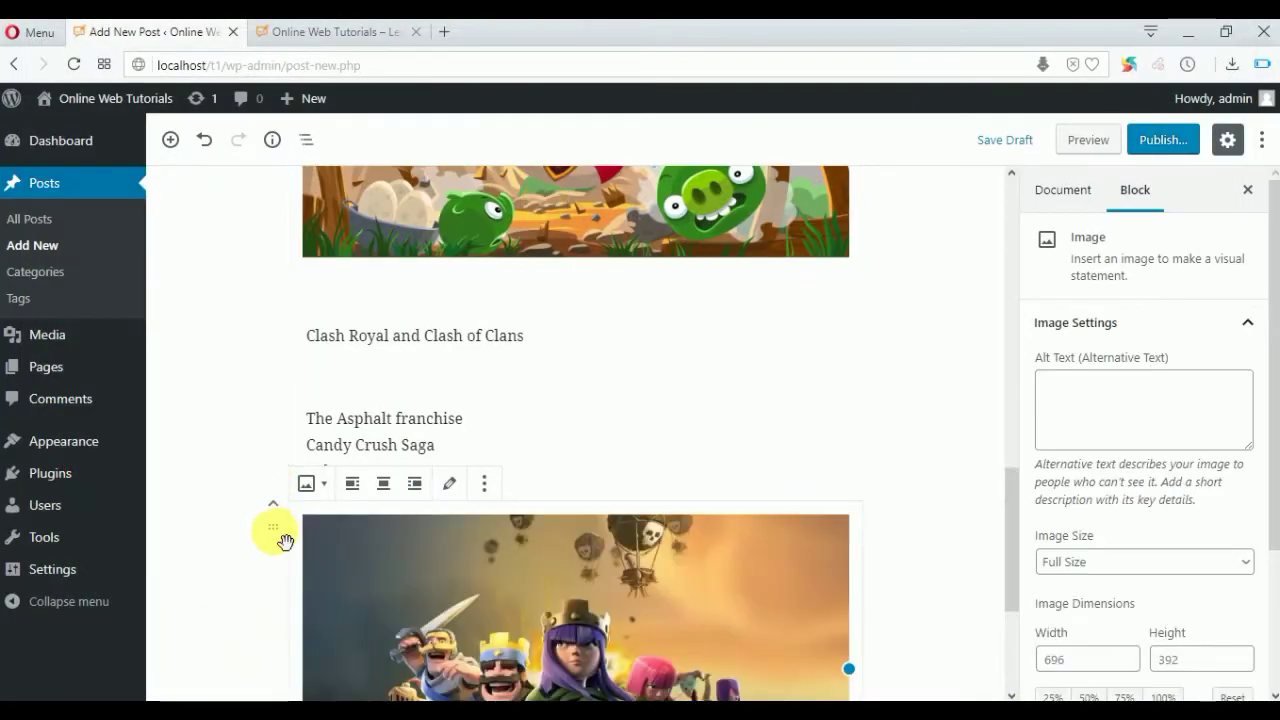
{"action": "left_click_drag", "start_coordinate": [283, 534], "coordinate": [318, 462]}
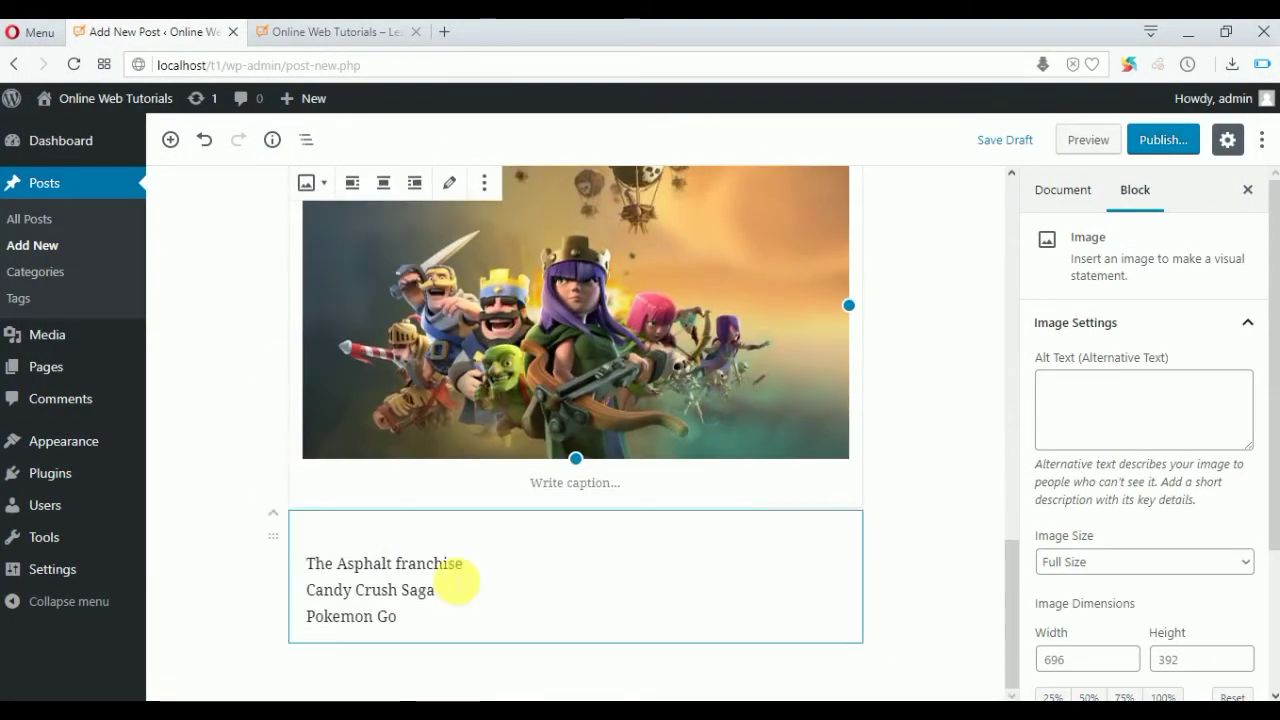
Split the list after "The Asphalt franchise" and place an image block with Asphalt.jpg directly below that line
{"action": "left_click", "coordinate": [500, 572]}
{"action": "left_click", "coordinate": [170, 140]}
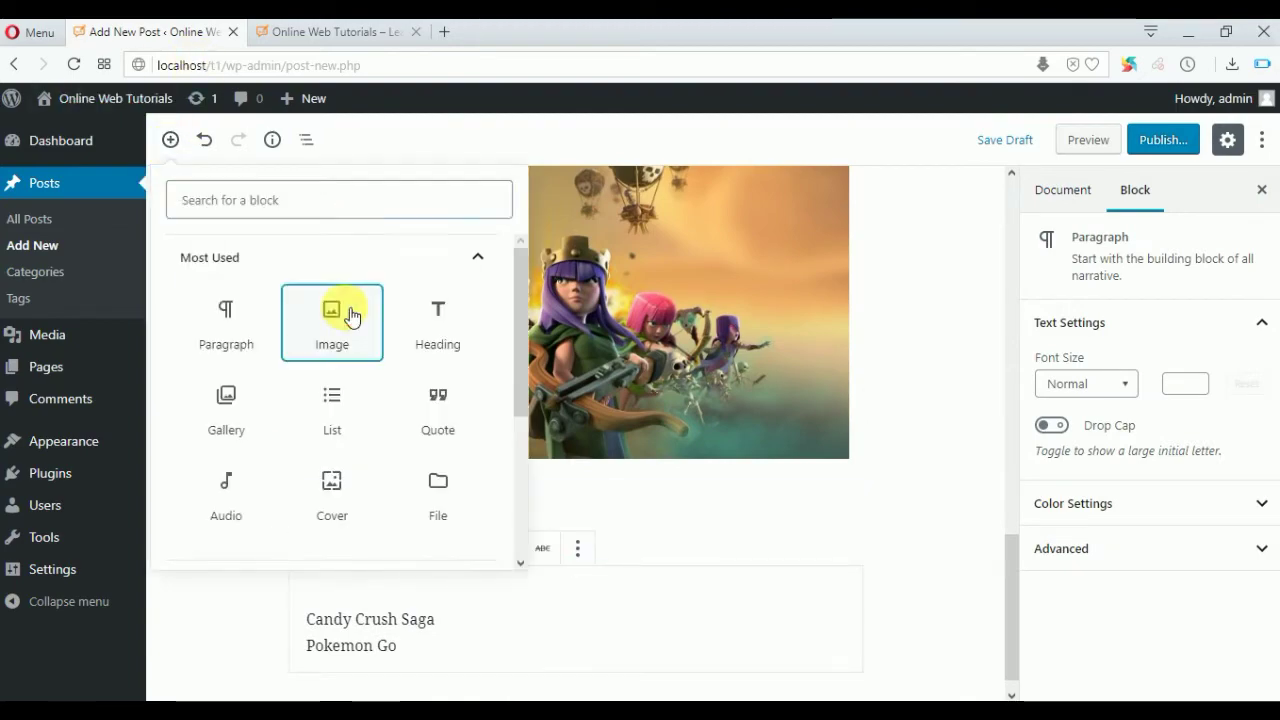
{"action": "left_click", "coordinate": [338, 312]}
{"action": "left_click", "coordinate": [543, 636]}
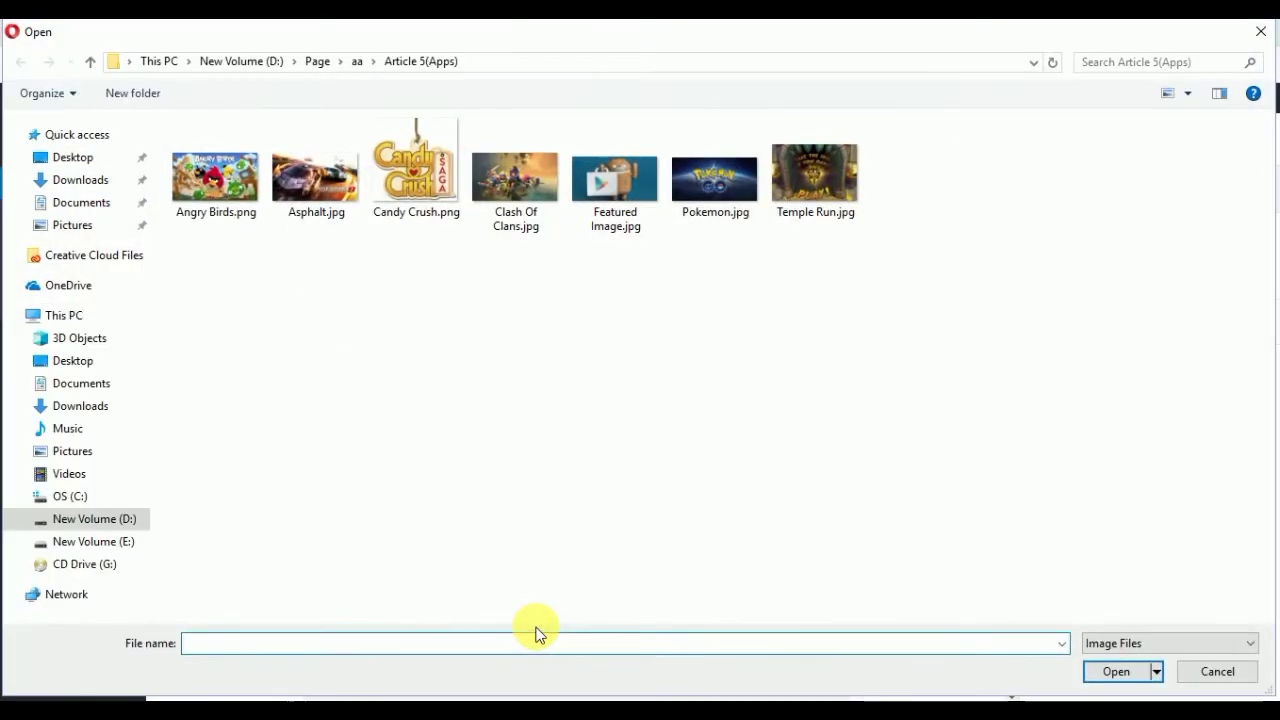
{"action": "double_click", "coordinate": [314, 180]}
{"action": "scroll", "coordinate": [271, 500], "scroll_direction": "up", "scroll_amount": 2}
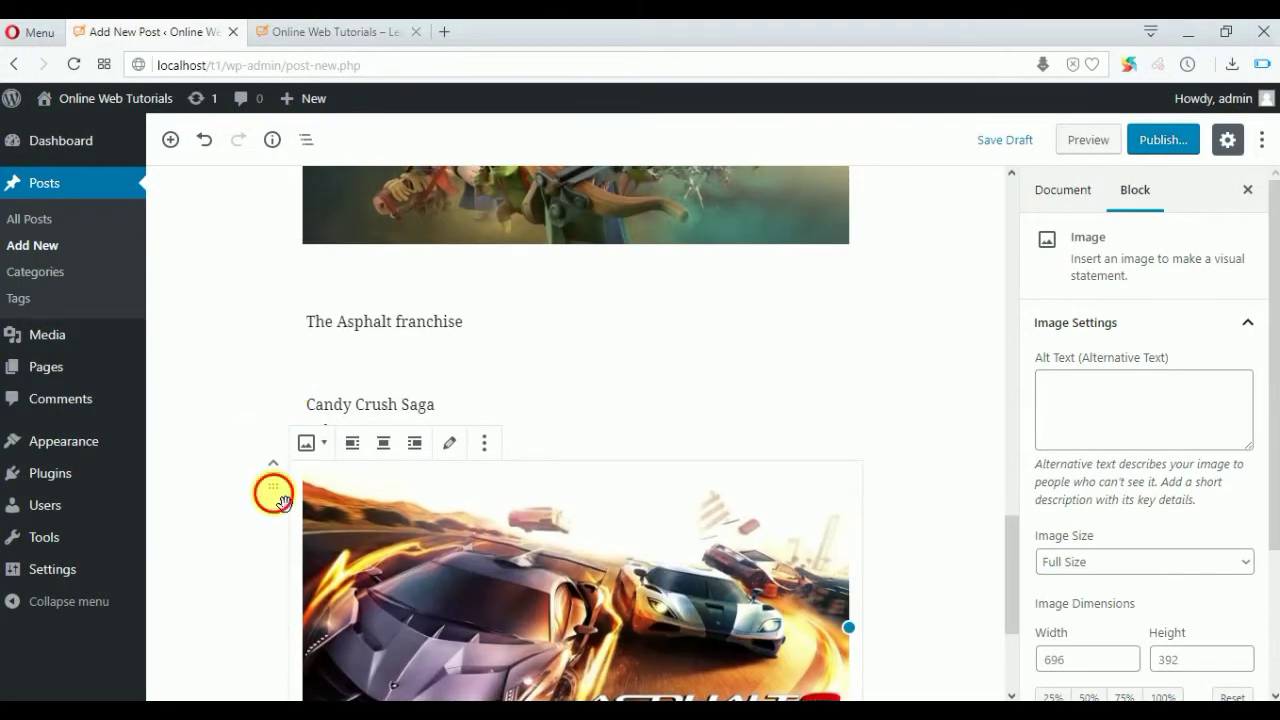
{"action": "left_click_drag", "start_coordinate": [283, 502], "coordinate": [237, 517]}
Split the list after "Candy Crush Saga" and place an image block with Candy Crush.png directly below that line
{"action": "left_click", "coordinate": [495, 605]}
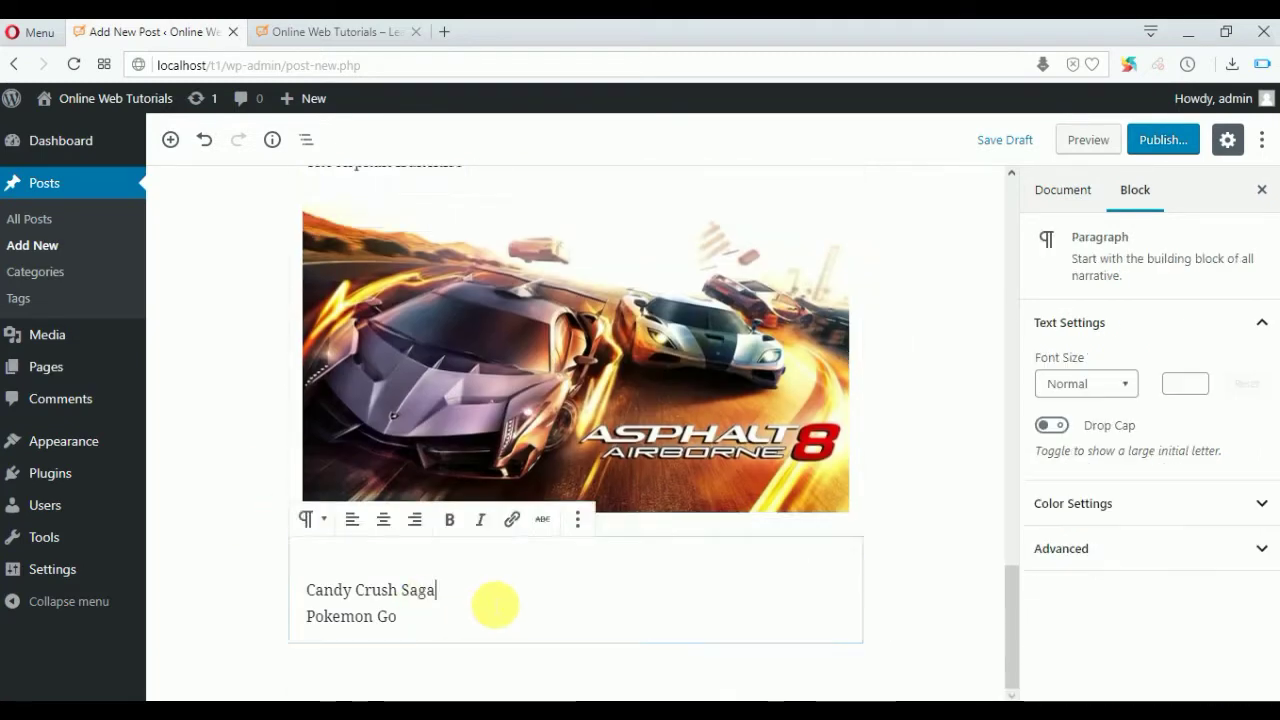
{"action": "left_click", "coordinate": [170, 139]}
{"action": "left_click", "coordinate": [331, 308]}
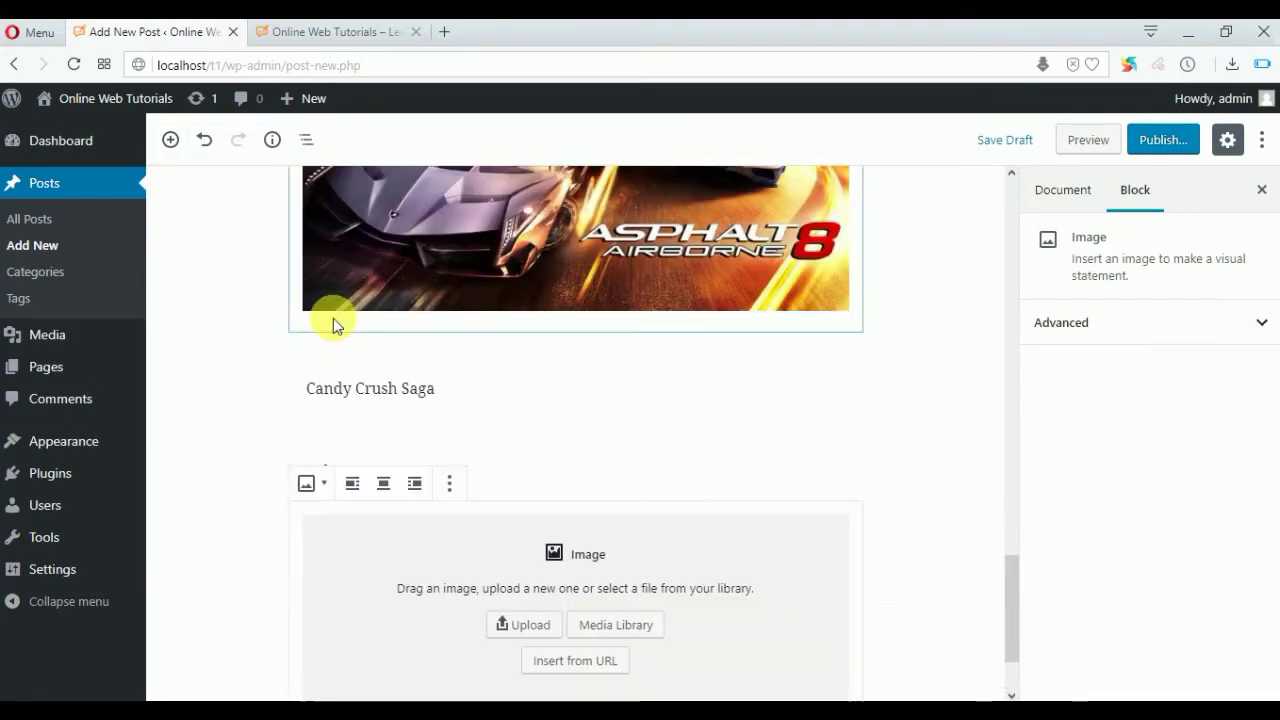
{"action": "left_click", "coordinate": [530, 626]}
{"action": "double_click", "coordinate": [432, 183]}
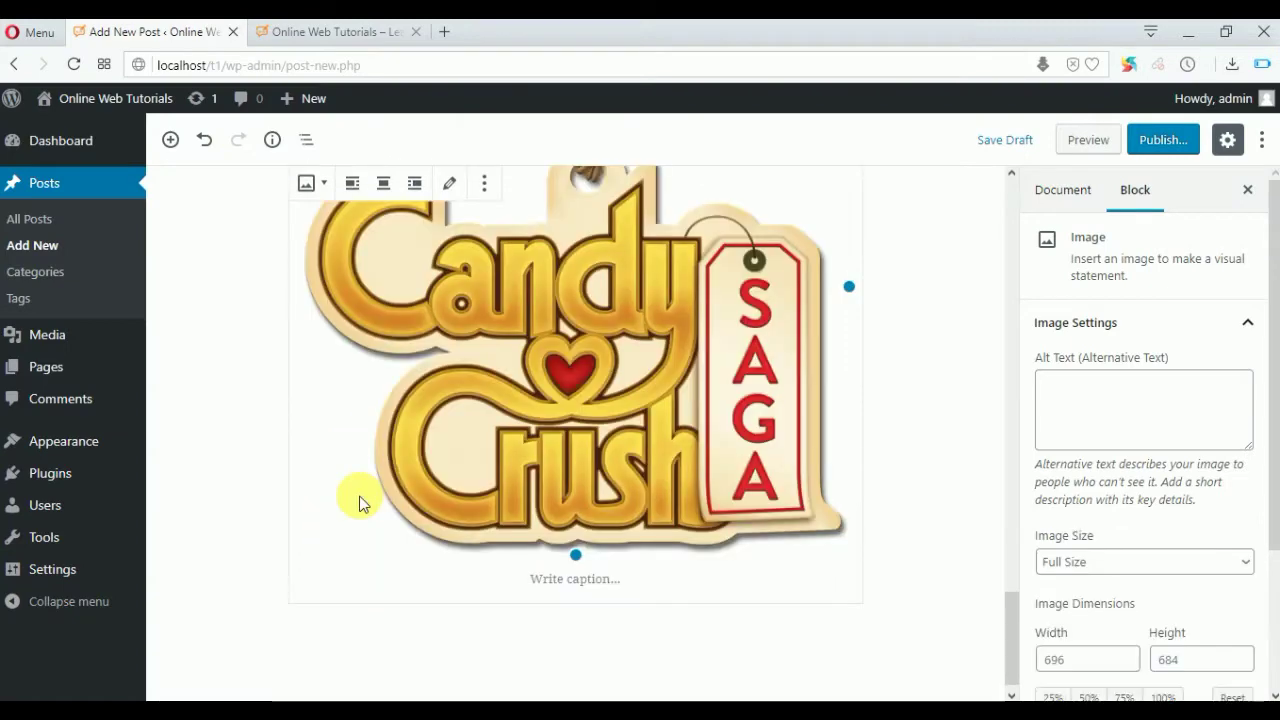
{"action": "left_click_drag", "start_coordinate": [284, 395], "coordinate": [314, 243]}
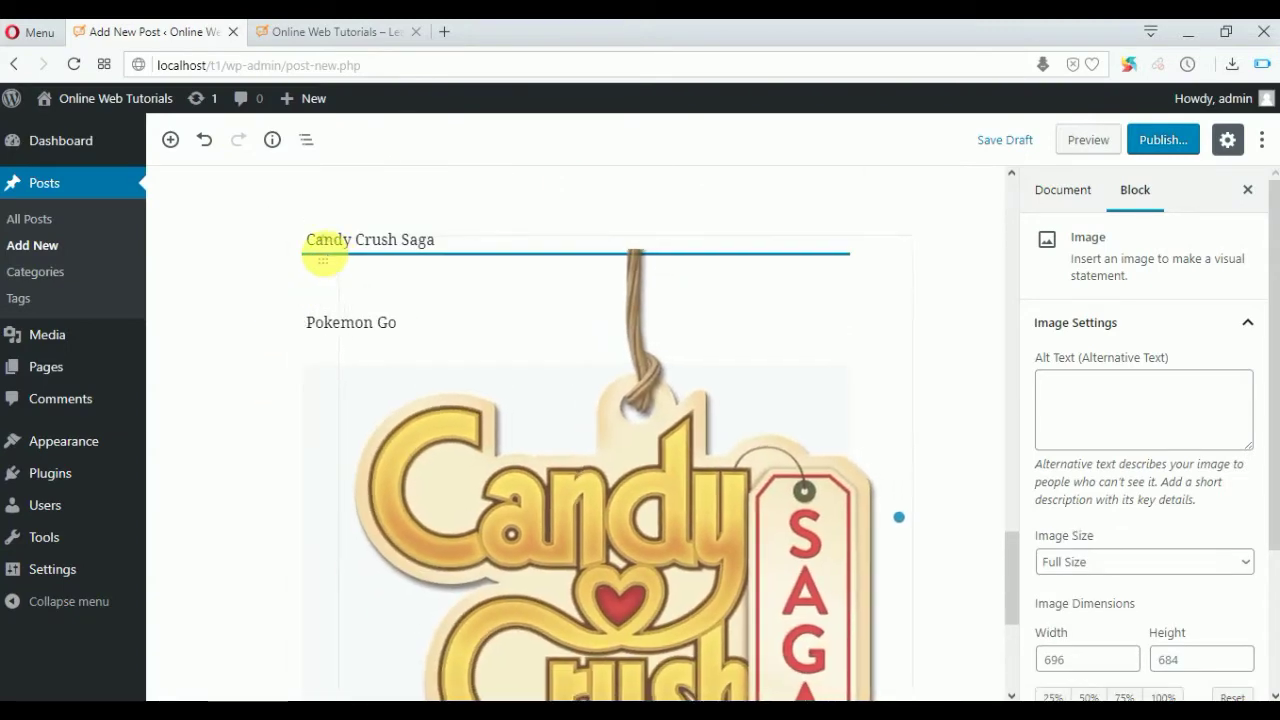
Insert an image block with Pokemon.jpg below the "Pokemon Go" line that ends the post
{"action": "scroll", "coordinate": [203, 466], "scroll_direction": "down", "scroll_amount": 3}
{"action": "left_click", "coordinate": [437, 626]}
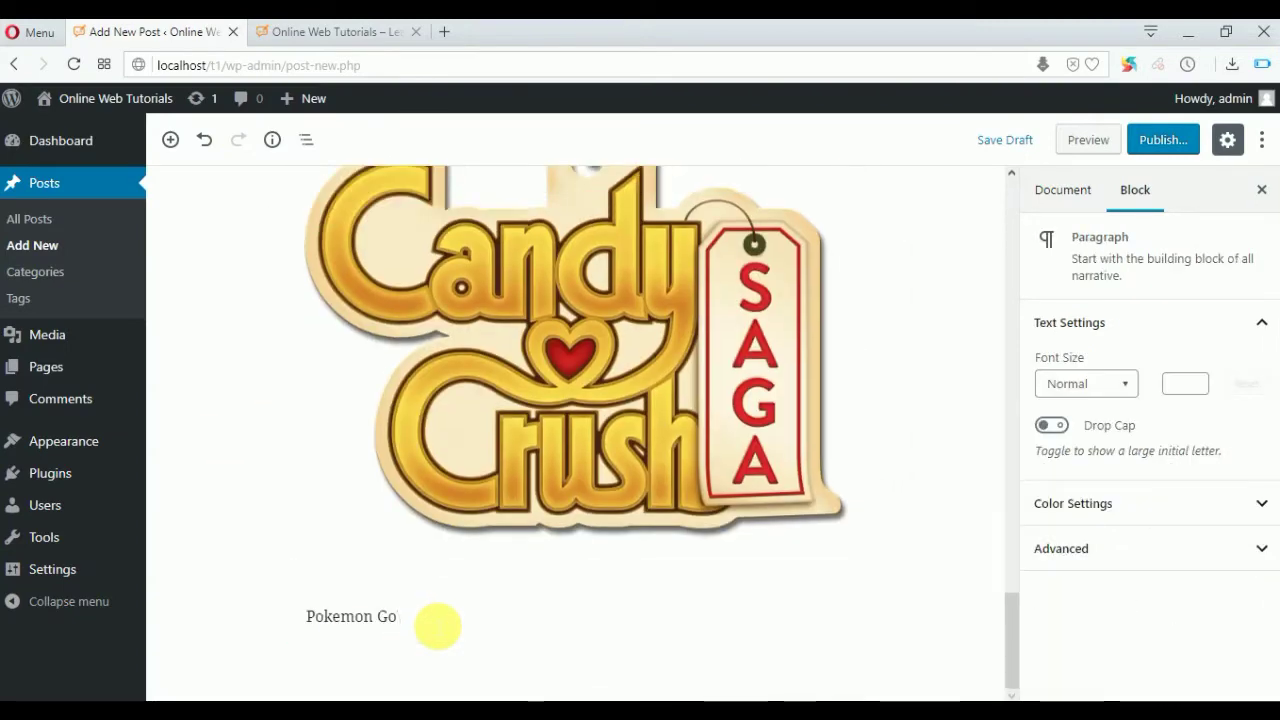
{"action": "key", "text": "Return"}
{"action": "left_click", "coordinate": [170, 139]}
{"action": "left_click", "coordinate": [369, 305]}
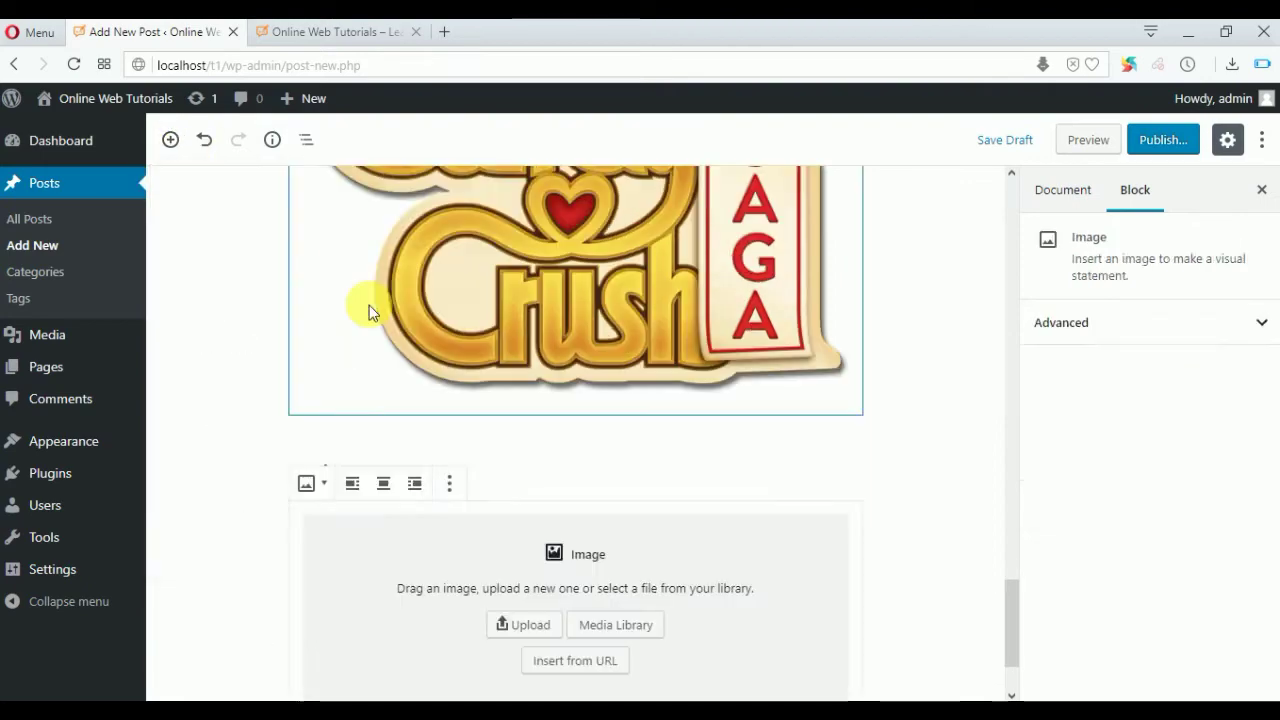
{"action": "left_click", "coordinate": [521, 629]}
{"action": "double_click", "coordinate": [735, 200]}
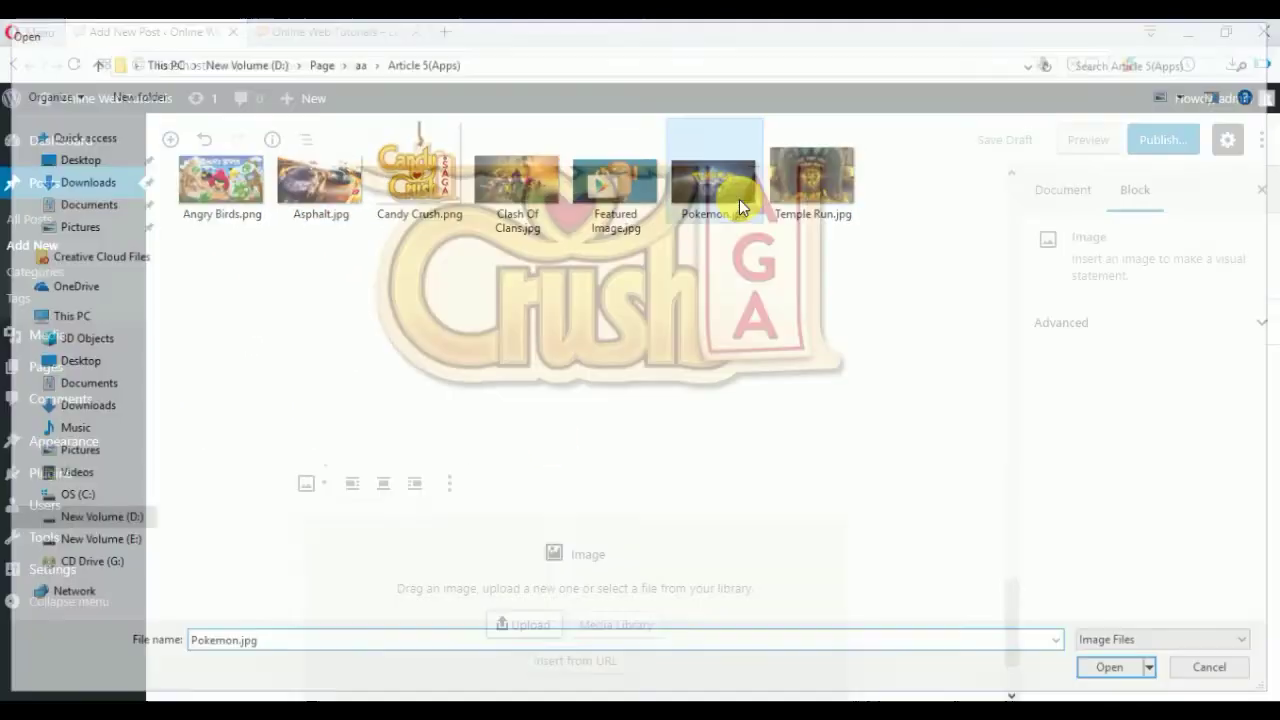
Assign the post to the Apps category and upload Featured Image.jpg from the article's folder as its featured image
{"action": "left_click", "coordinate": [947, 355]}
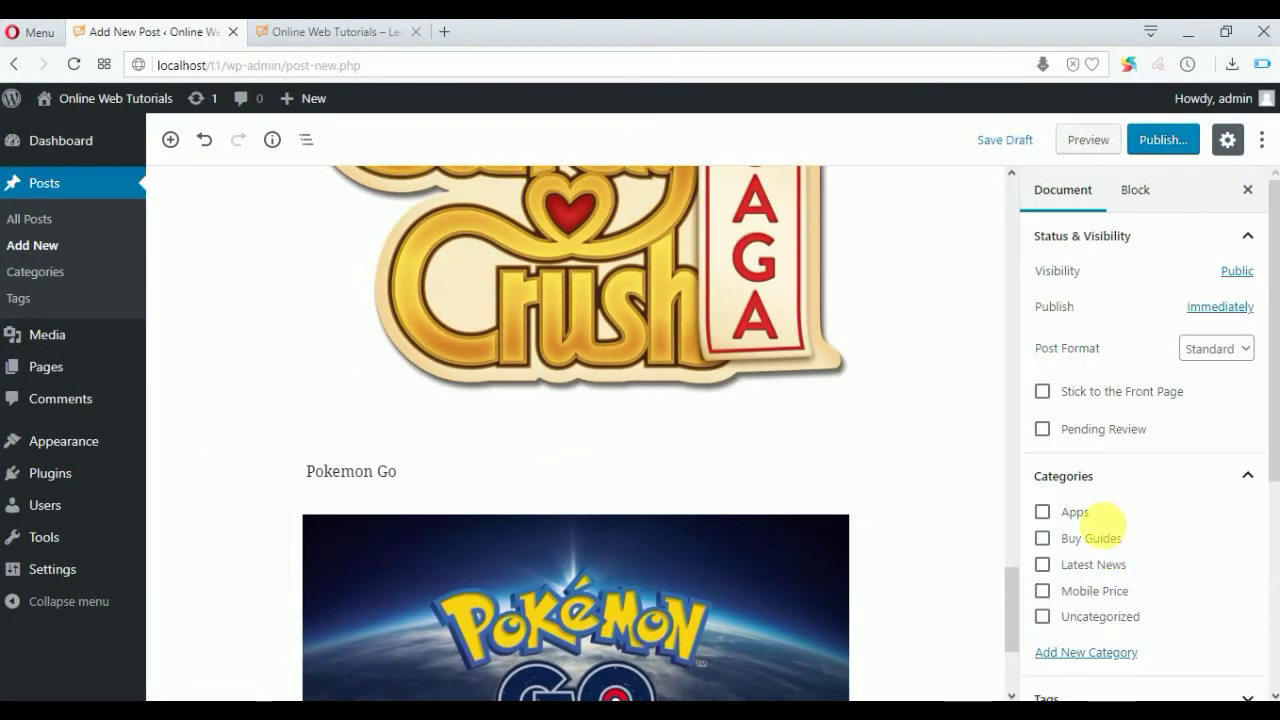
{"action": "scroll", "coordinate": [1097, 525], "scroll_direction": "down", "scroll_amount": 4}
{"action": "left_click", "coordinate": [1174, 425]}
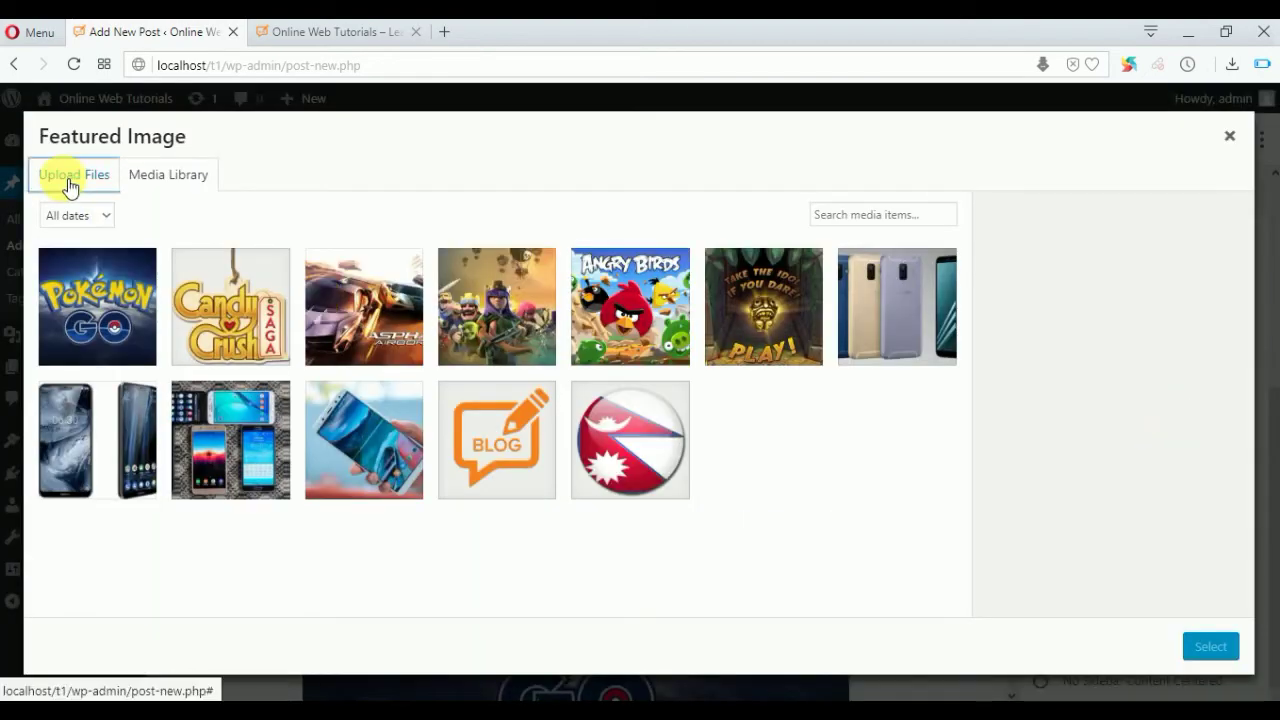
{"action": "left_click", "coordinate": [40, 178]}
{"action": "left_click", "coordinate": [629, 425]}
{"action": "double_click", "coordinate": [723, 218]}
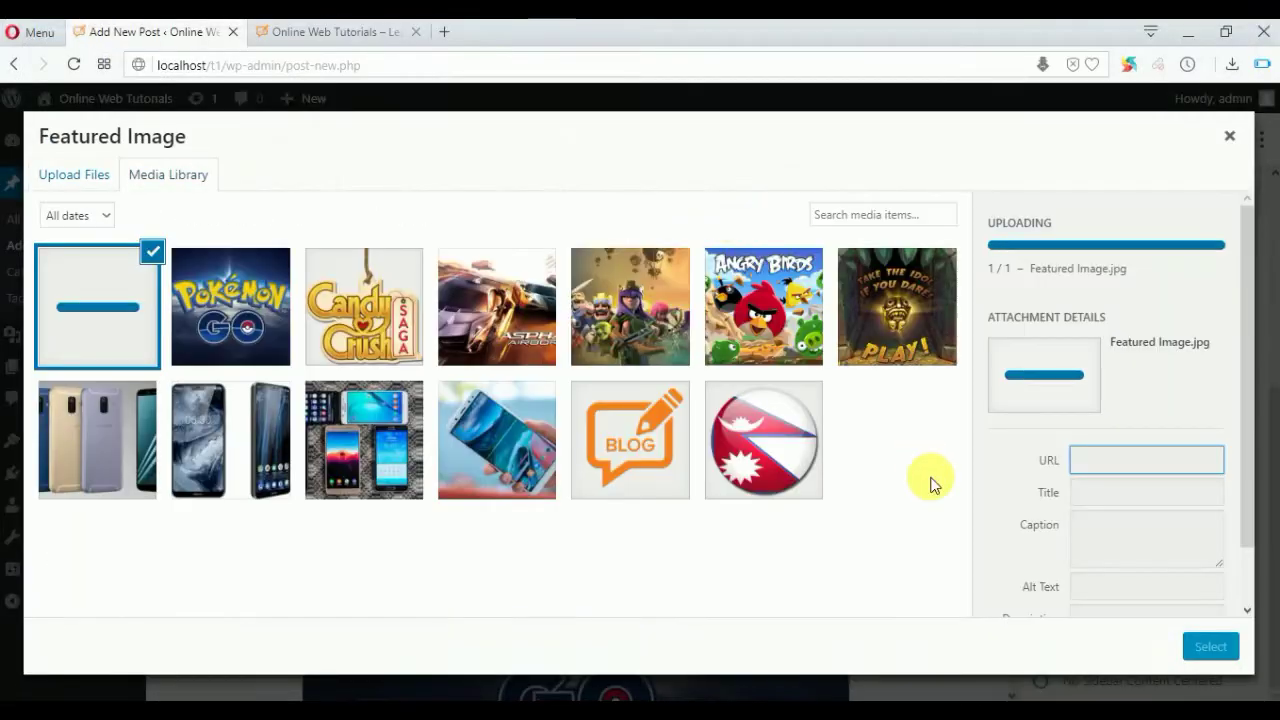
{"action": "left_click", "coordinate": [1109, 598]}
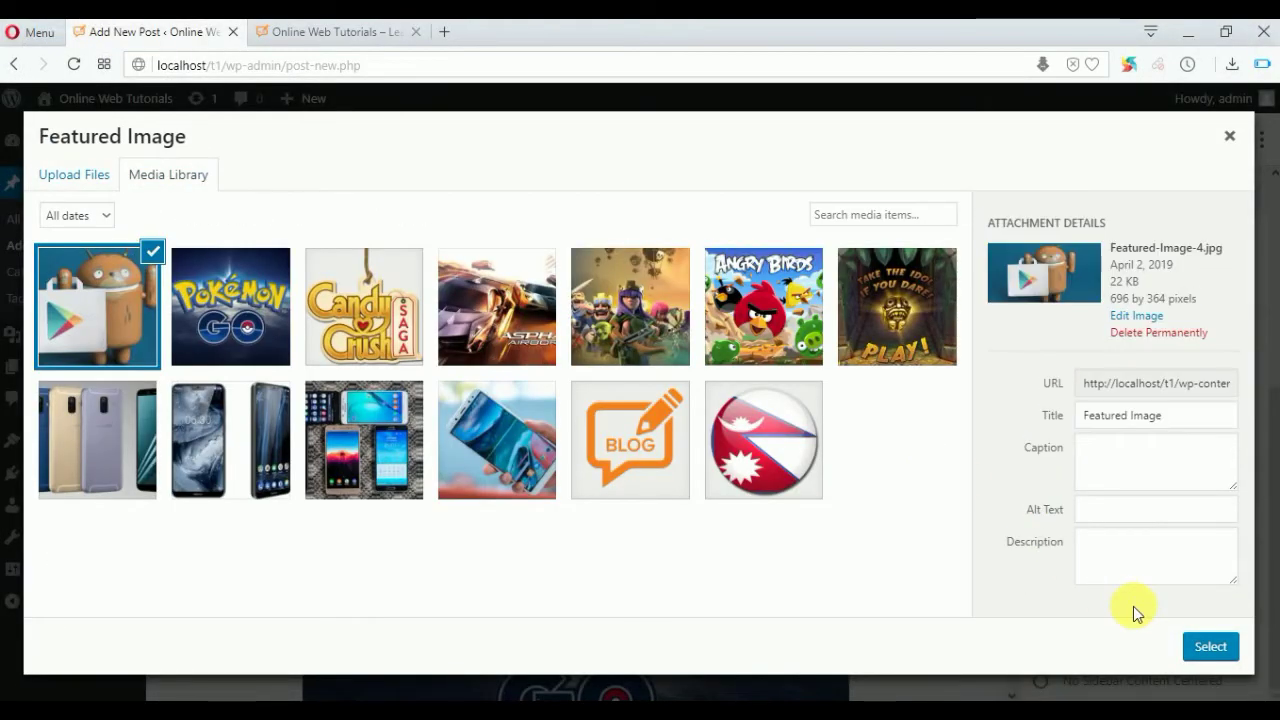
{"action": "left_click", "coordinate": [1195, 635]}
Publish the post and reload the site's front page to check how it is displayed
{"action": "scroll", "coordinate": [1220, 640], "scroll_direction": "down", "scroll_amount": 3}
{"action": "scroll", "coordinate": [1200, 450], "scroll_direction": "up", "scroll_amount": 5}
{"action": "left_click", "coordinate": [1180, 142]}
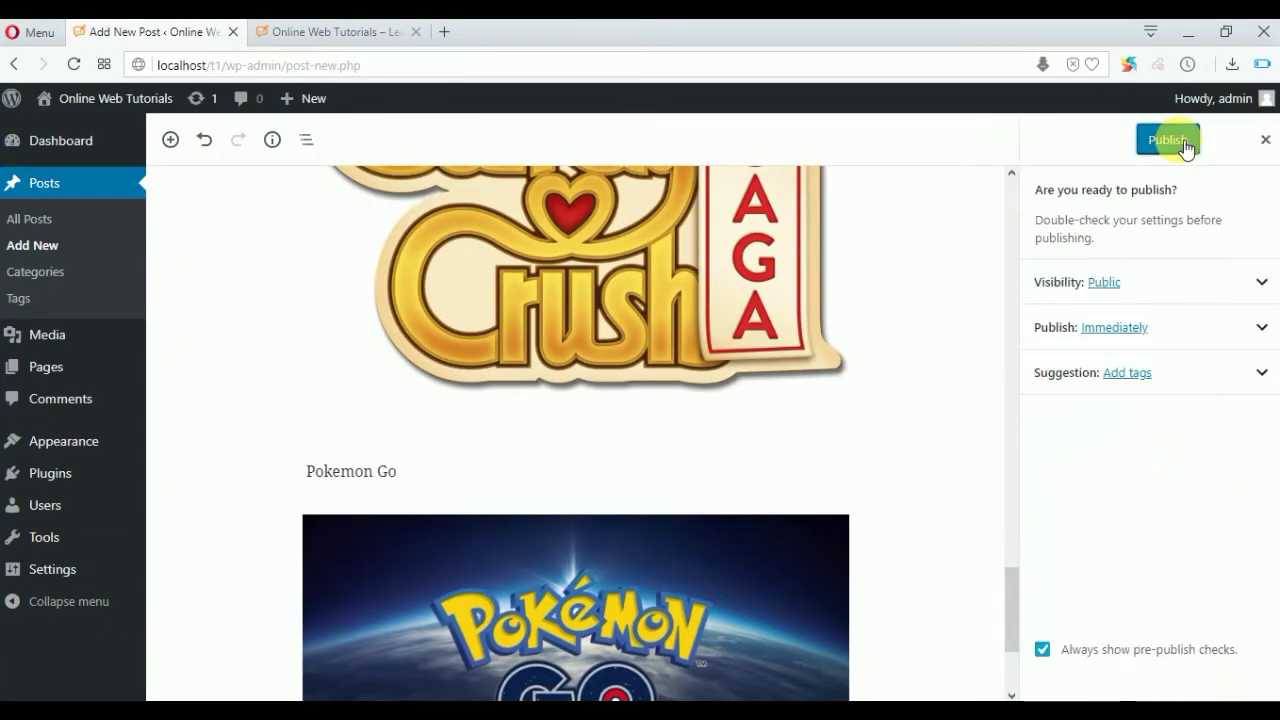
{"action": "left_click", "coordinate": [1167, 140]}
{"action": "left_click", "coordinate": [376, 35]}
{"action": "left_click", "coordinate": [74, 65]}
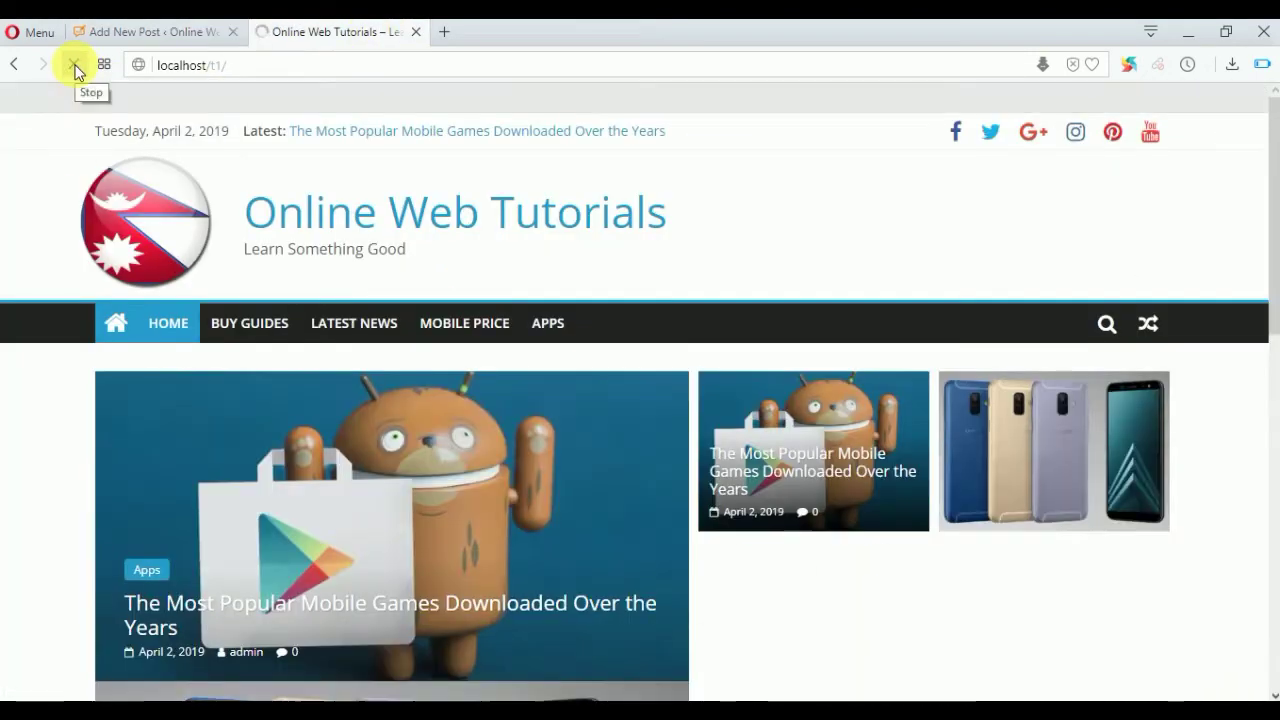
{"action": "scroll", "coordinate": [429, 277], "scroll_direction": "down", "scroll_amount": 1}
{"action": "scroll", "coordinate": [429, 277], "scroll_direction": "up", "scroll_amount": 1}
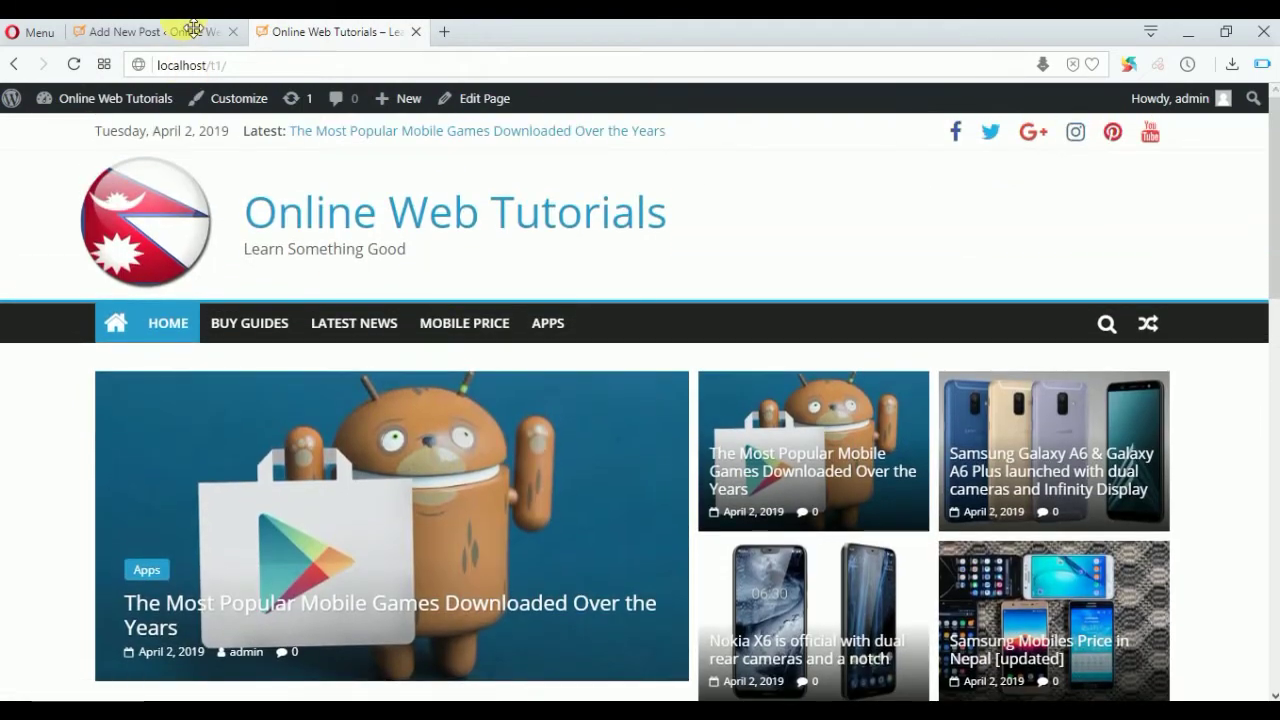
Return to the site administration and open the list of widget areas in the theme customizer
{"action": "left_click", "coordinate": [180, 31]}
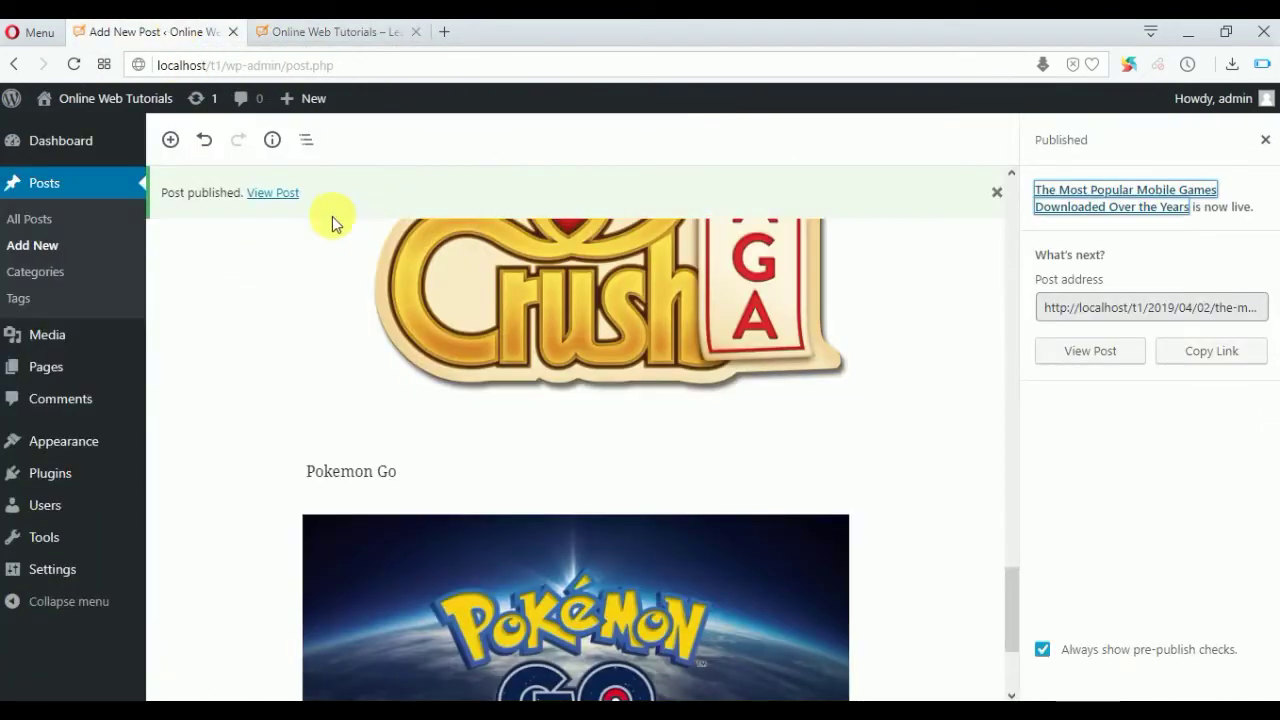
{"action": "mouse_move", "coordinate": [120, 441]}
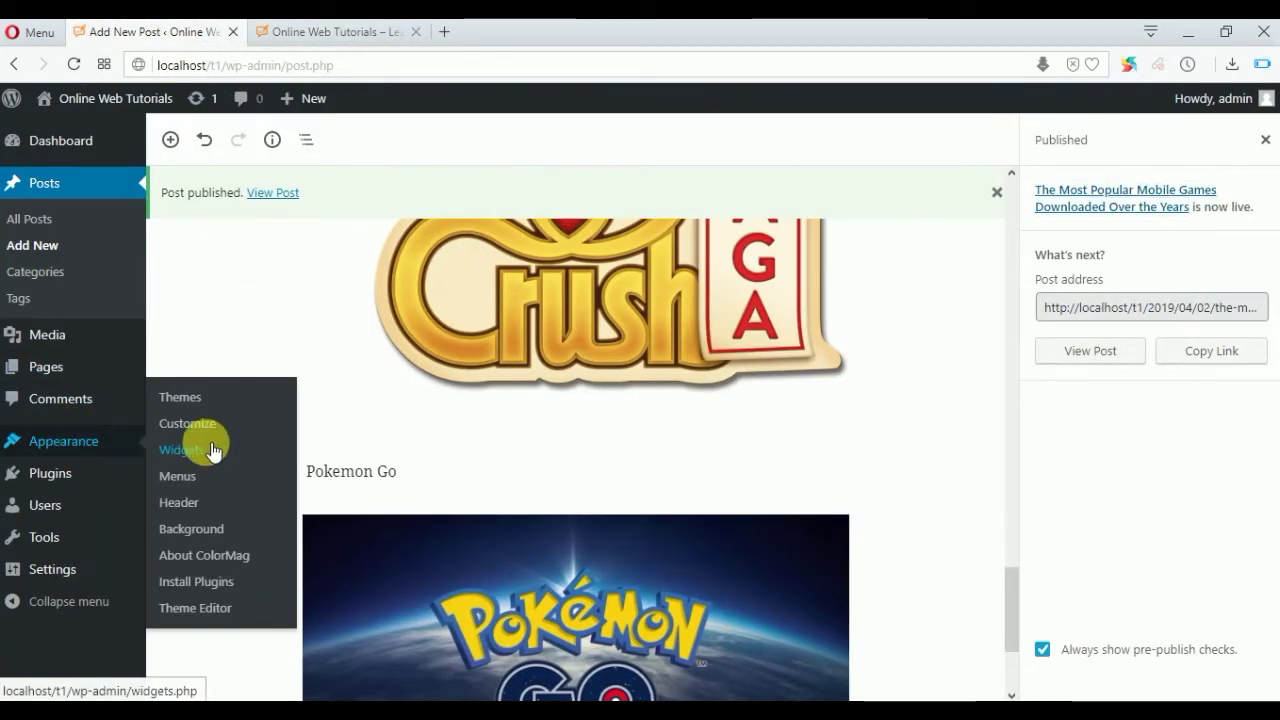
{"action": "left_click", "coordinate": [212, 451]}
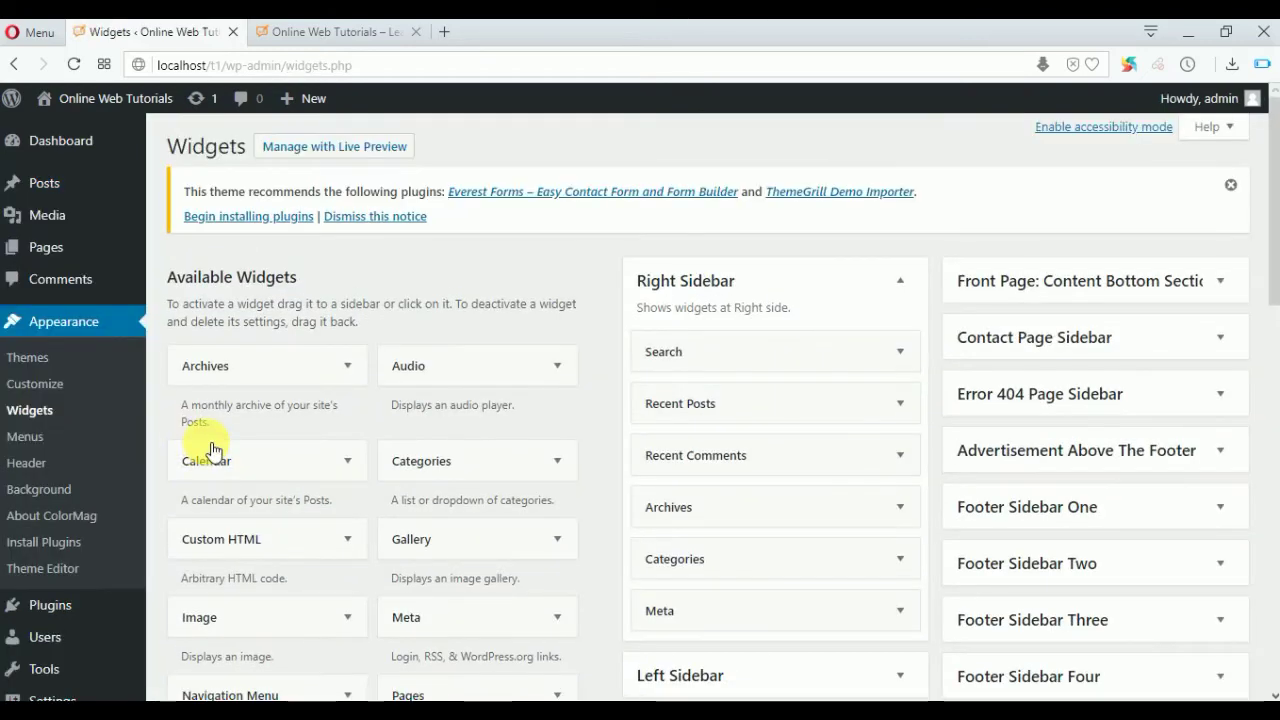
{"action": "left_click", "coordinate": [57, 386]}
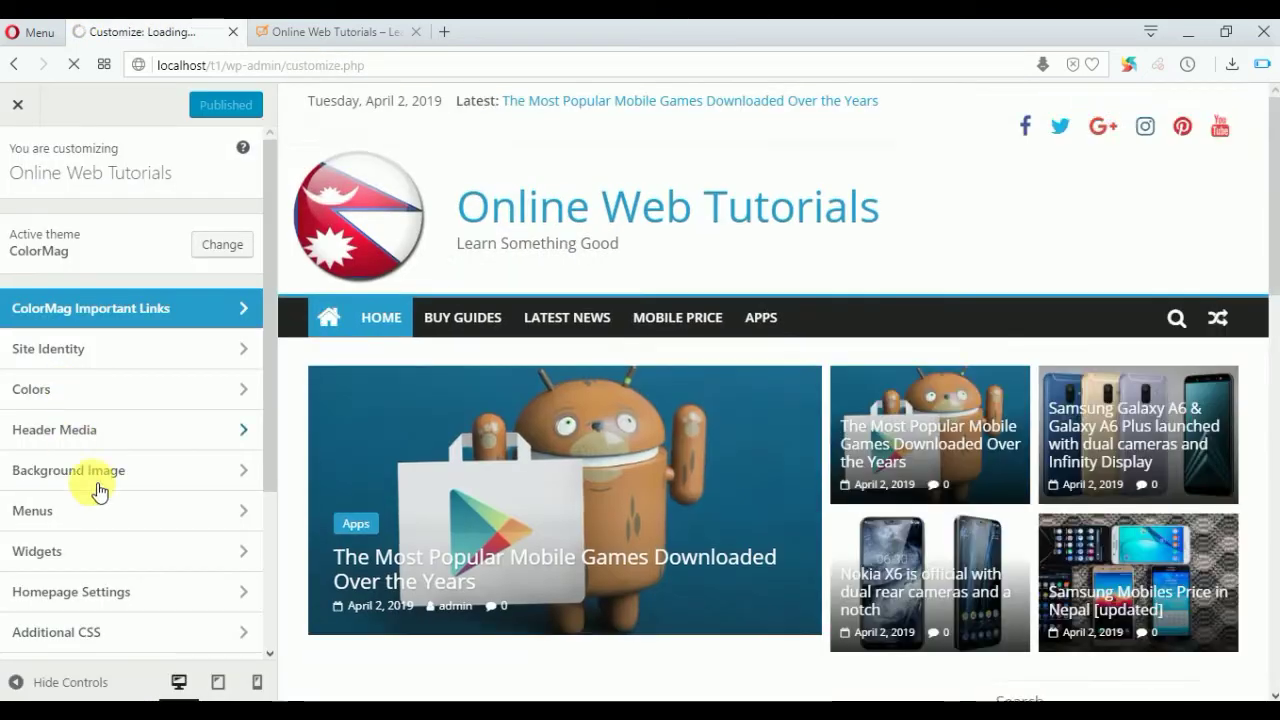
{"action": "left_click", "coordinate": [122, 549]}
{"action": "scroll", "coordinate": [122, 543], "scroll_direction": "down", "scroll_amount": 2}
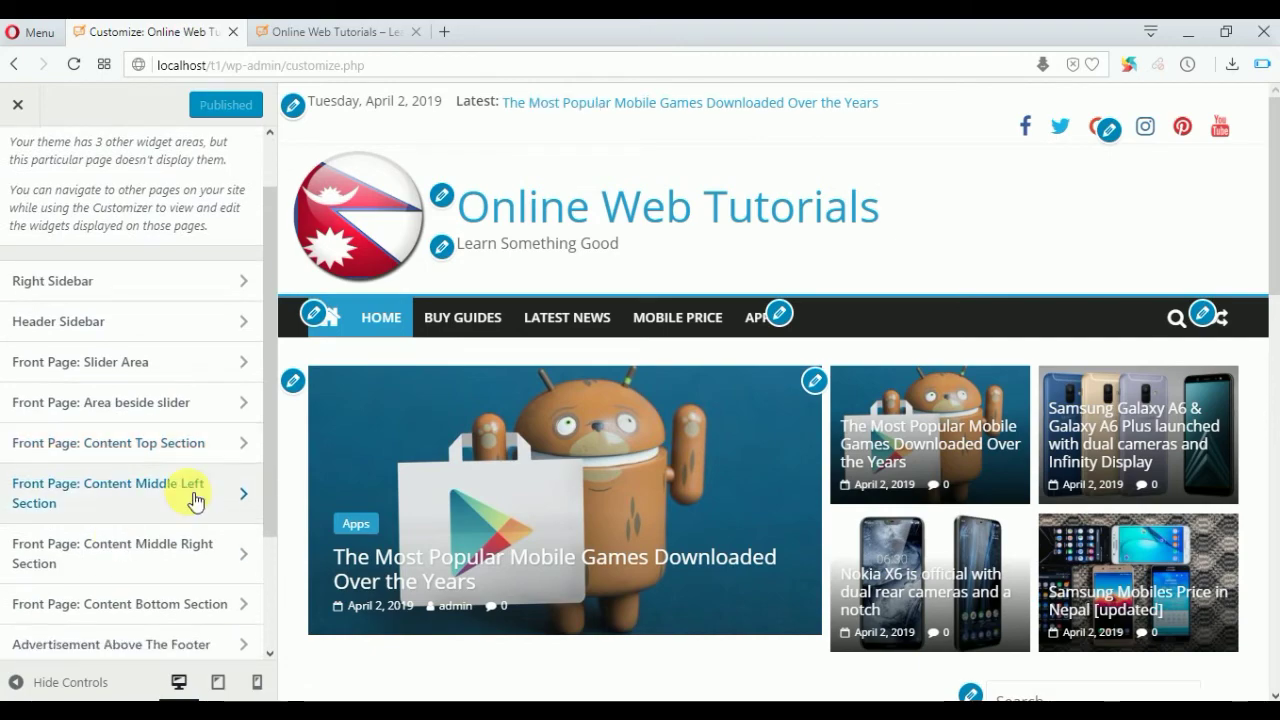
Add a TG: Featured Posts (Style 1) widget to Front Page: Content Top Section and check it in the preview
{"action": "left_click", "coordinate": [243, 446]}
{"action": "left_click", "coordinate": [237, 262]}
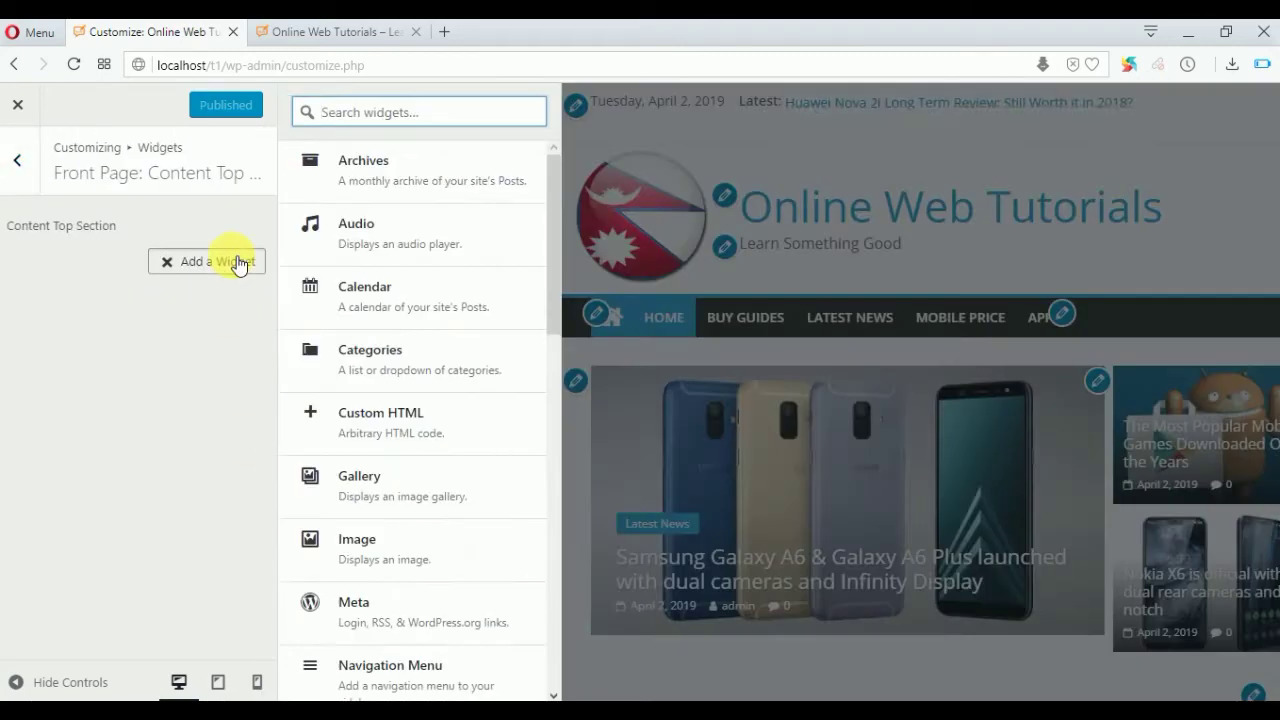
{"action": "scroll", "coordinate": [497, 449], "scroll_direction": "down", "scroll_amount": 5}
{"action": "scroll", "coordinate": [500, 455], "scroll_direction": "down", "scroll_amount": 5}
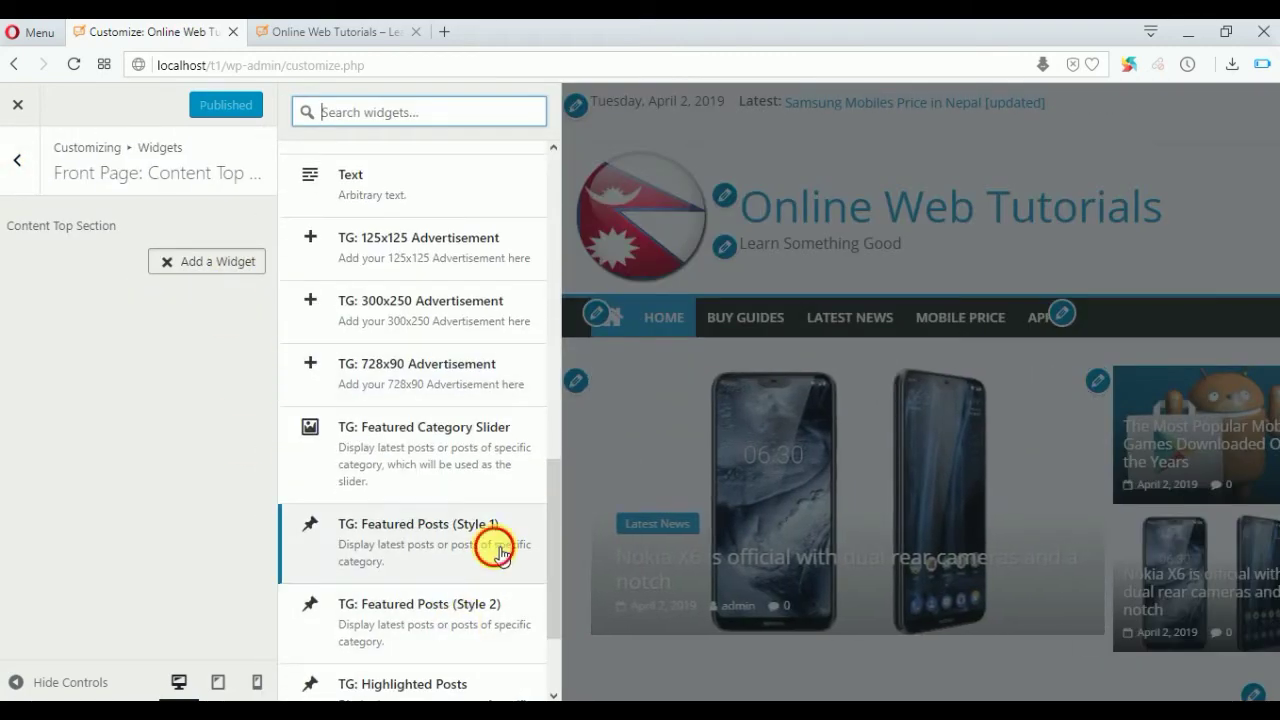
{"action": "left_click", "coordinate": [493, 548]}
{"action": "left_click", "coordinate": [17, 160]}
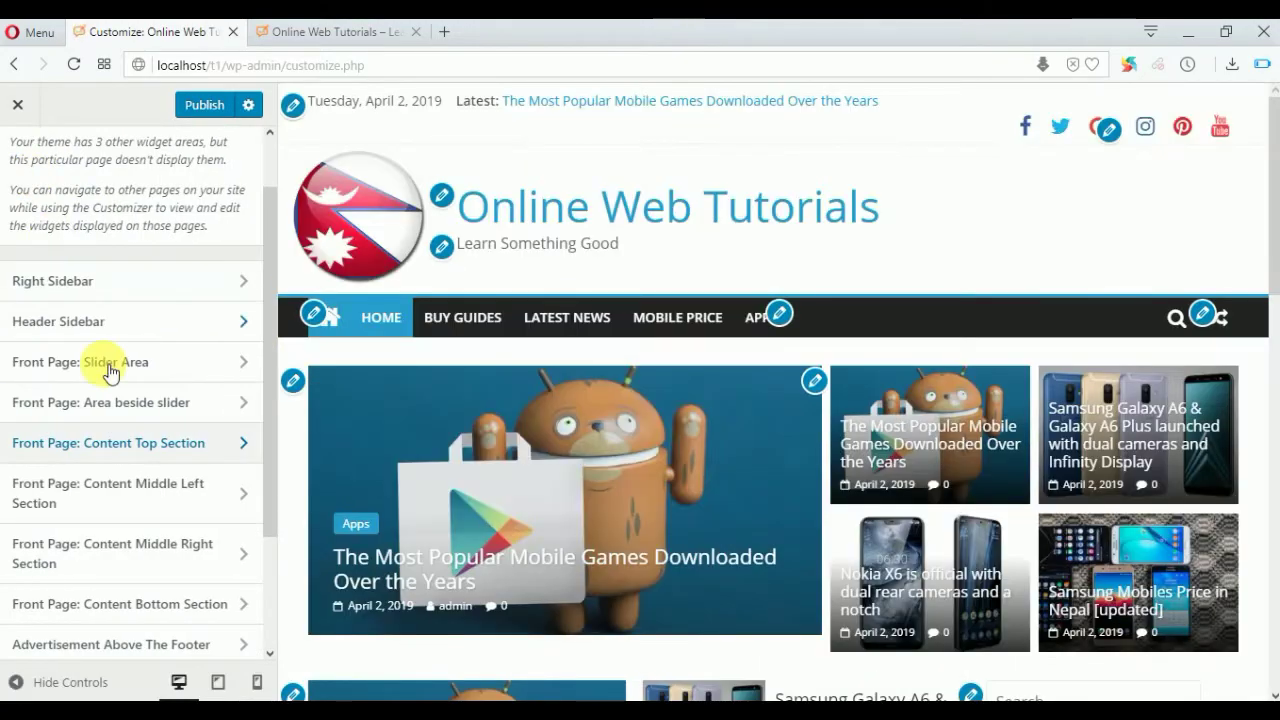
{"action": "scroll", "coordinate": [467, 503], "scroll_direction": "down", "scroll_amount": 3}
{"action": "scroll", "coordinate": [462, 500], "scroll_direction": "down", "scroll_amount": 1}
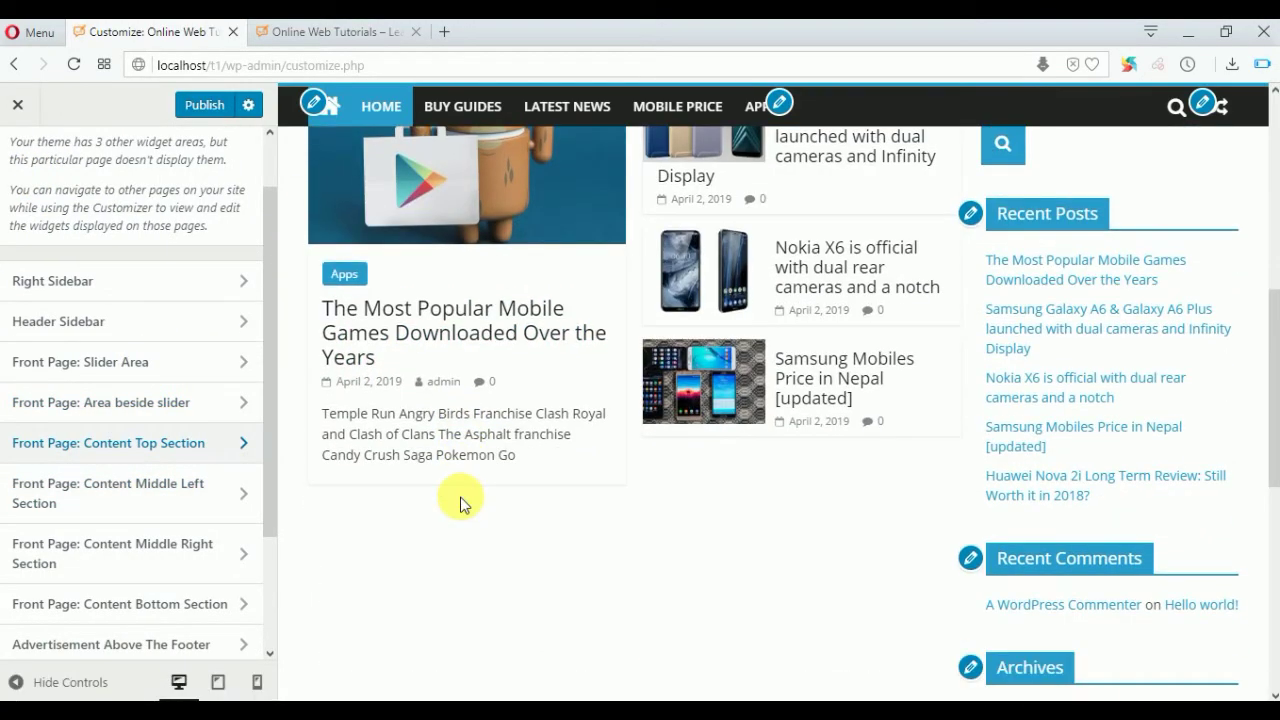
Add a TG: Featured Posts (Style 2) widget to Front Page: Content Middle Left Section, showing posts from the Buy Guides category
{"action": "left_click", "coordinate": [178, 486]}
{"action": "left_click", "coordinate": [246, 263]}
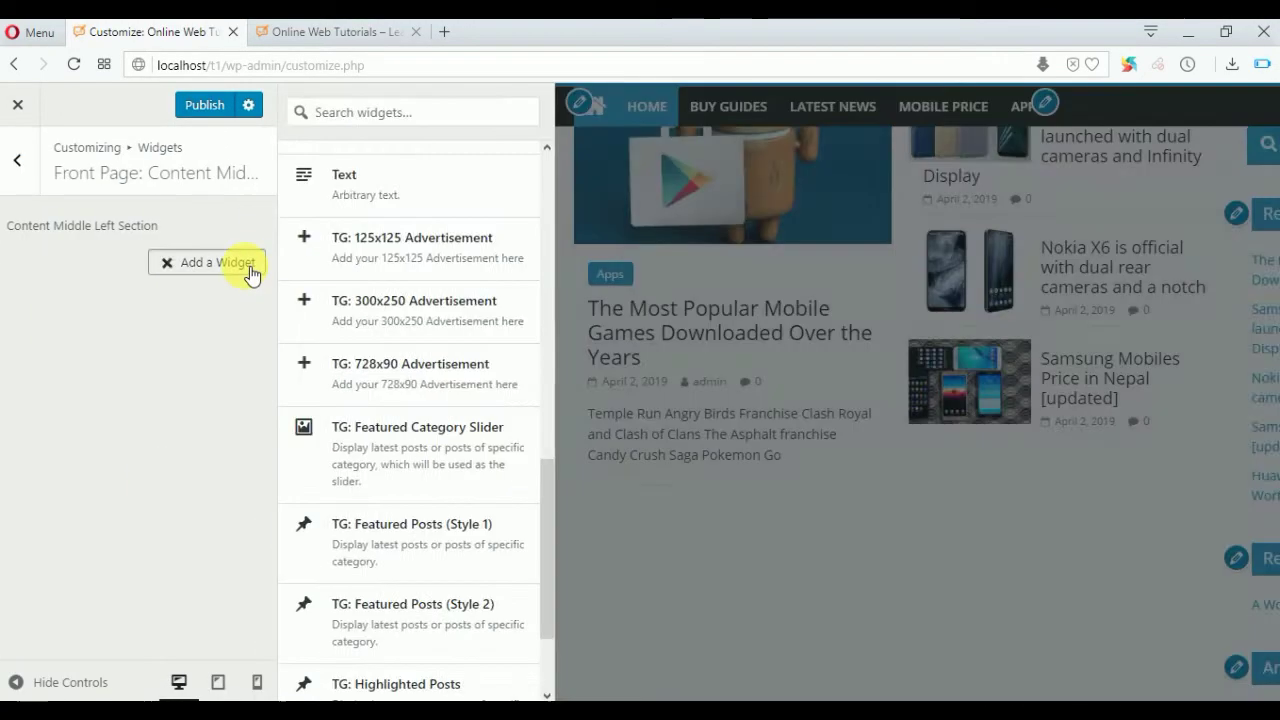
{"action": "left_click", "coordinate": [249, 263]}
{"action": "left_click", "coordinate": [249, 263]}
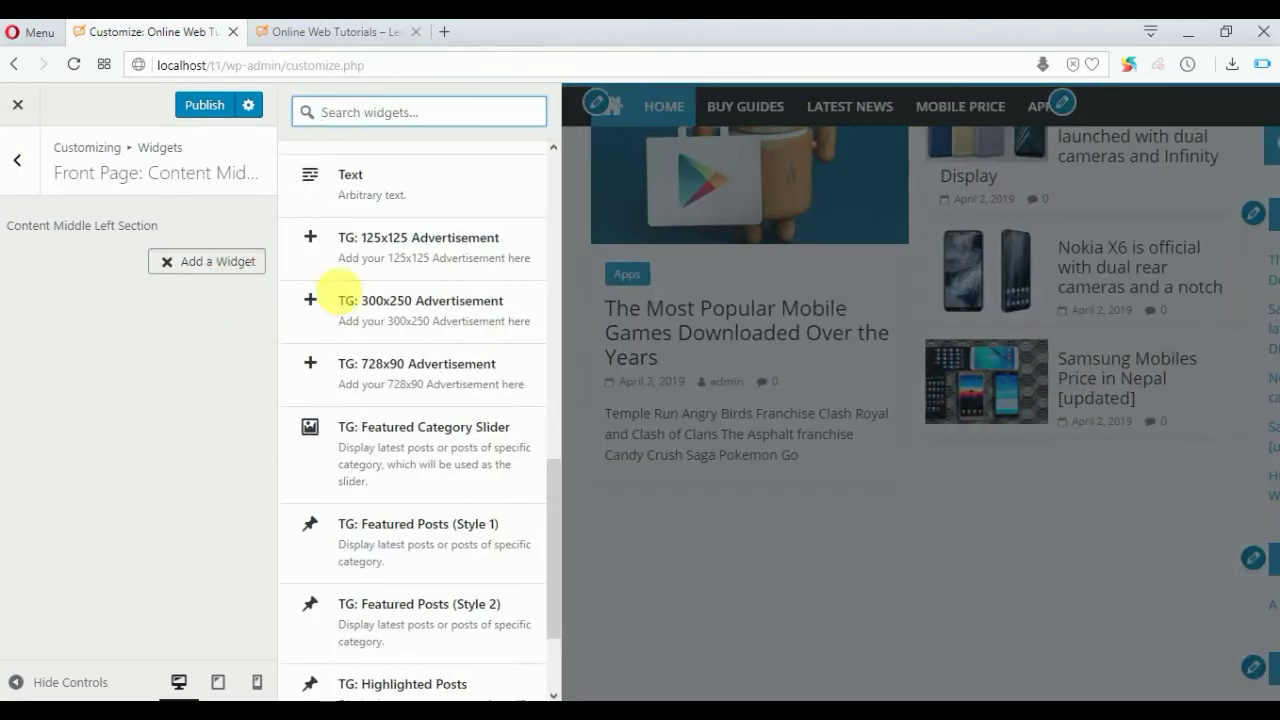
{"action": "left_click", "coordinate": [455, 603]}
{"action": "scroll", "coordinate": [166, 489], "scroll_direction": "down", "scroll_amount": 3}
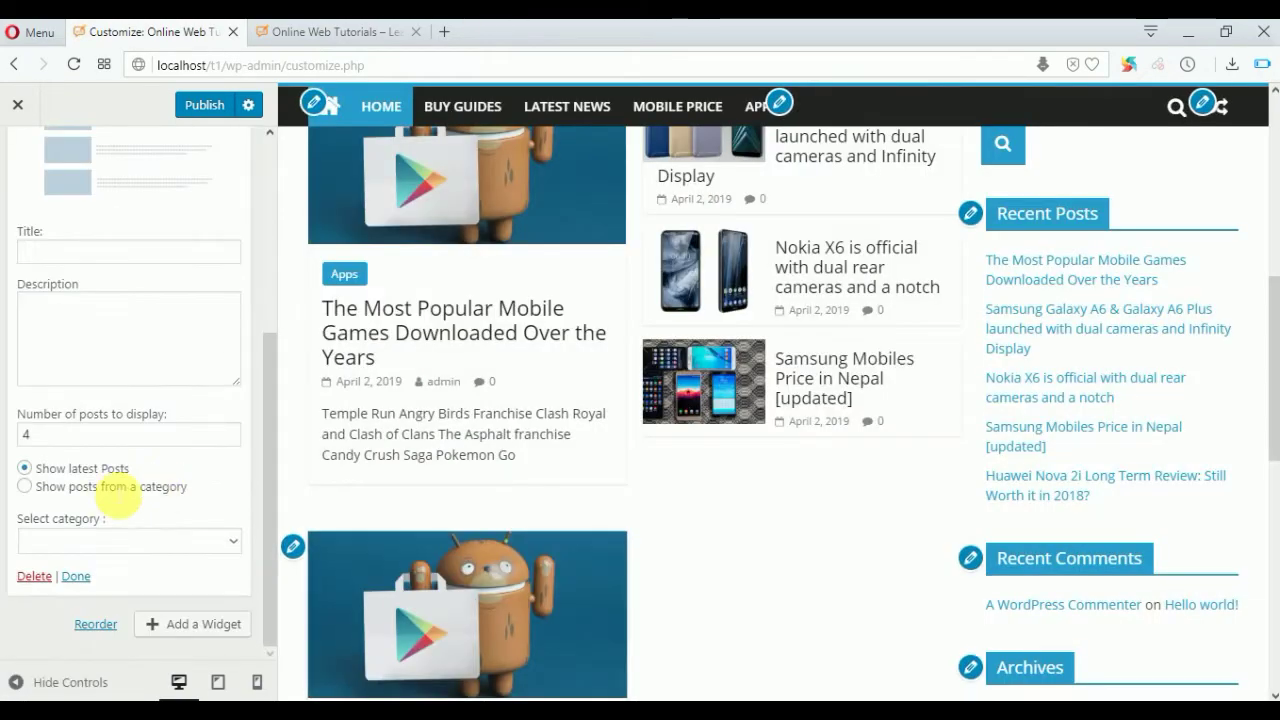
{"action": "left_click", "coordinate": [233, 540]}
{"action": "left_click", "coordinate": [123, 597]}
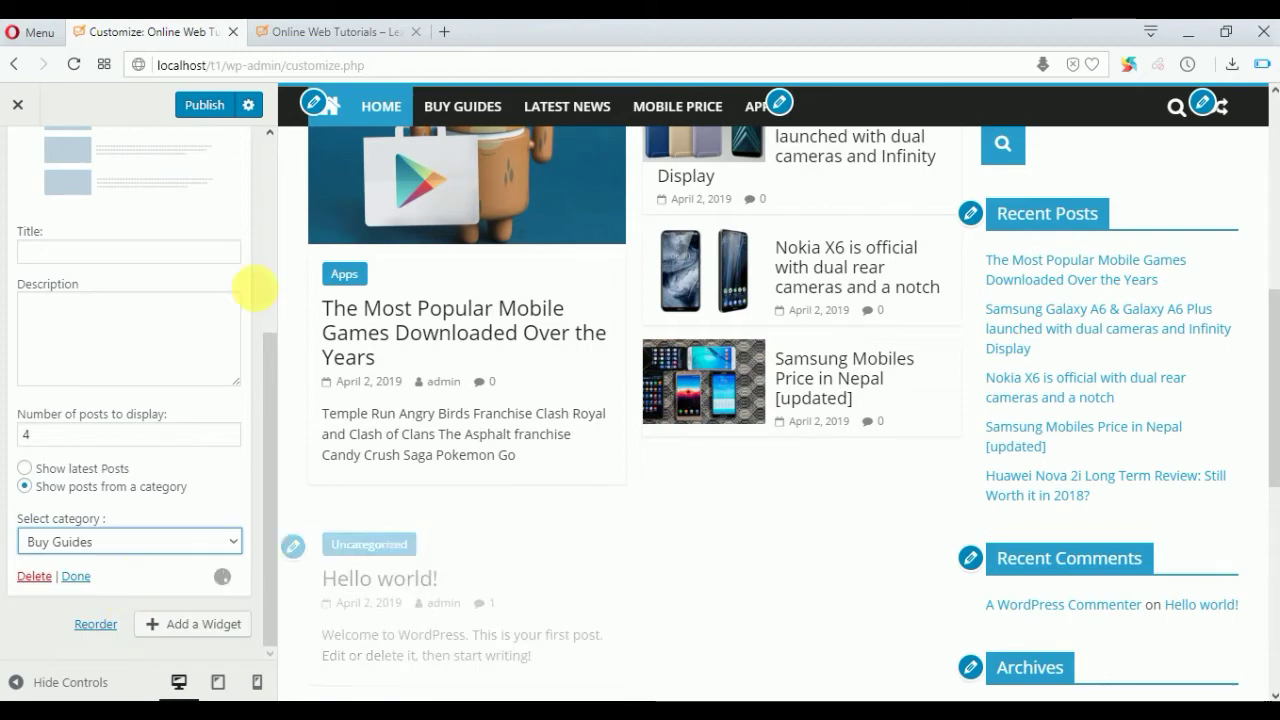
{"action": "scroll", "coordinate": [113, 218], "scroll_direction": "up", "scroll_amount": 3}
{"action": "left_click", "coordinate": [25, 163]}
Add a TG: Featured Posts (Style 2) widget to Front Page: Content Middle Right Section, showing posts from the Mobile Price category
{"action": "left_click", "coordinate": [140, 565]}
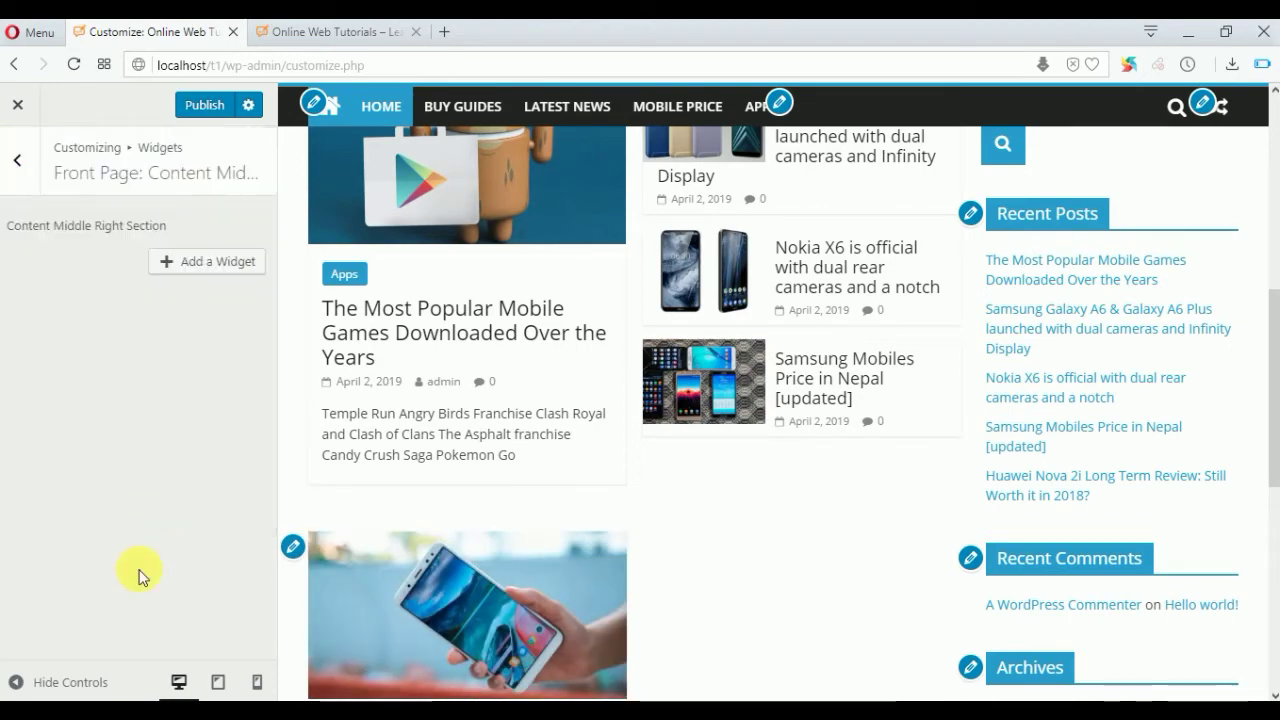
{"action": "left_click", "coordinate": [249, 268]}
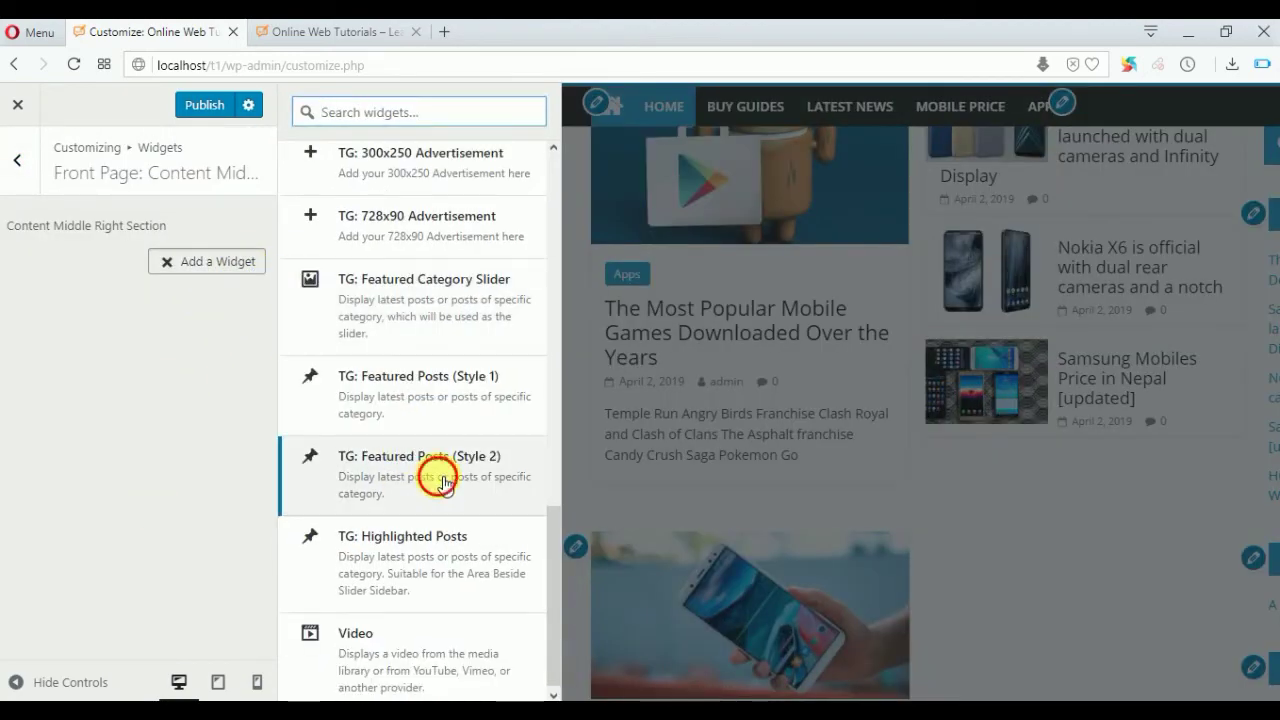
{"action": "left_click", "coordinate": [440, 480]}
{"action": "scroll", "coordinate": [155, 550], "scroll_direction": "down", "scroll_amount": 4}
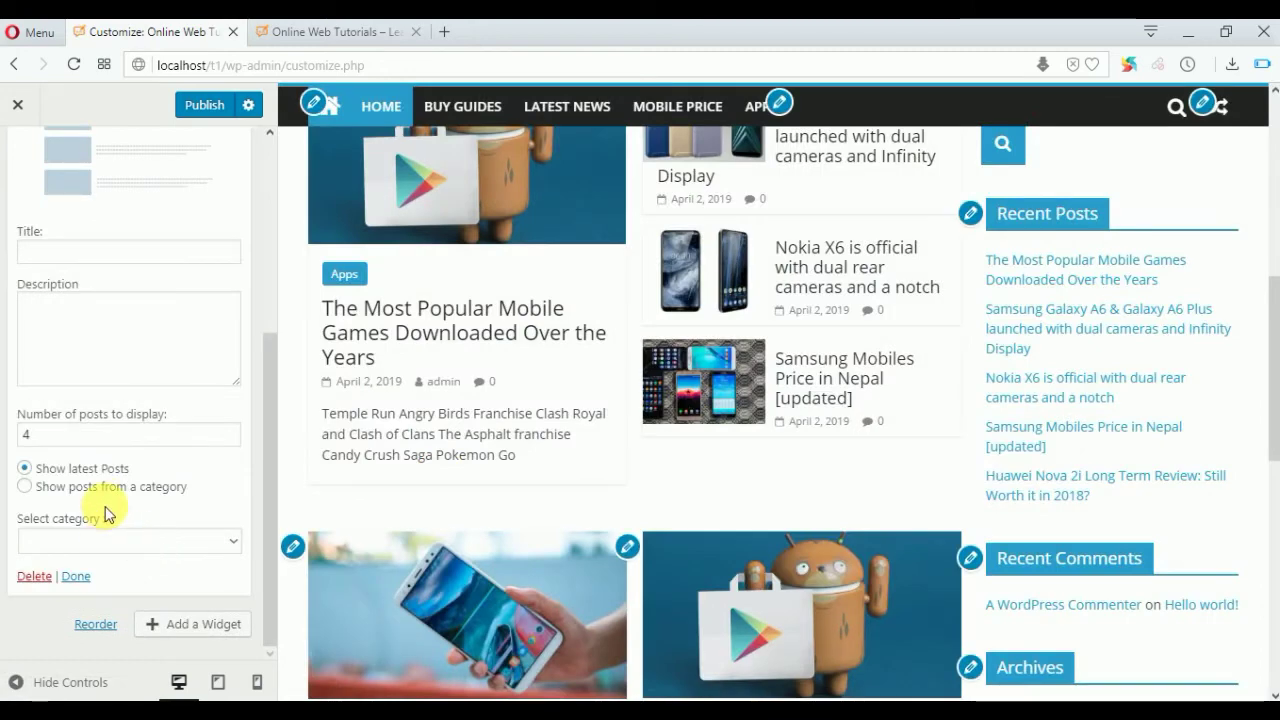
{"action": "left_click", "coordinate": [120, 541]}
{"action": "left_click", "coordinate": [63, 654]}
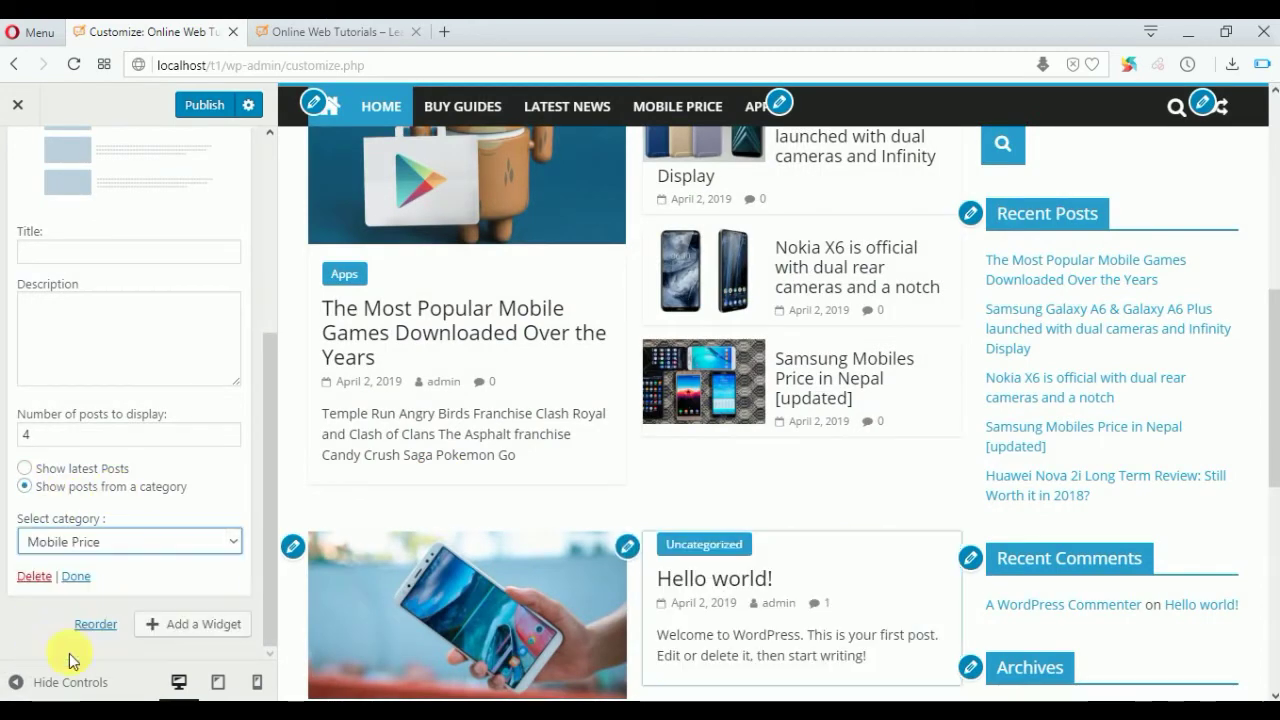
Add a TG: Highlighted Posts widget to the Front Page: Content Bottom Section
{"action": "scroll", "coordinate": [60, 230], "scroll_direction": "up", "scroll_amount": 4}
{"action": "left_click", "coordinate": [22, 178]}
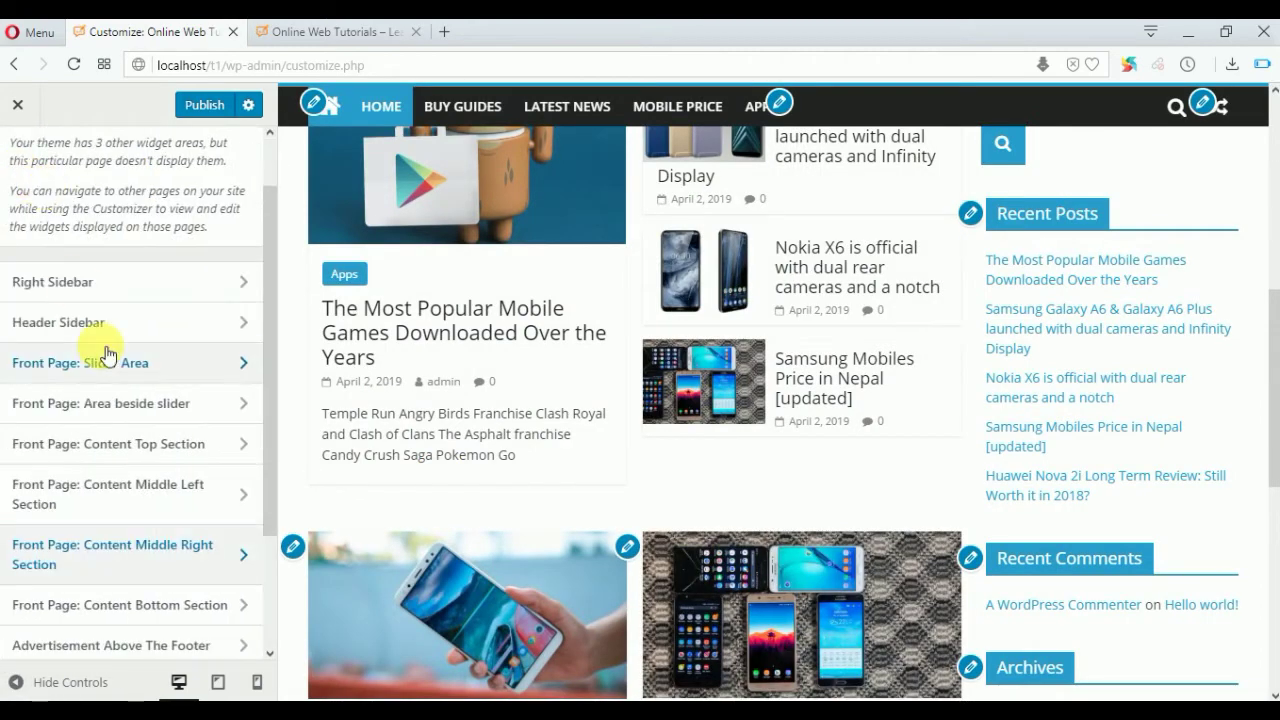
{"action": "scroll", "coordinate": [110, 420], "scroll_direction": "down", "scroll_amount": 2}
{"action": "left_click", "coordinate": [133, 512]}
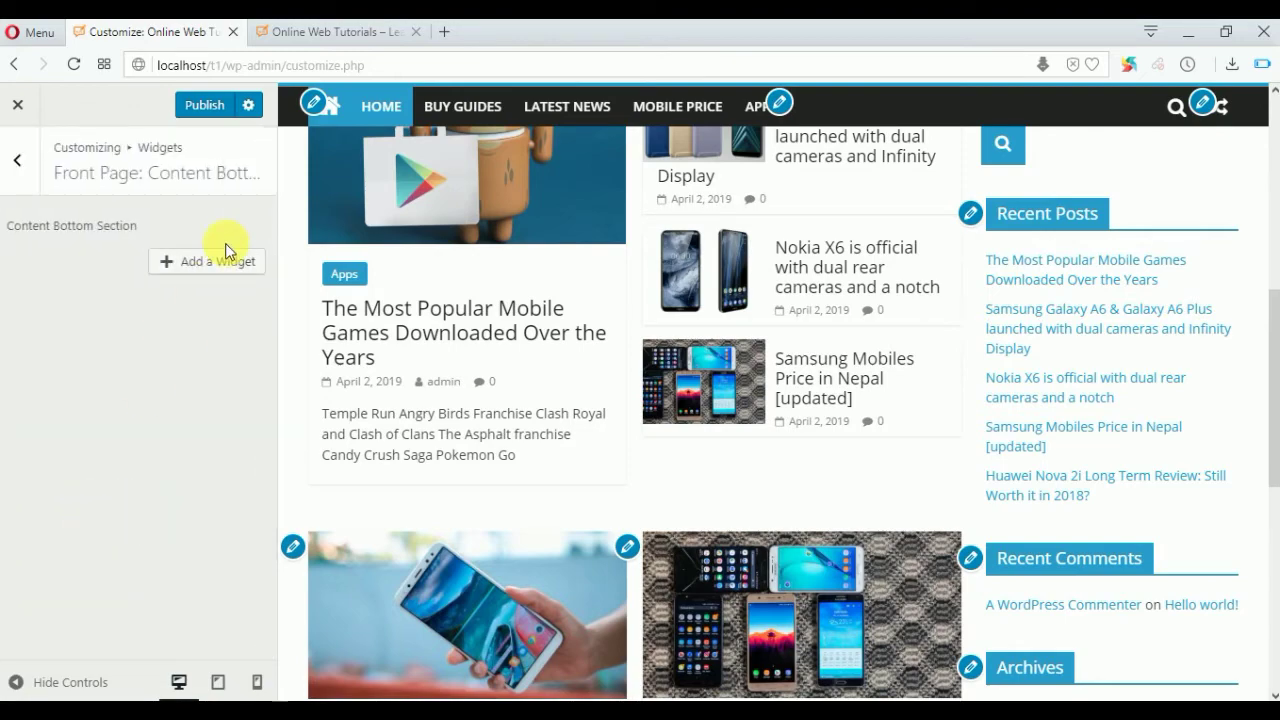
{"action": "left_click", "coordinate": [226, 258]}
{"action": "left_click", "coordinate": [440, 556]}
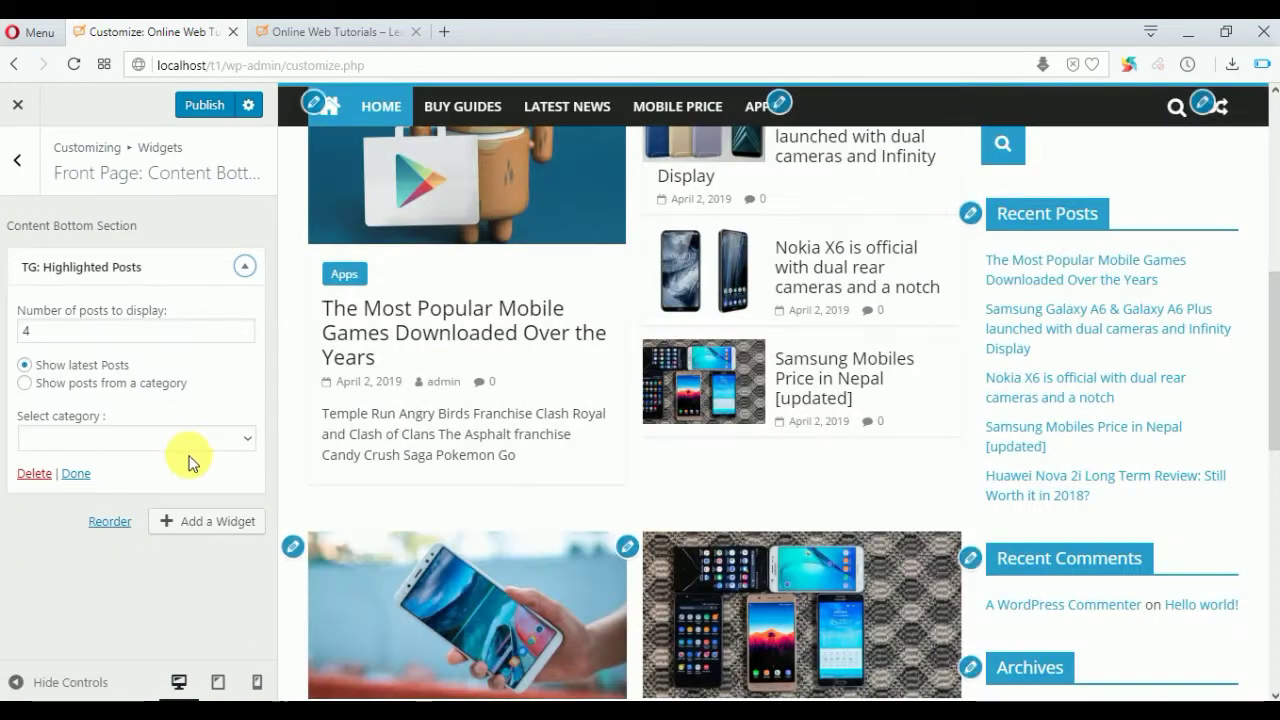
Reload the site's front page and look through the new middle and bottom post sections
{"action": "left_click", "coordinate": [315, 38]}
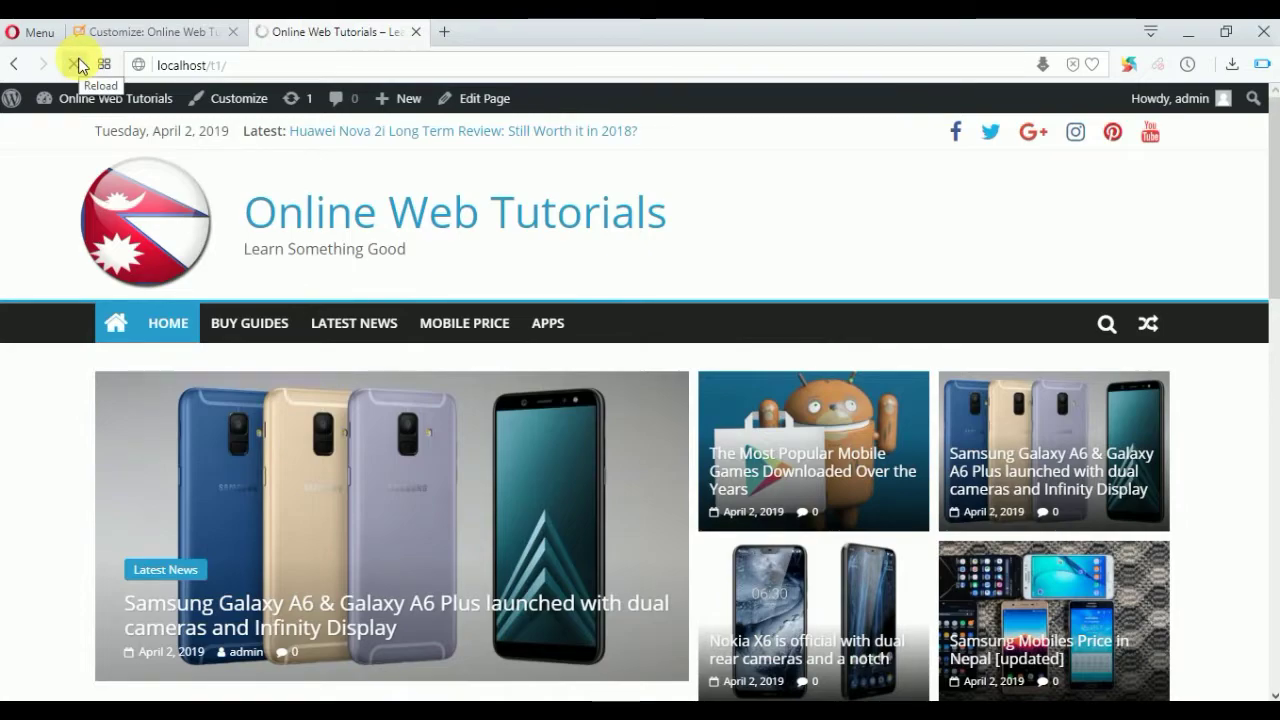
{"action": "scroll", "coordinate": [32, 325], "scroll_direction": "down", "scroll_amount": 12}
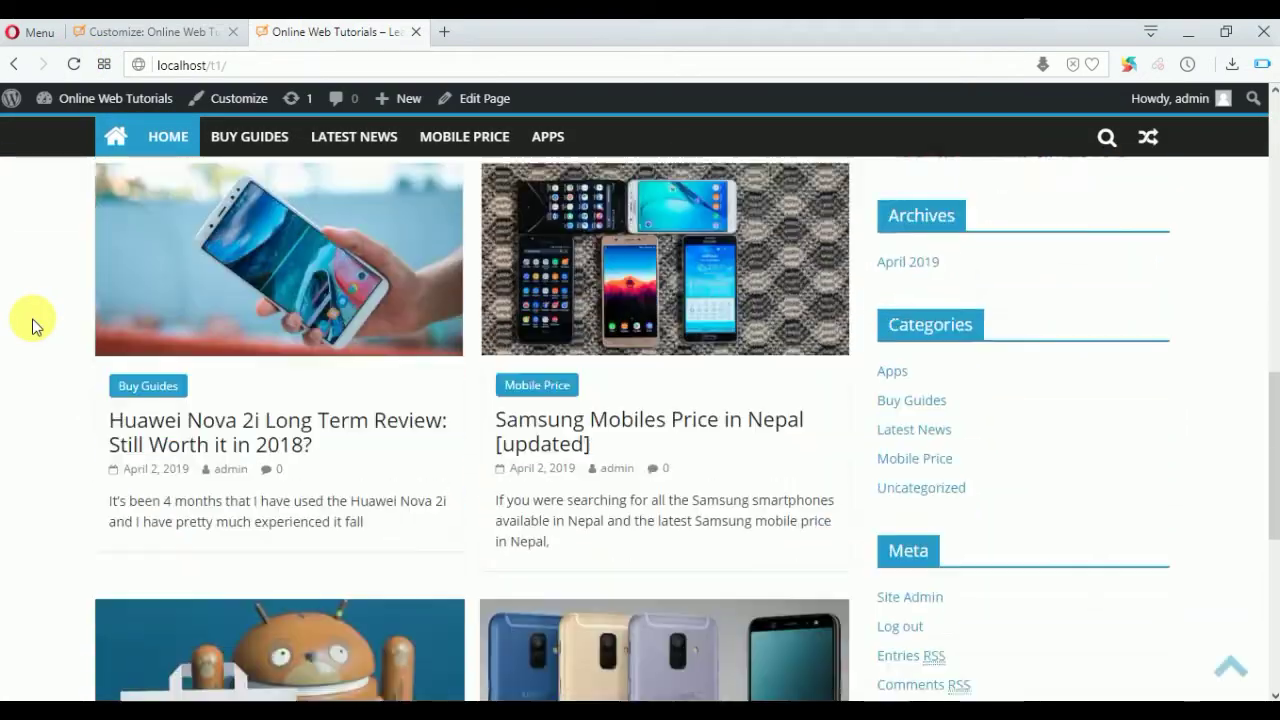
{"action": "scroll", "coordinate": [32, 325], "scroll_direction": "down", "scroll_amount": 5}
{"action": "scroll", "coordinate": [6, 543], "scroll_direction": "up", "scroll_amount": 8}
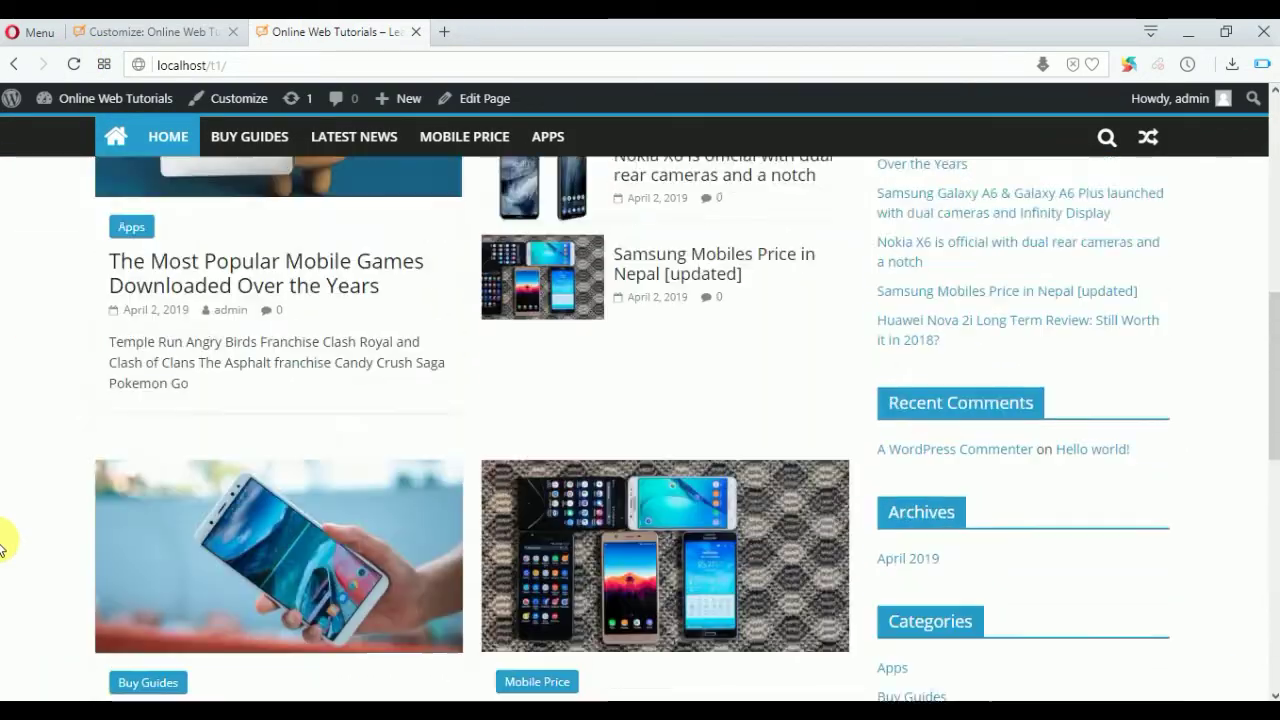
{"action": "scroll", "coordinate": [4, 543], "scroll_direction": "up", "scroll_amount": 6}
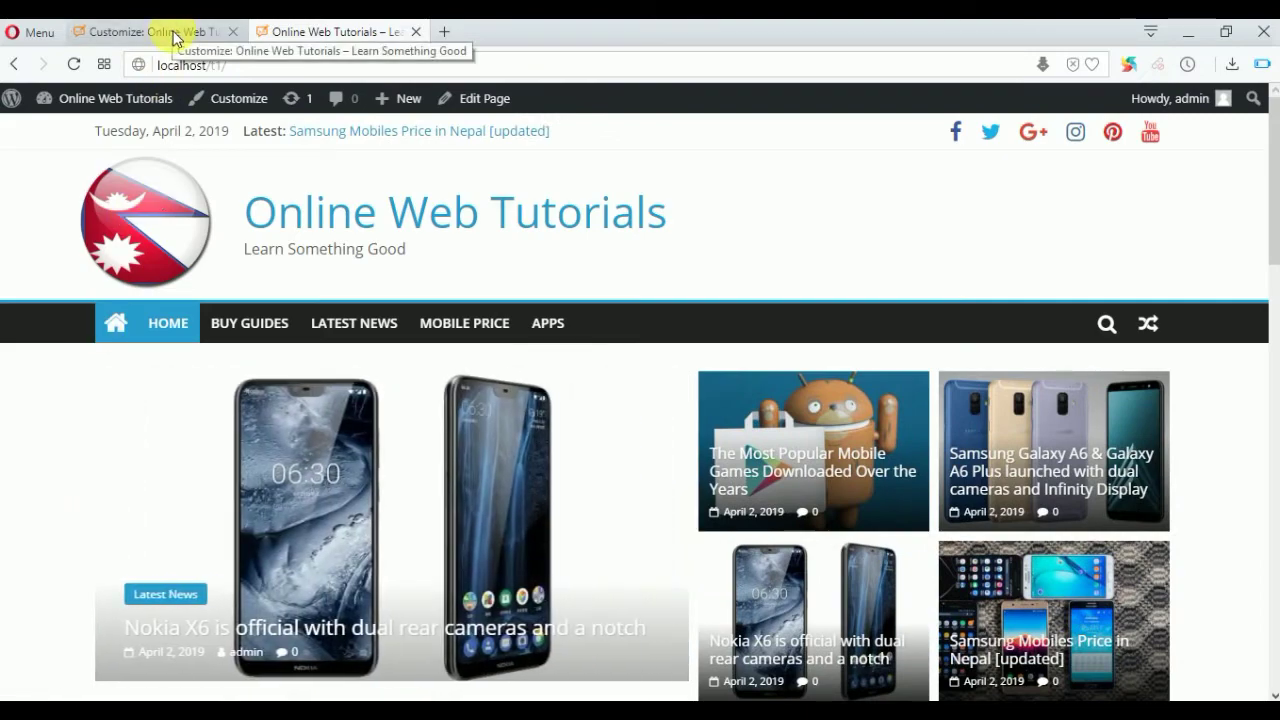
Return to the theme customizer and open Category Color Settings under Category Color Options
{"action": "left_click", "coordinate": [160, 31]}
{"action": "left_click", "coordinate": [28, 162]}
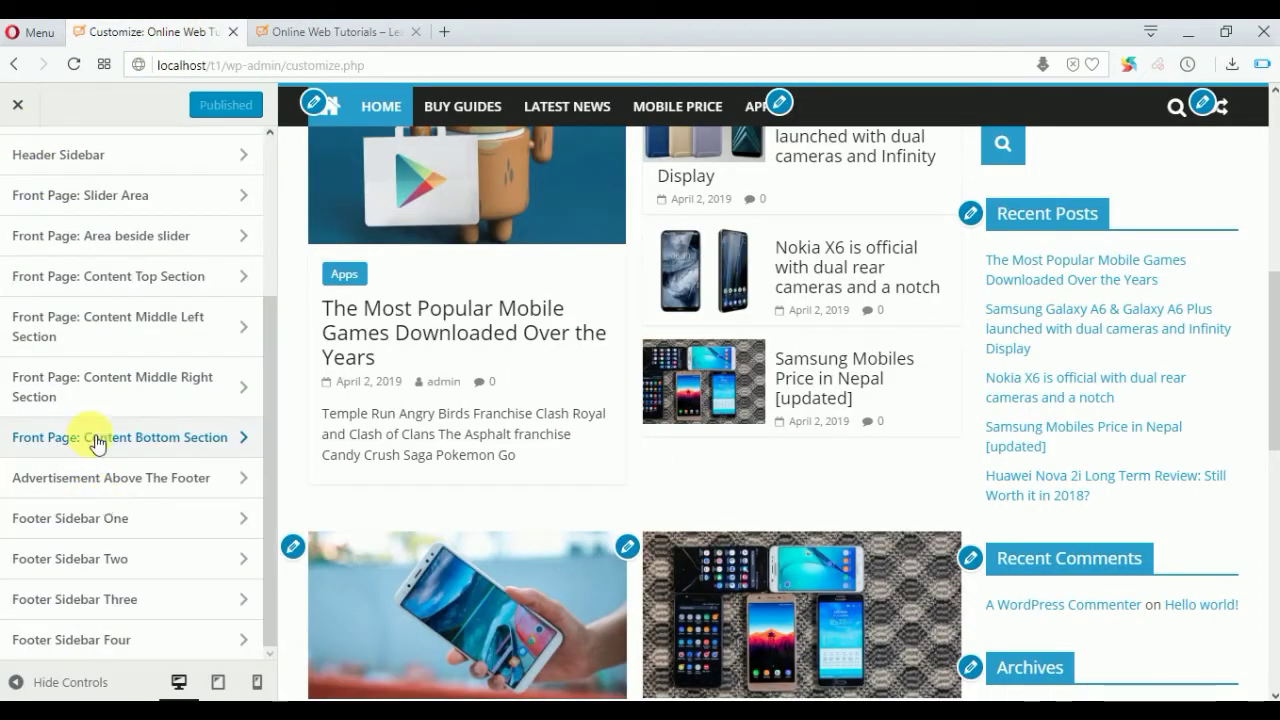
{"action": "scroll", "coordinate": [29, 229], "scroll_direction": "up", "scroll_amount": 3}
{"action": "left_click", "coordinate": [30, 164]}
{"action": "scroll", "coordinate": [134, 543], "scroll_direction": "down", "scroll_amount": 5}
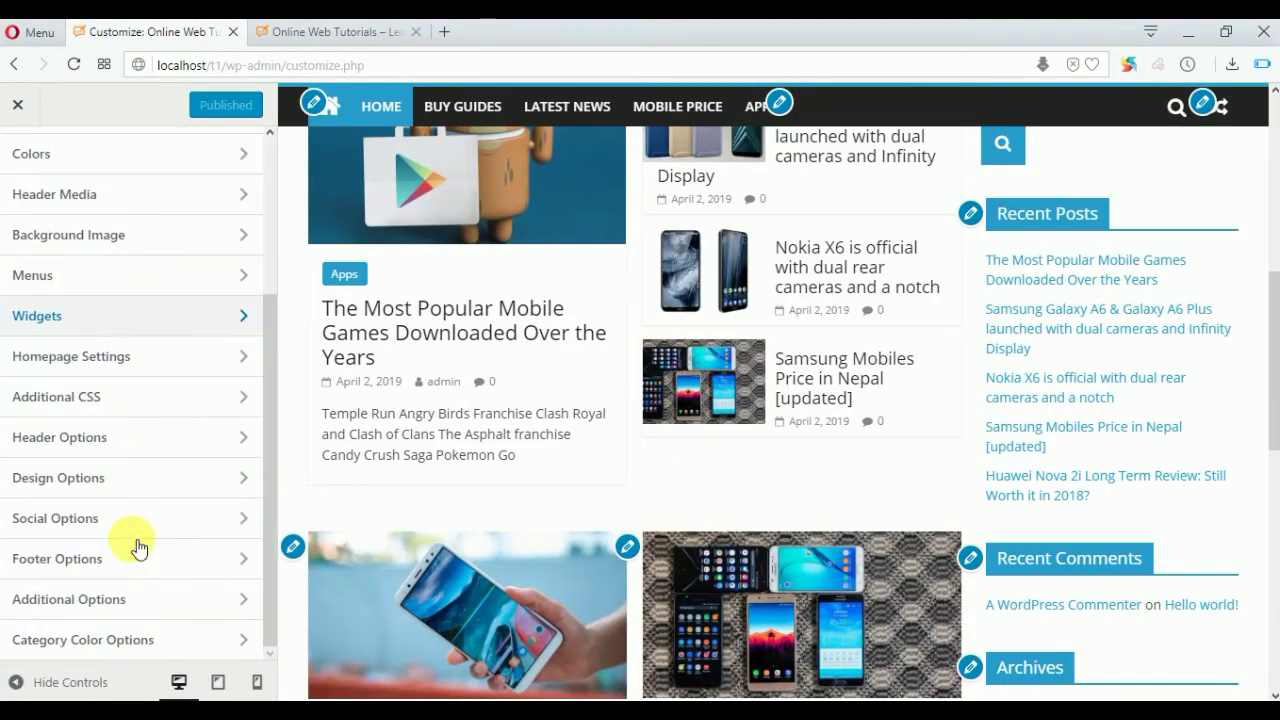
{"action": "left_click", "coordinate": [121, 648]}
{"action": "left_click", "coordinate": [160, 240]}
Set the category colors to #edcb36 for Buy Guides and #2031cc for Latest News
{"action": "left_click", "coordinate": [68, 316]}
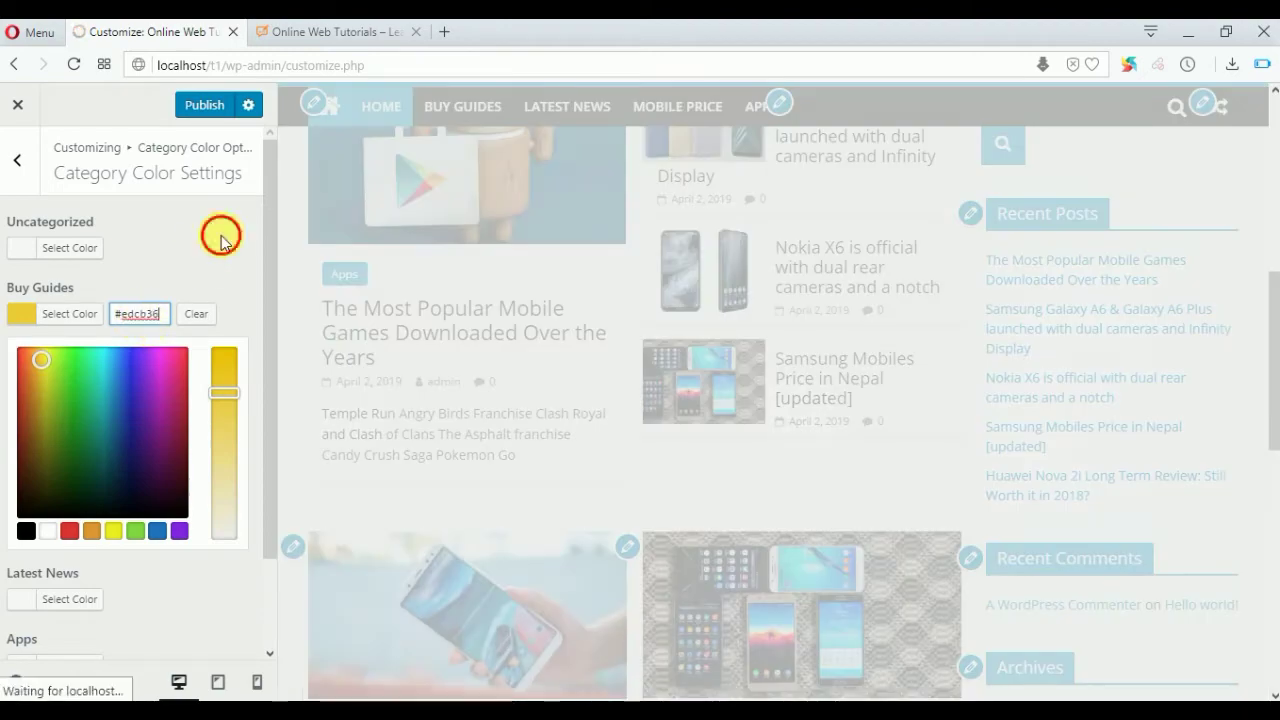
{"action": "left_click", "coordinate": [223, 234]}
{"action": "left_click", "coordinate": [95, 379]}
{"action": "left_click", "coordinate": [140, 380]}
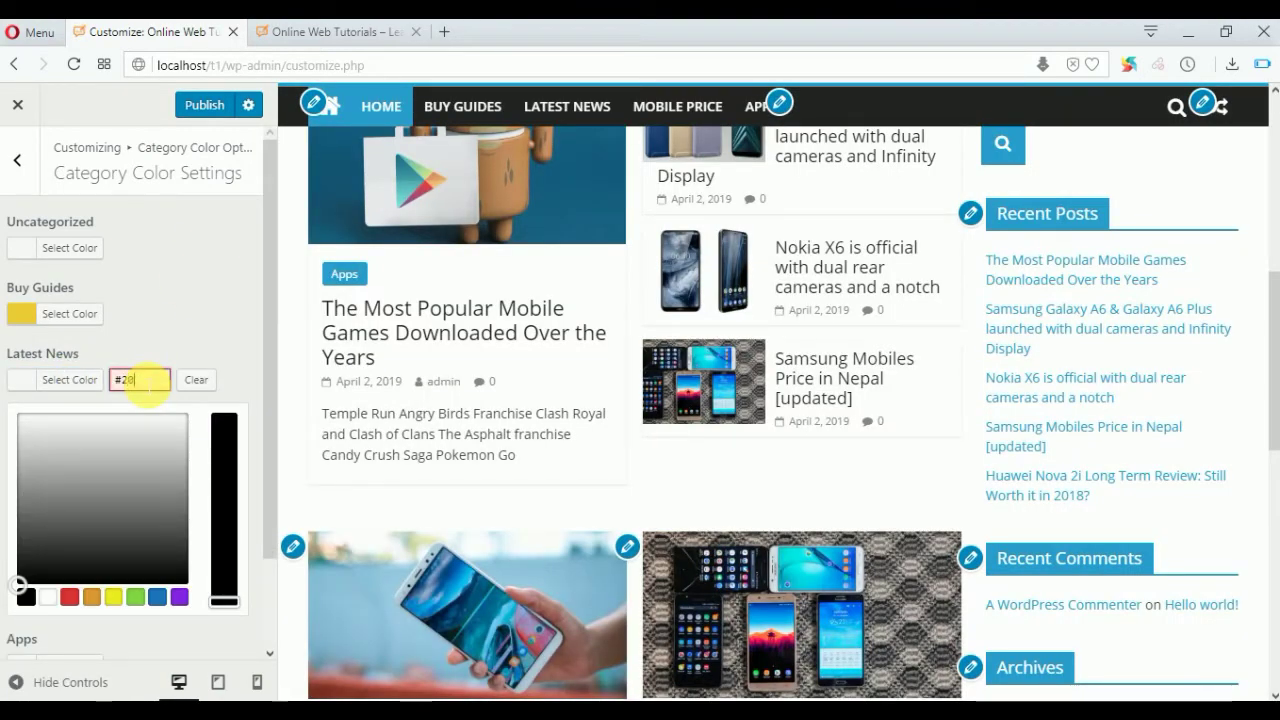
{"action": "type", "text": "#2031cc"}
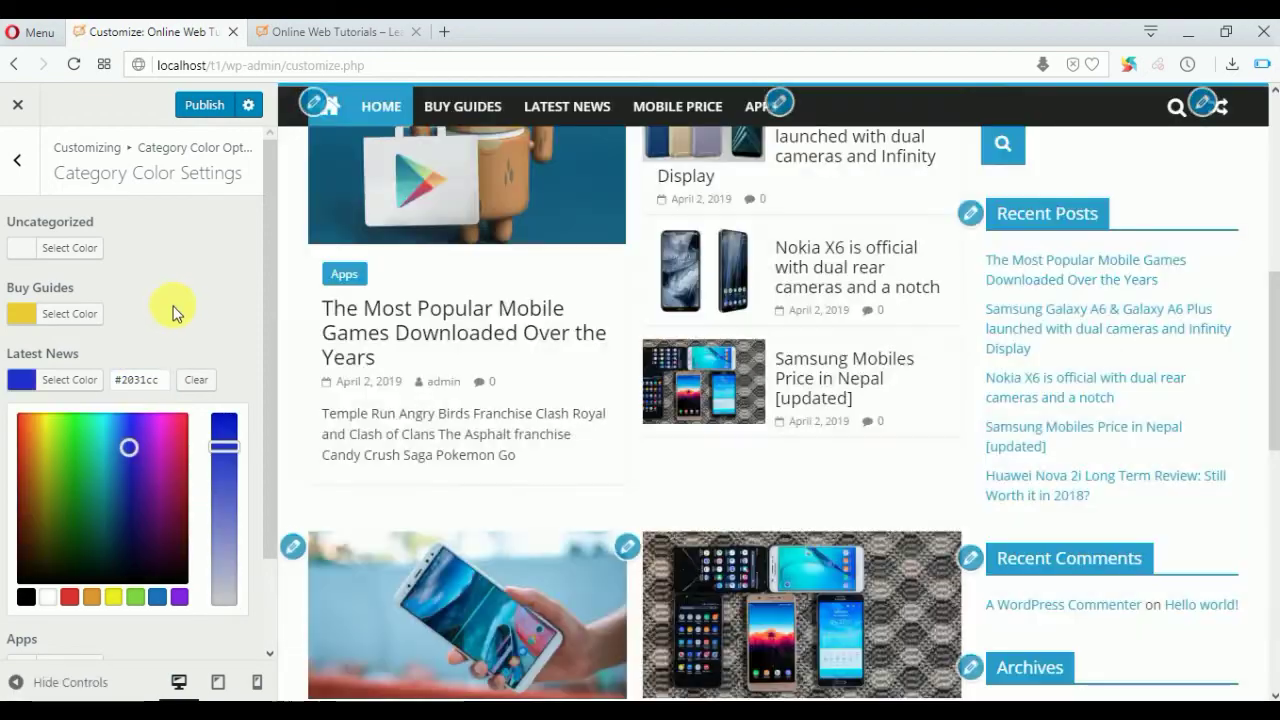
Set the Apps category color to #f427cb
{"action": "scroll", "coordinate": [177, 309], "scroll_direction": "down", "scroll_amount": 1}
{"action": "left_click", "coordinate": [98, 551]}
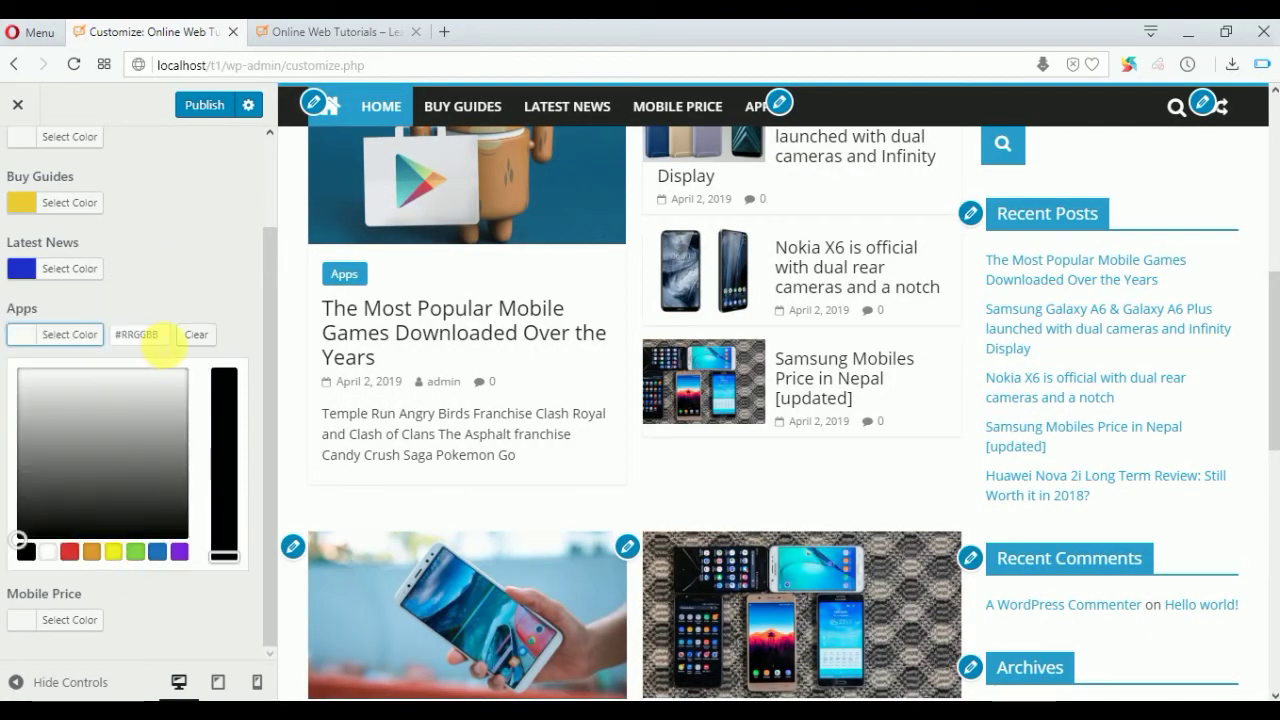
{"action": "left_click", "coordinate": [160, 338]}
{"action": "type", "text": "#f"}
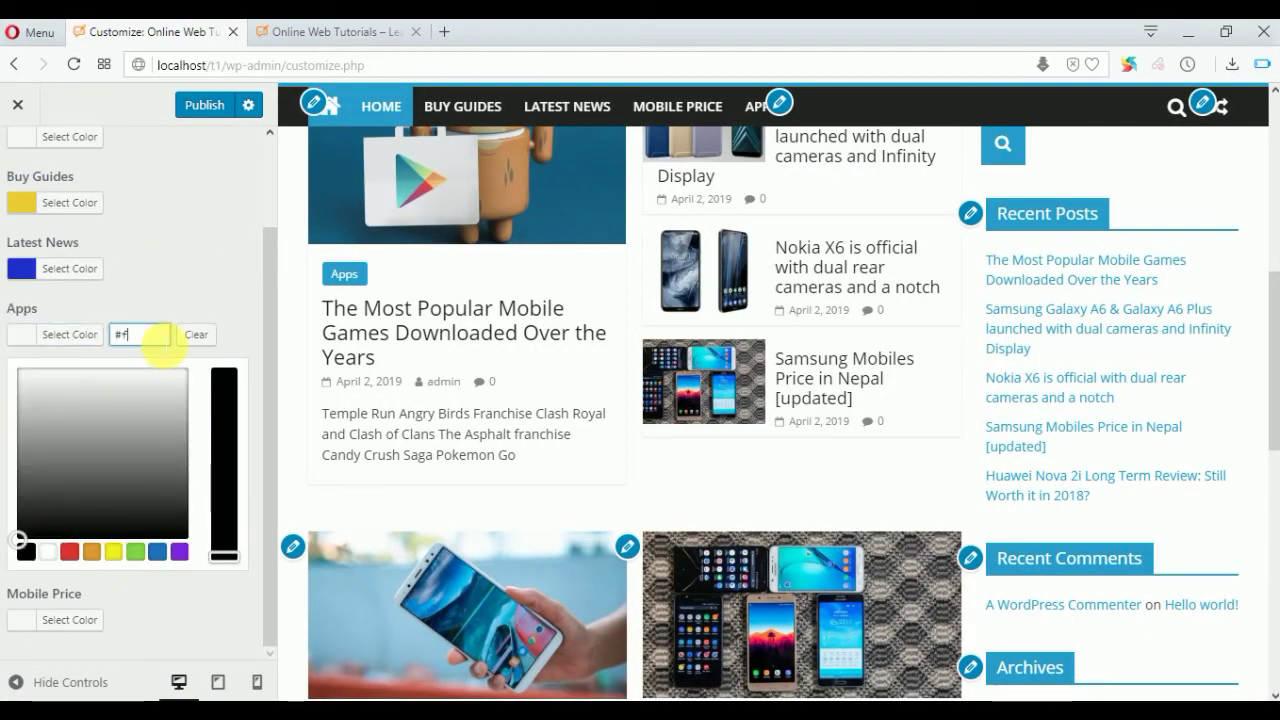
{"action": "type", "text": "427cb"}
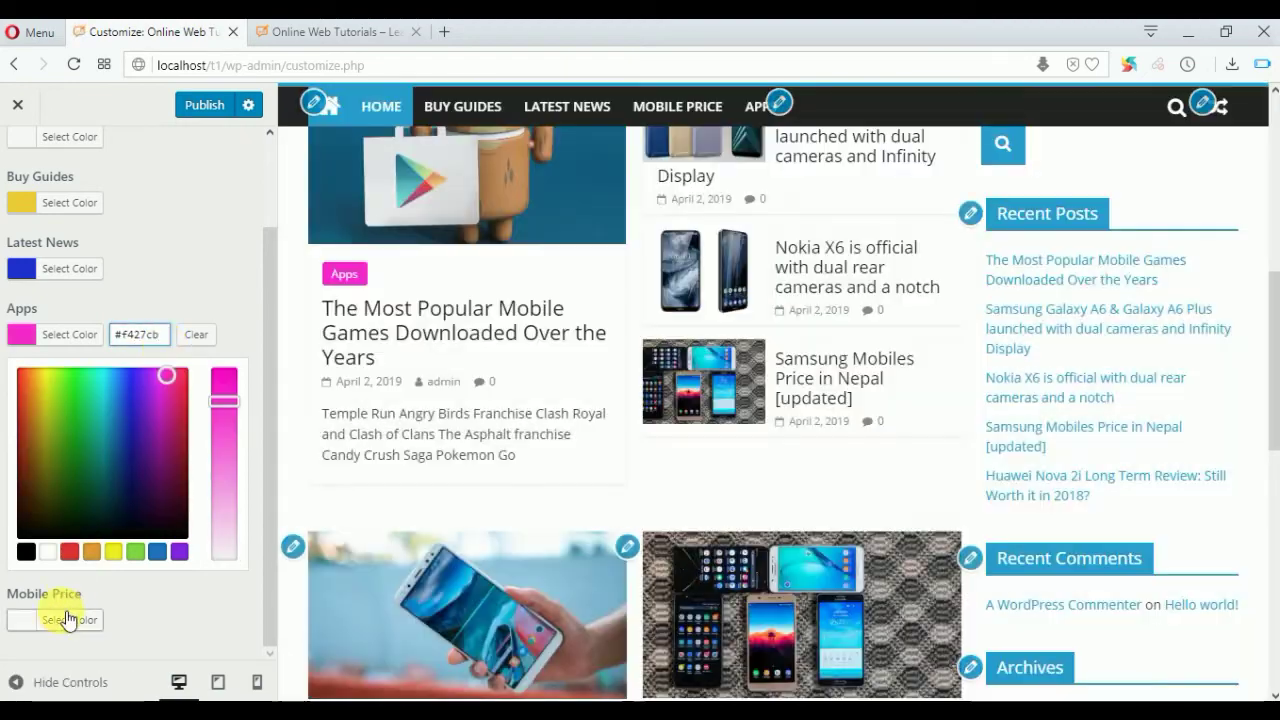
Set the Mobile Price category color to #4ae66a and close its color picker
{"action": "left_click", "coordinate": [67, 620]}
{"action": "left_click", "coordinate": [158, 400]}
{"action": "type", "text": "#"}
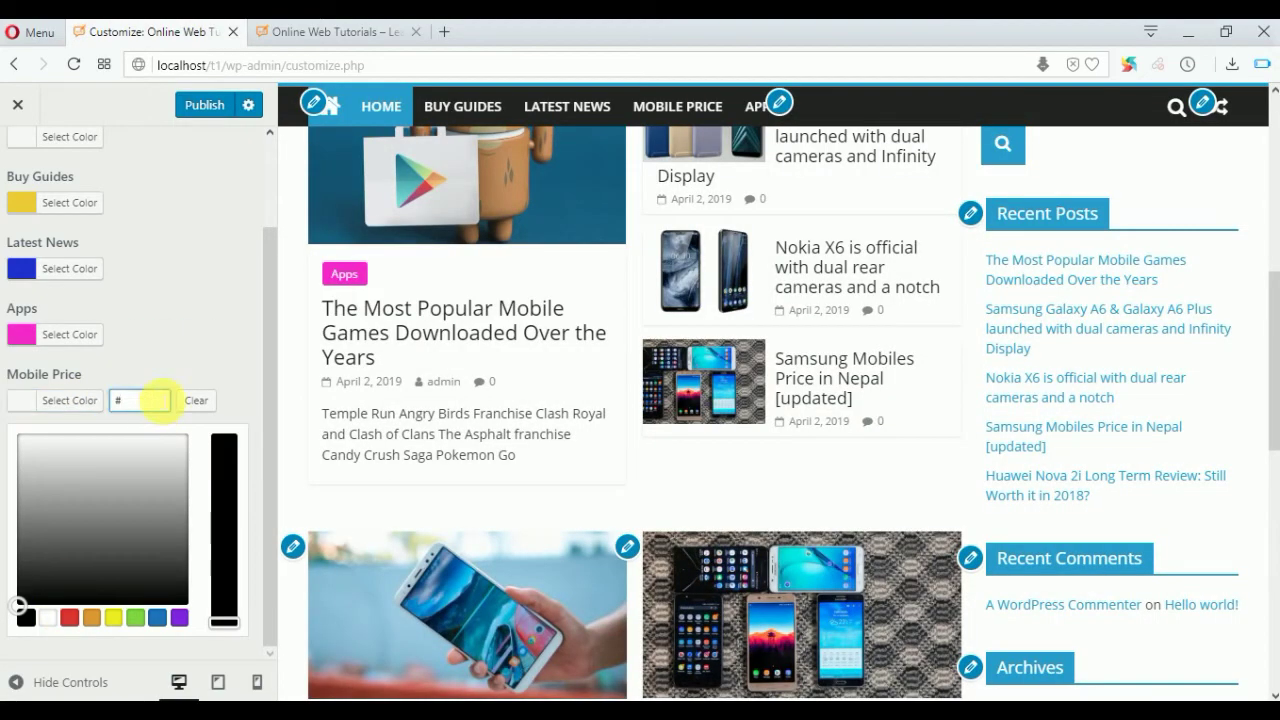
{"action": "type", "text": "4a"}
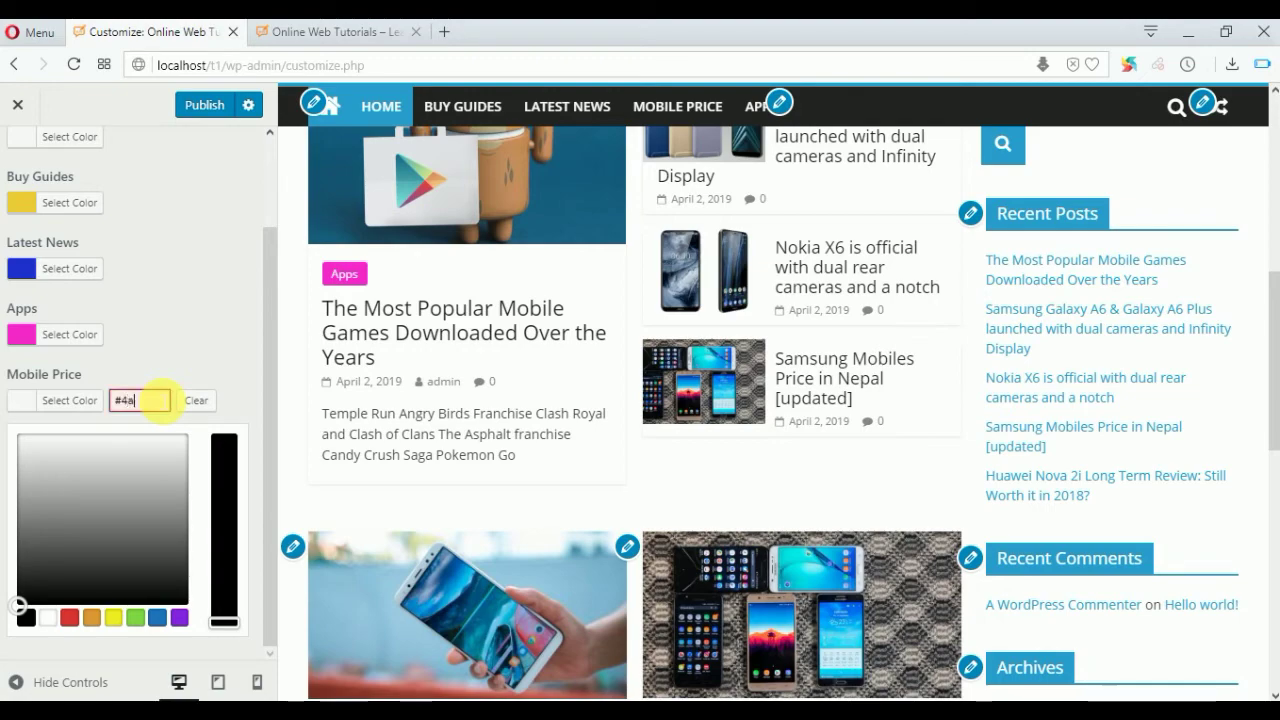
{"action": "type", "text": "e66a"}
{"action": "left_click", "coordinate": [150, 318]}
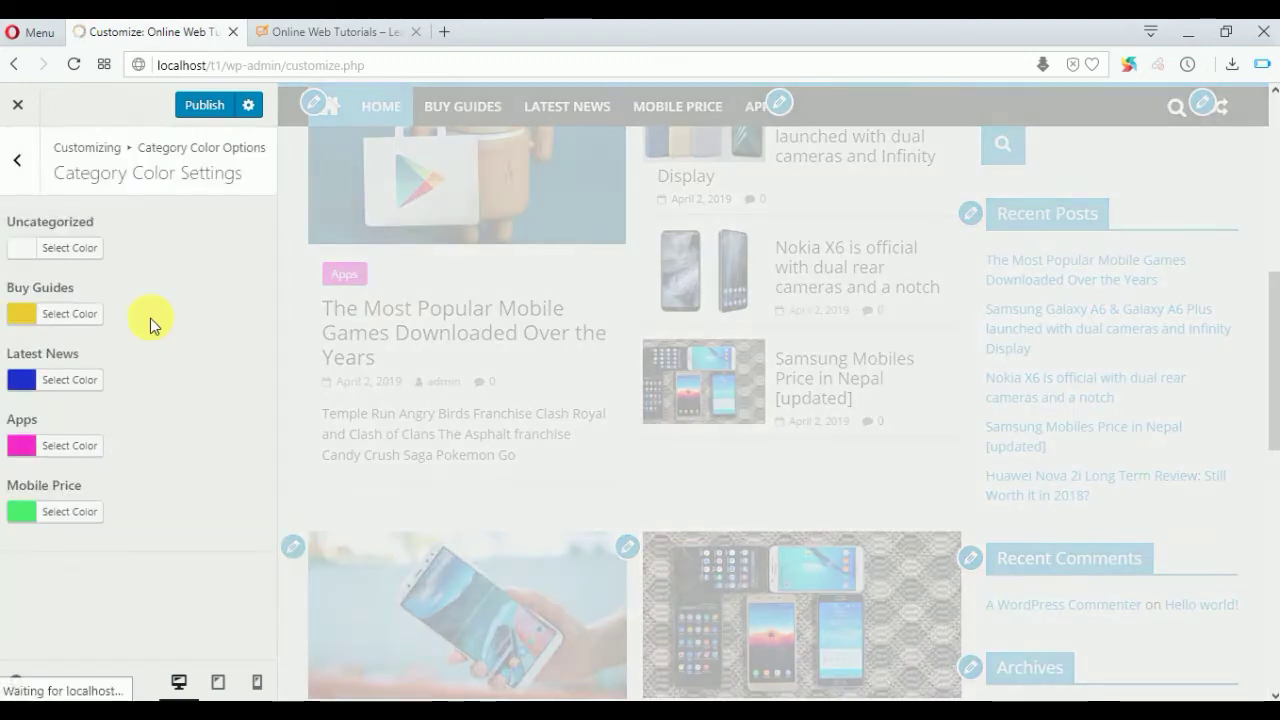